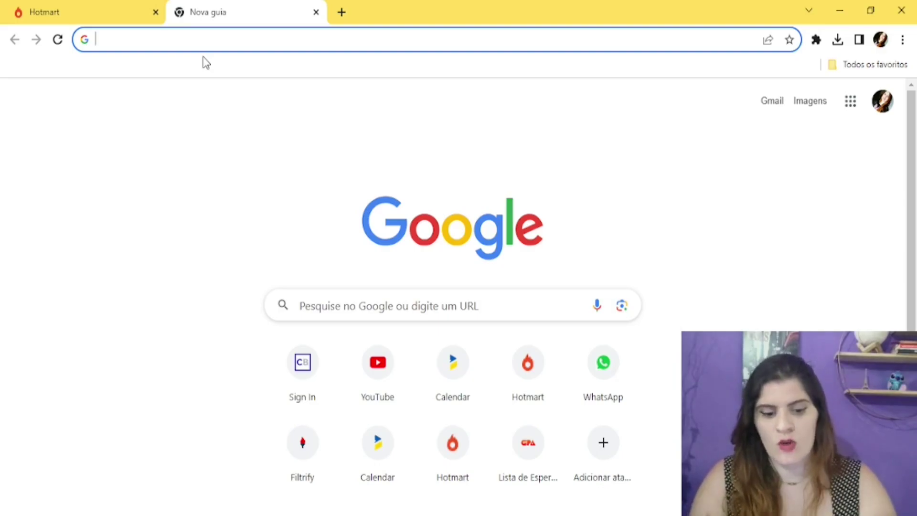
Step: Search the web for google ads, open the Google Ads site and start signing up for an account
type("google a")
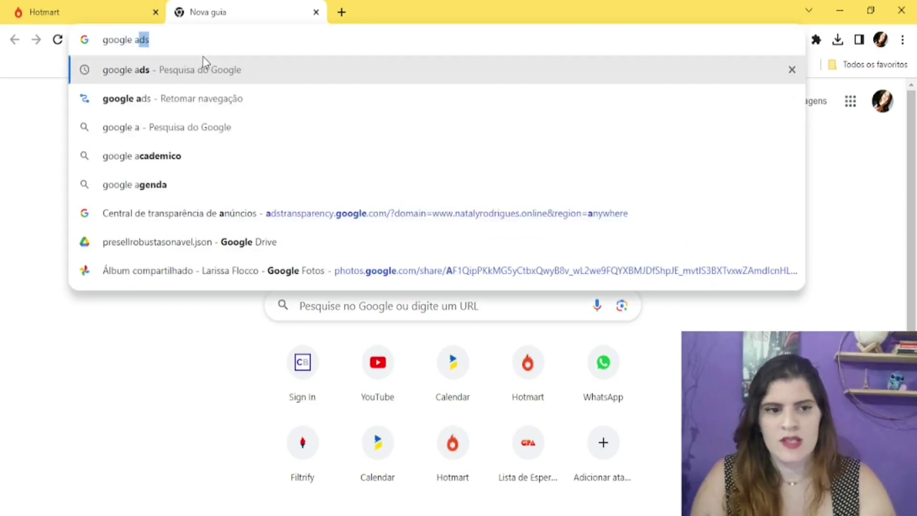
key("Return")
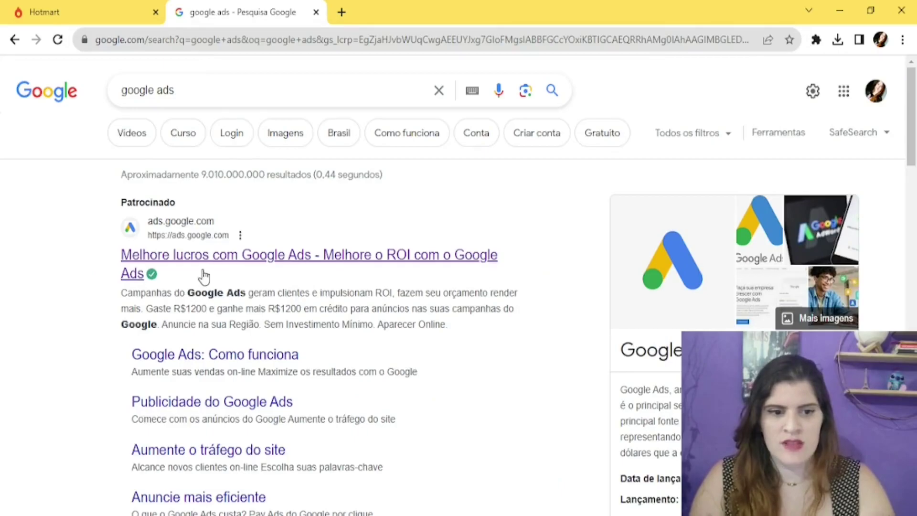
left_click(199, 269)
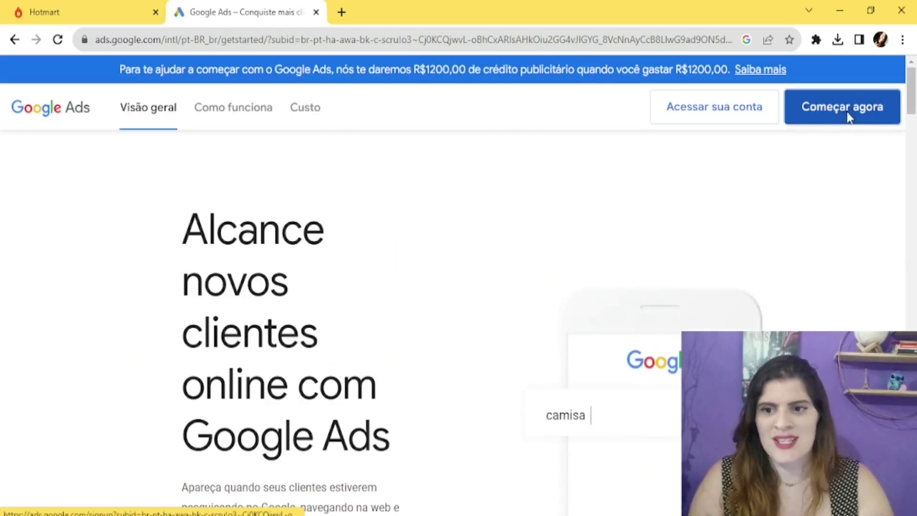
left_click(849, 117)
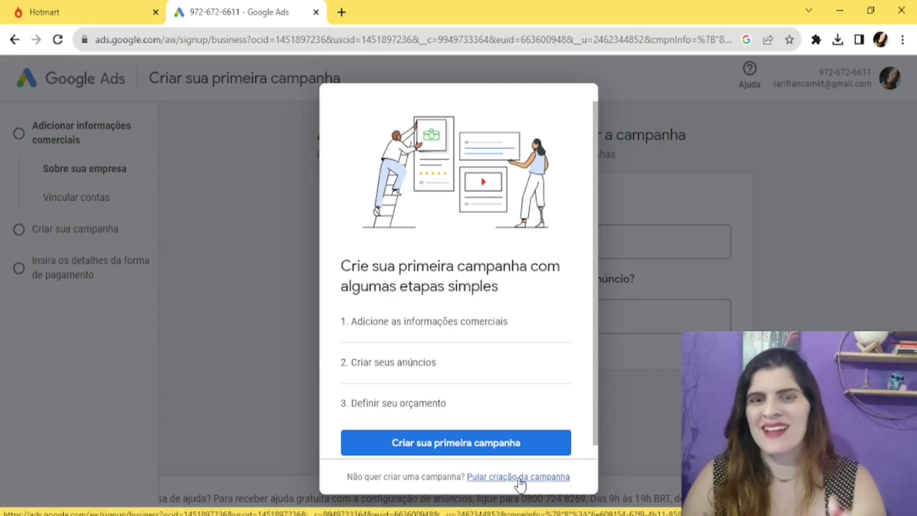
Step: Skip the first campaign creation and confirm the business information with Brasil, São Paulo time and Real brasileiro
left_click(520, 479)
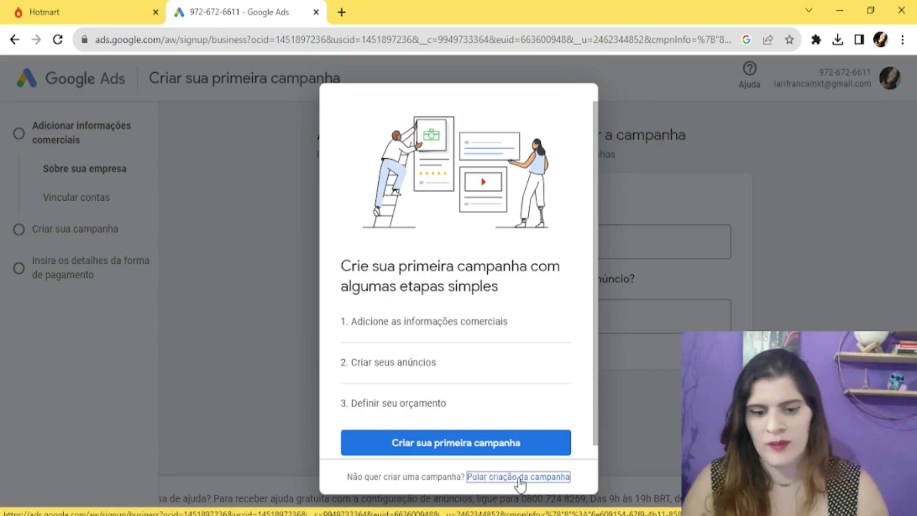
left_click_drag(207, 143, 469, 136)
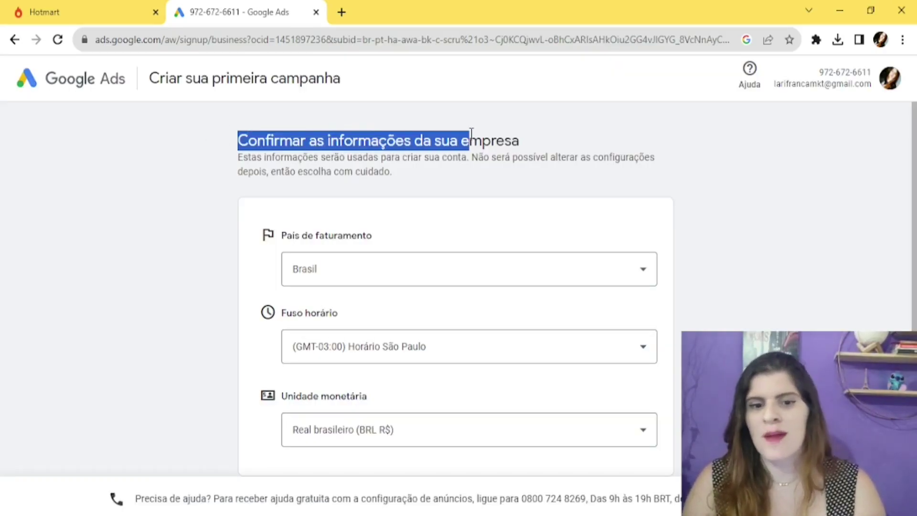
left_click(400, 141)
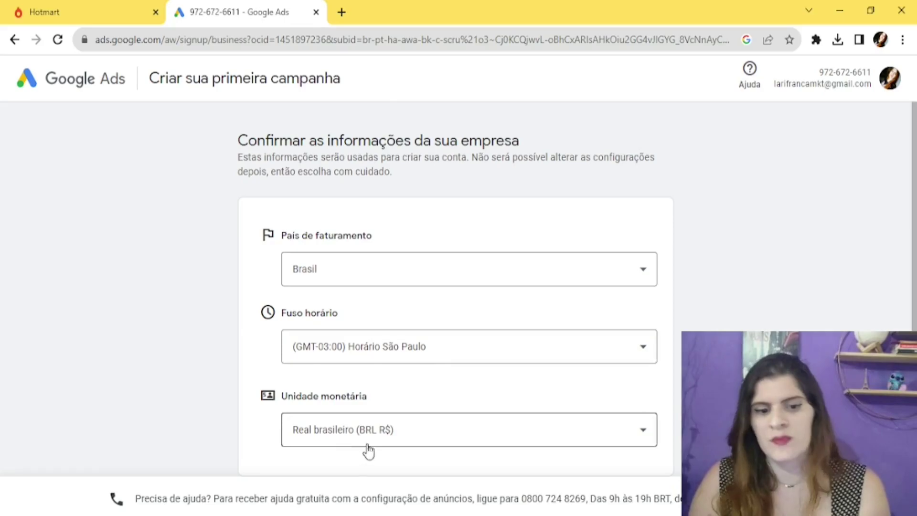
scroll(360, 319, "down", 2)
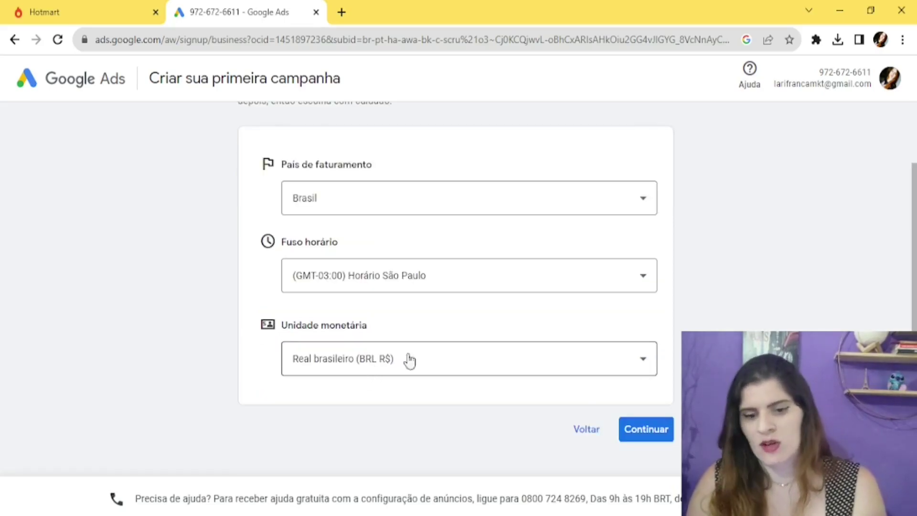
left_click(663, 436)
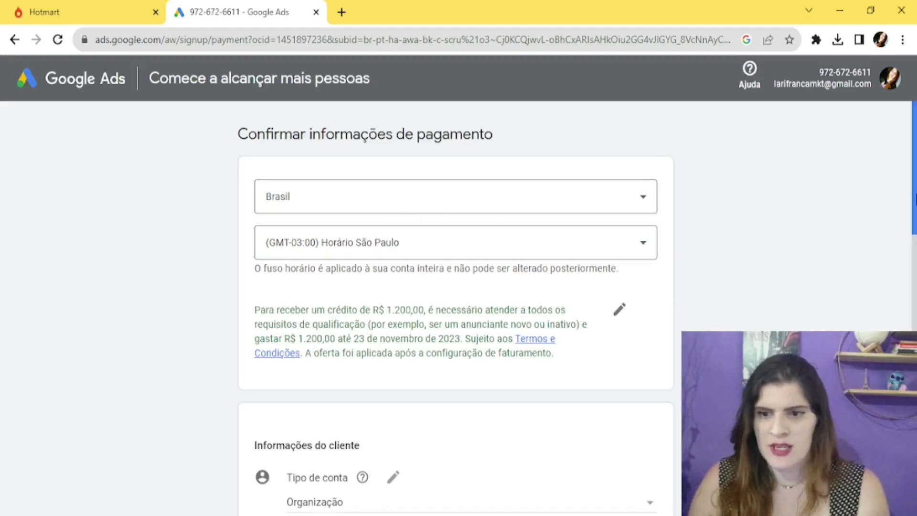
Step: Set the account type in the customer information to Pessoa física
scroll(483, 221, "down", 2)
scroll(344, 143, "down", 3)
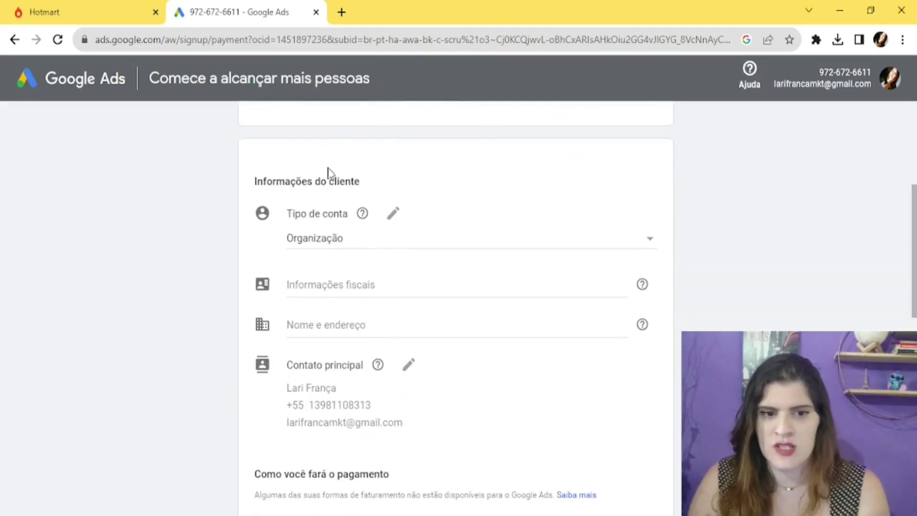
left_click(361, 244)
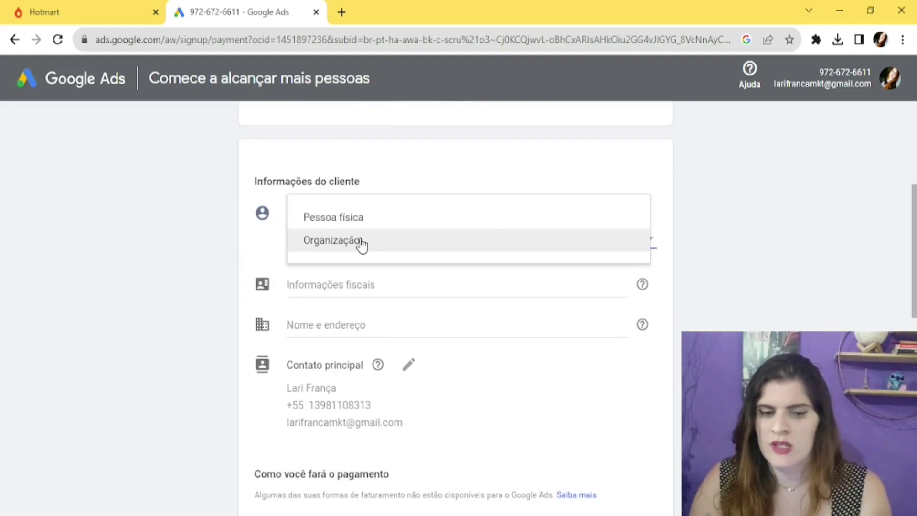
left_click(328, 220)
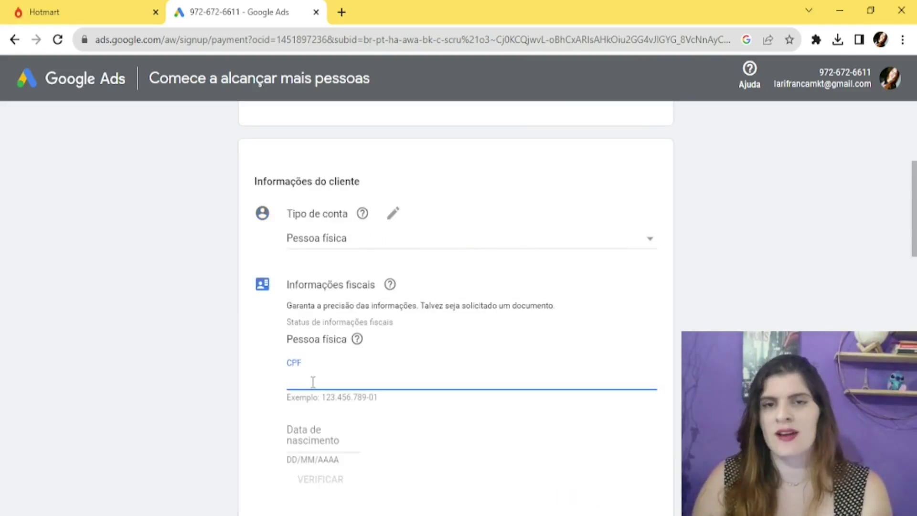
Step: Fill in the customer's CPF and date of birth in the tax information and verify them
scroll(313, 382, "down", 2)
left_click(319, 322)
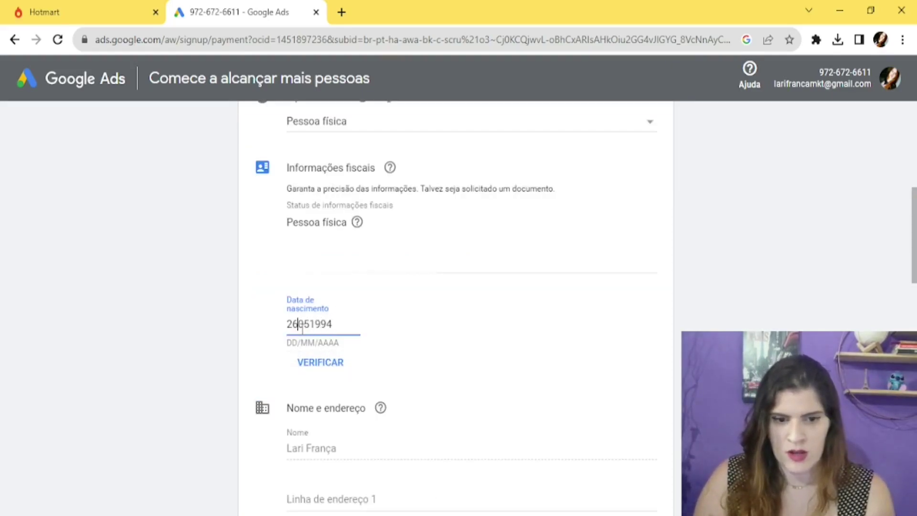
left_click(311, 368)
Step: Review the required name and address fields and the payment section of the billing form
scroll(376, 300, "down", 4)
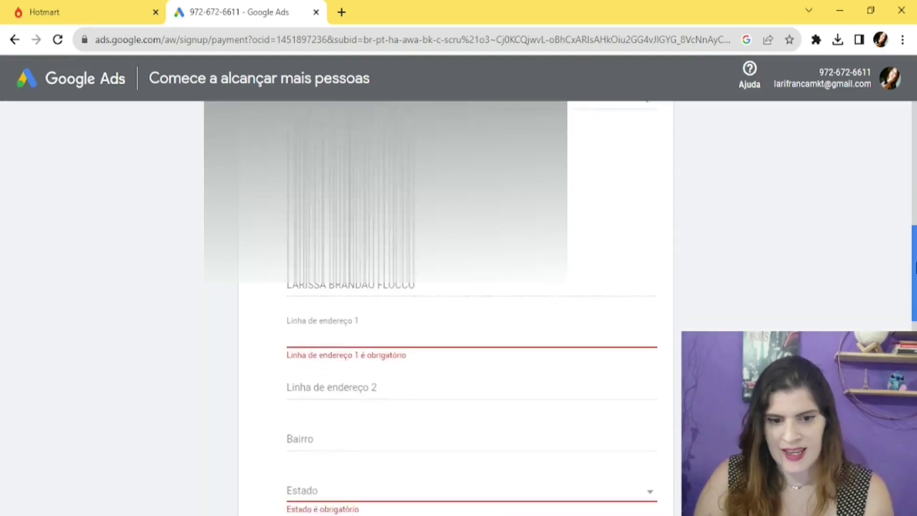
left_click(339, 300)
scroll(339, 301, "down", 3)
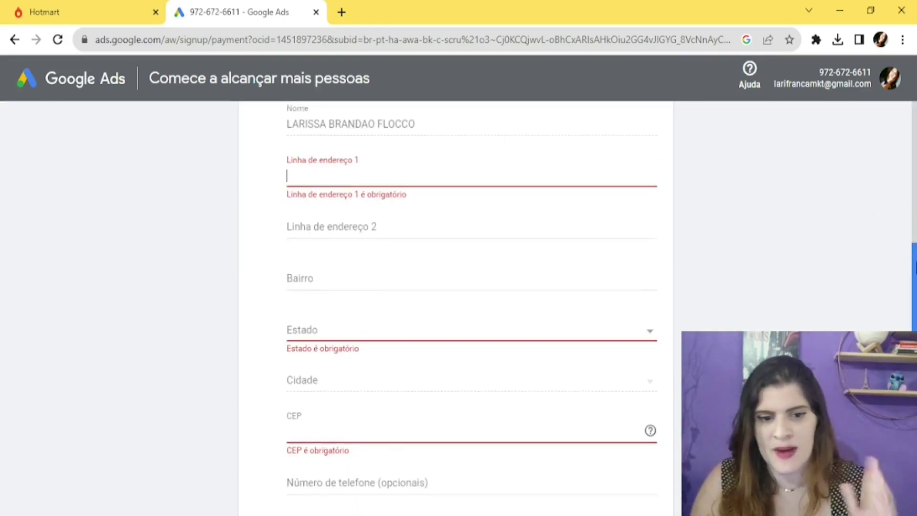
scroll(456, 306, "down", 10)
scroll(456, 306, "up", 11)
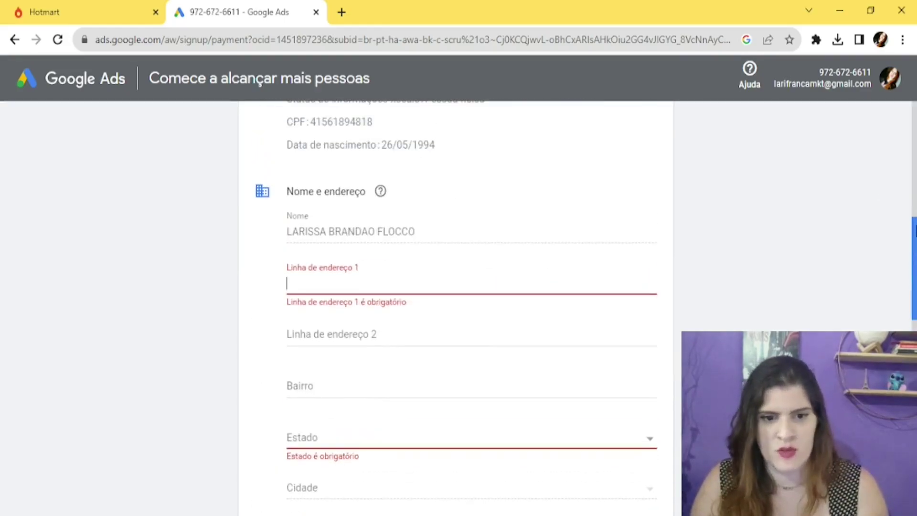
scroll(389, 129, "down", 10)
left_click_drag(400, 139, 213, 142)
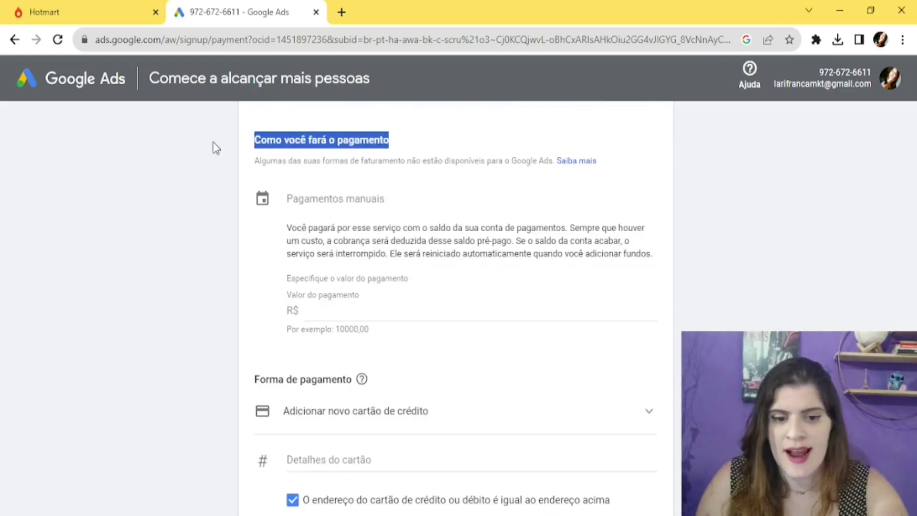
scroll(454, 306, "down", 2)
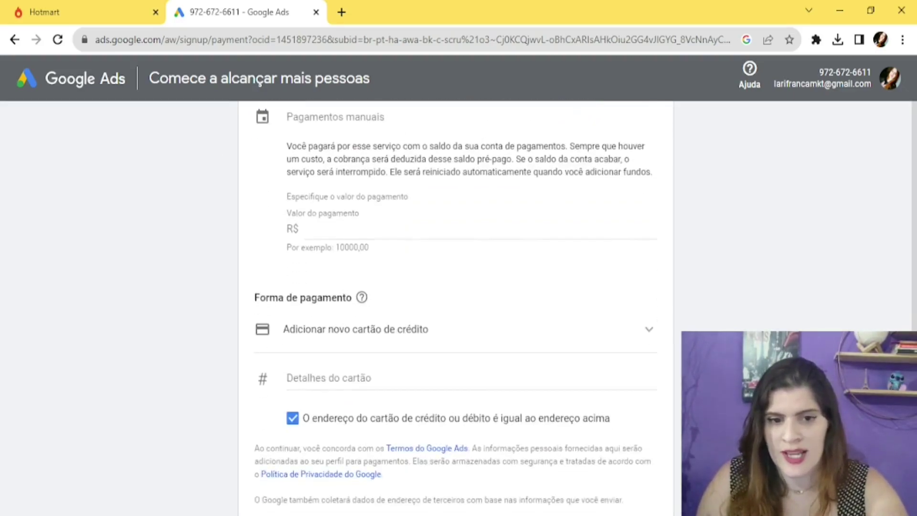
scroll(454, 305, "up", 1)
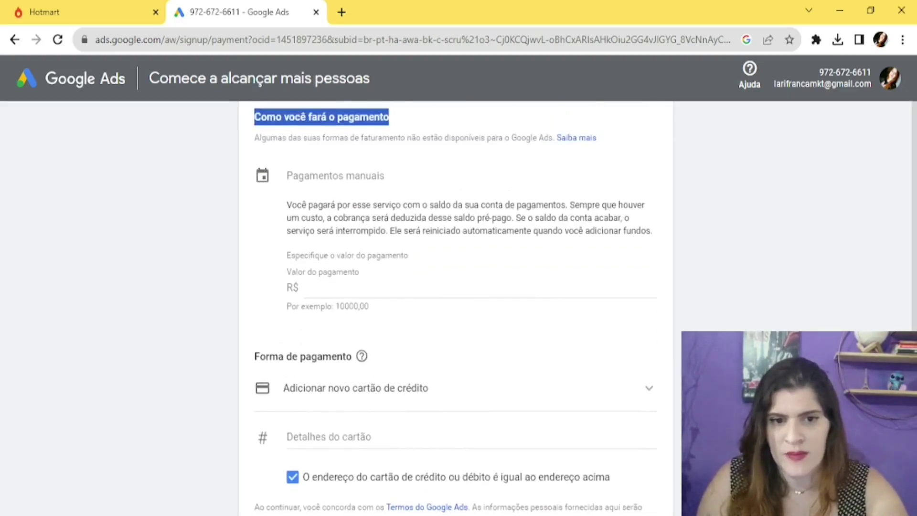
Step: Choose Boleto bancário as the payment method and set the payment amount to R$ 100
left_click(380, 402)
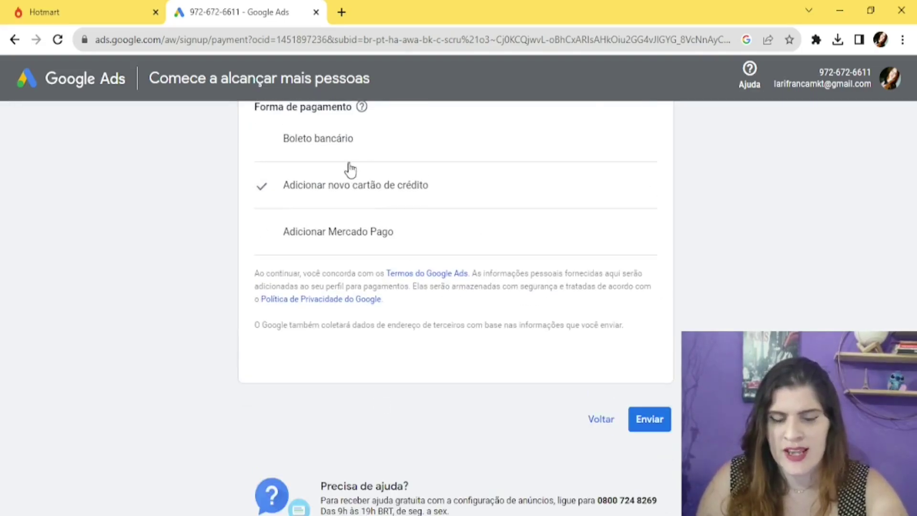
left_click(330, 140)
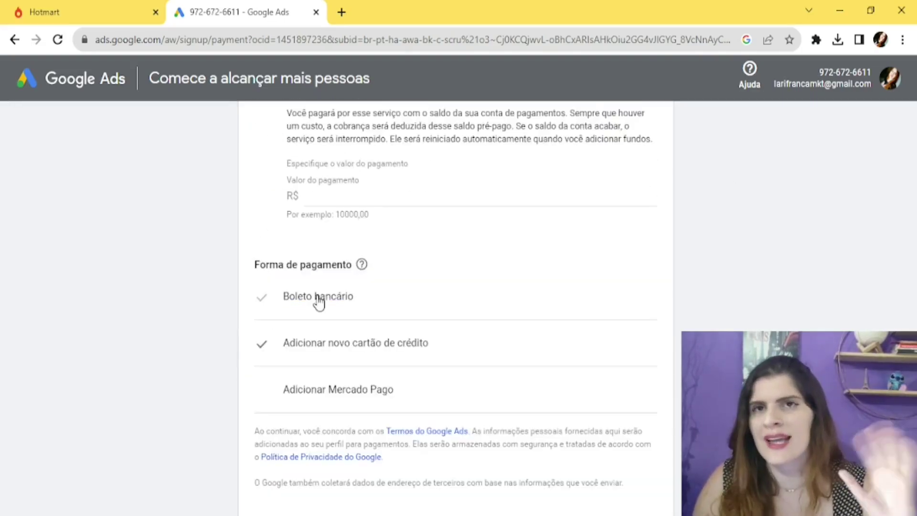
scroll(319, 302, "up", 4)
left_click(345, 394)
type("100")
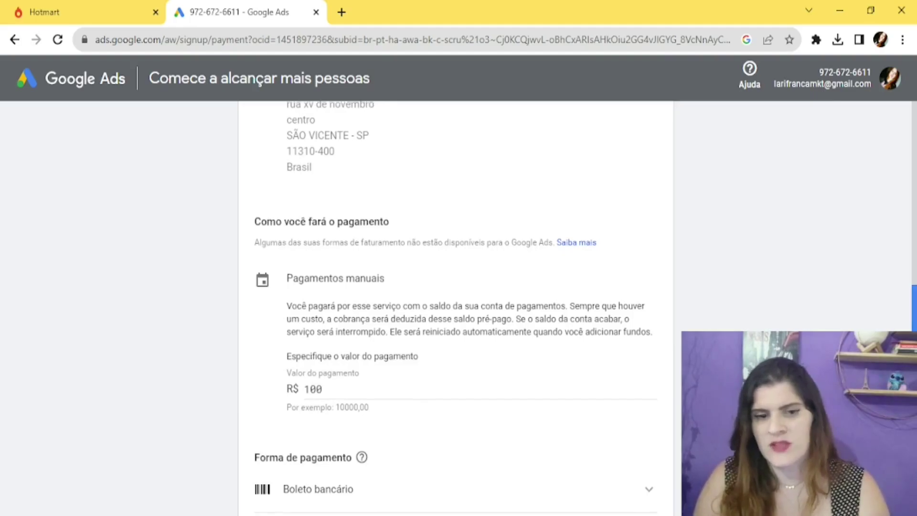
Step: Submit the payment information, finish the boleto instructions without downloading them and continue to the account
scroll(654, 413, "down", 6)
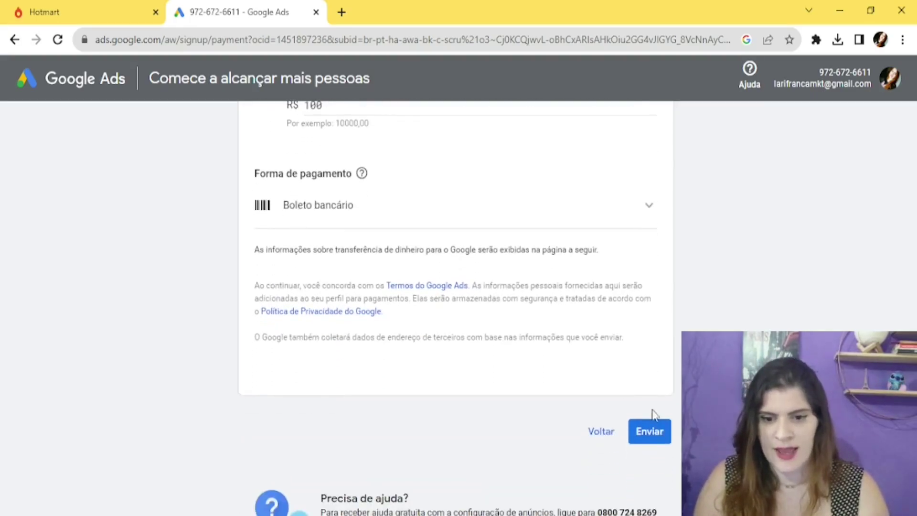
left_click(653, 443)
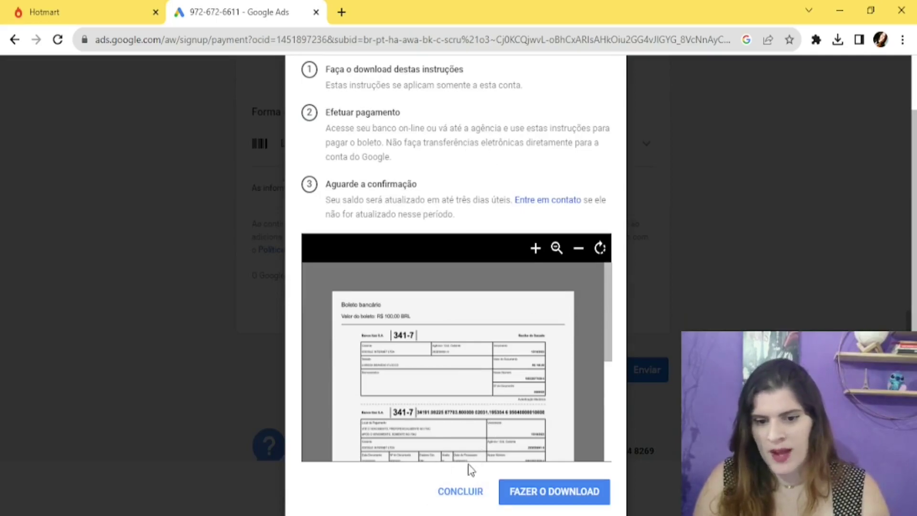
left_click(446, 493)
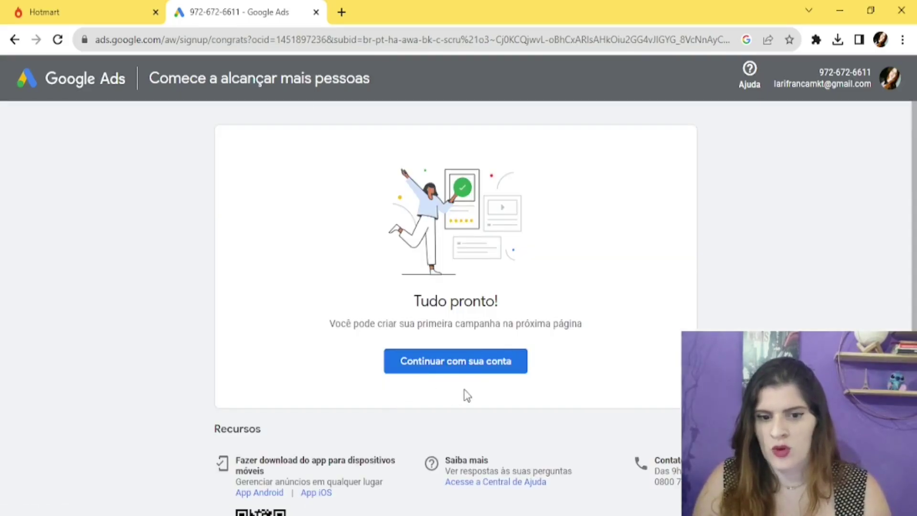
left_click(480, 368)
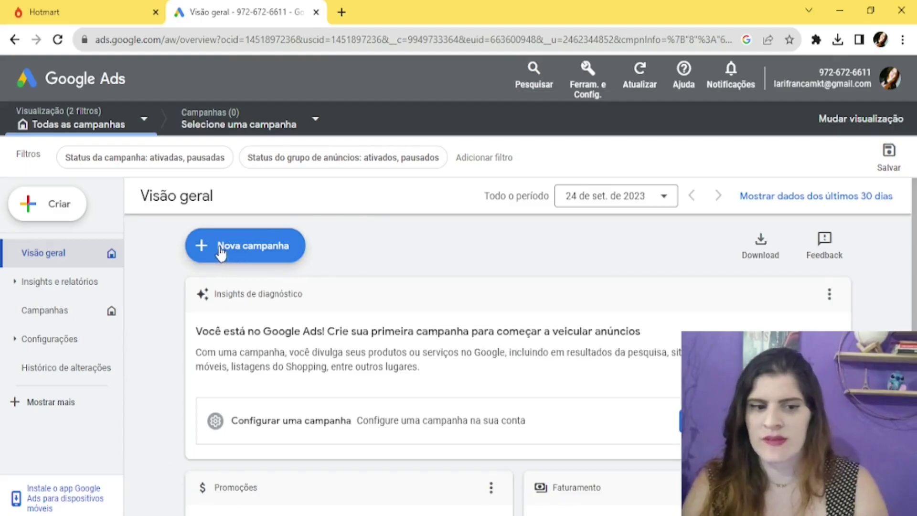
Step: Create a new campaign with the Vendas objective, the Search type and Website visits as the way to reach the goal
left_click(237, 250)
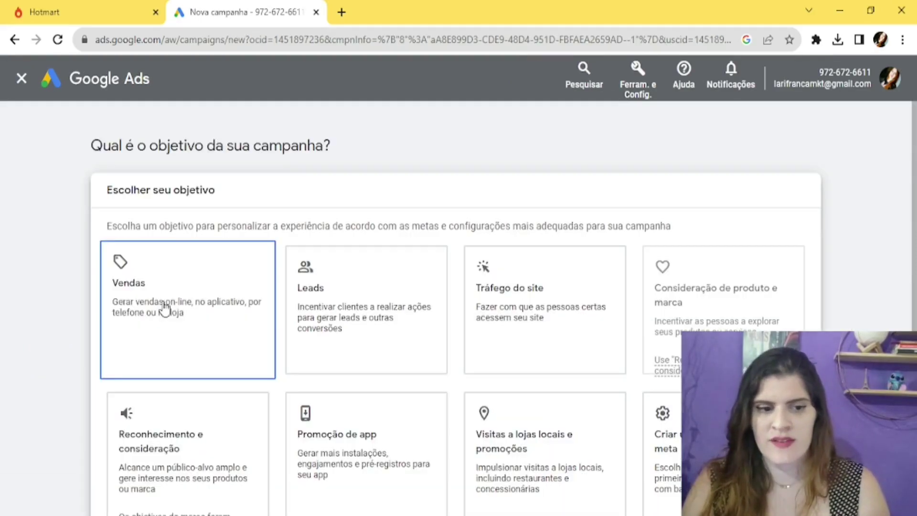
left_click(164, 309)
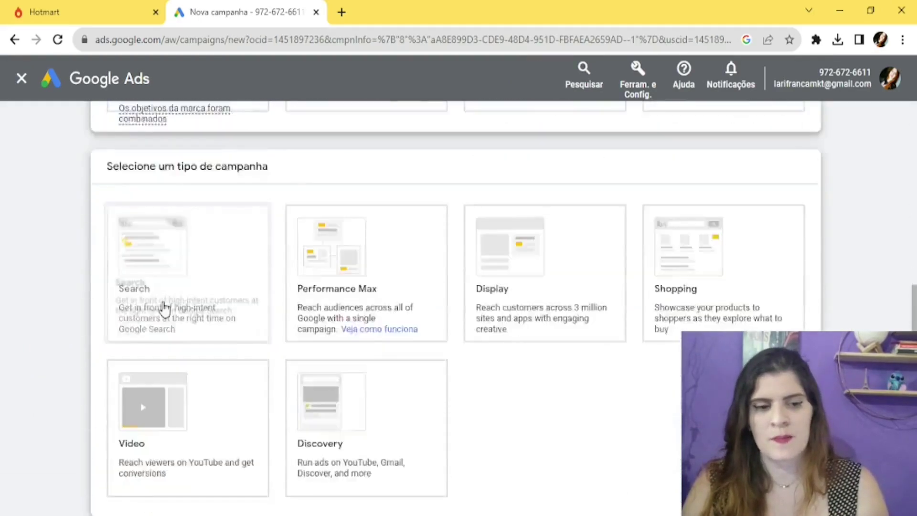
left_click(184, 228)
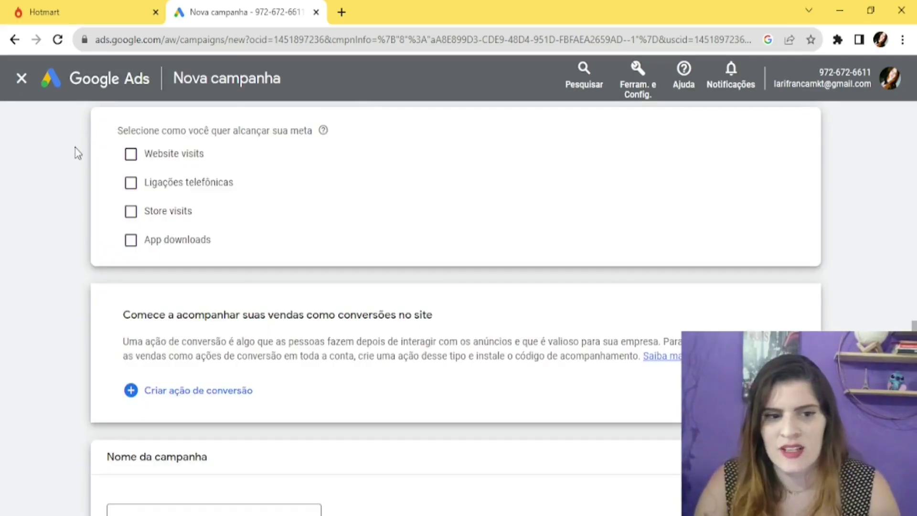
left_click(130, 159)
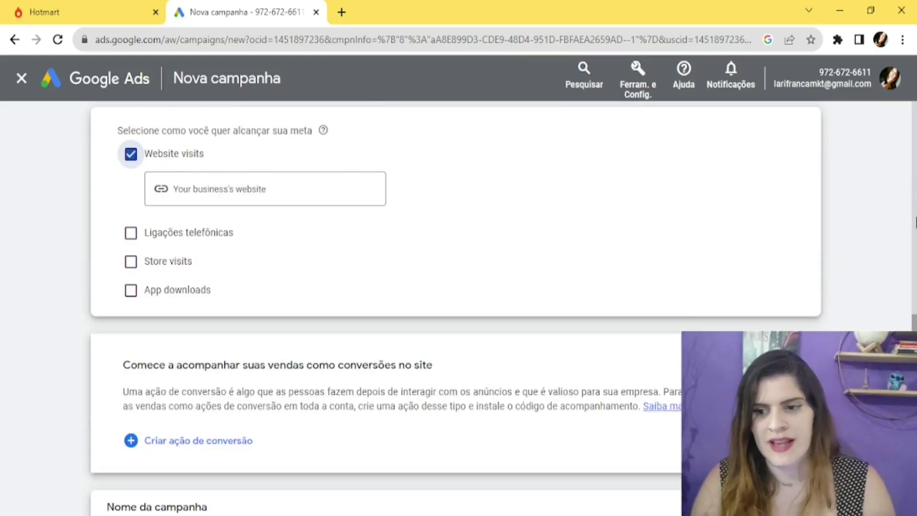
Step: Replace the campaign name with "Portal Prosperidade - 24/09 -"
scroll(199, 182, "down", 8)
left_click_drag(191, 181, 79, 187)
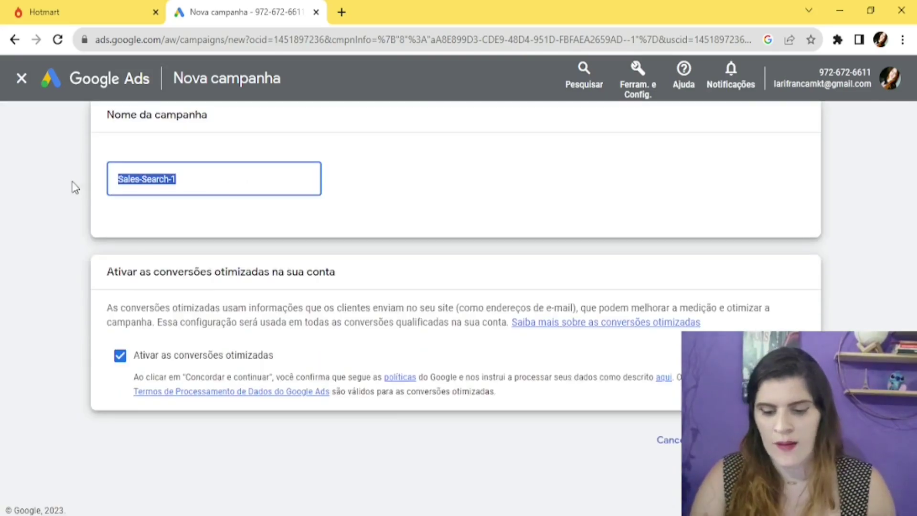
key("BackSpace")
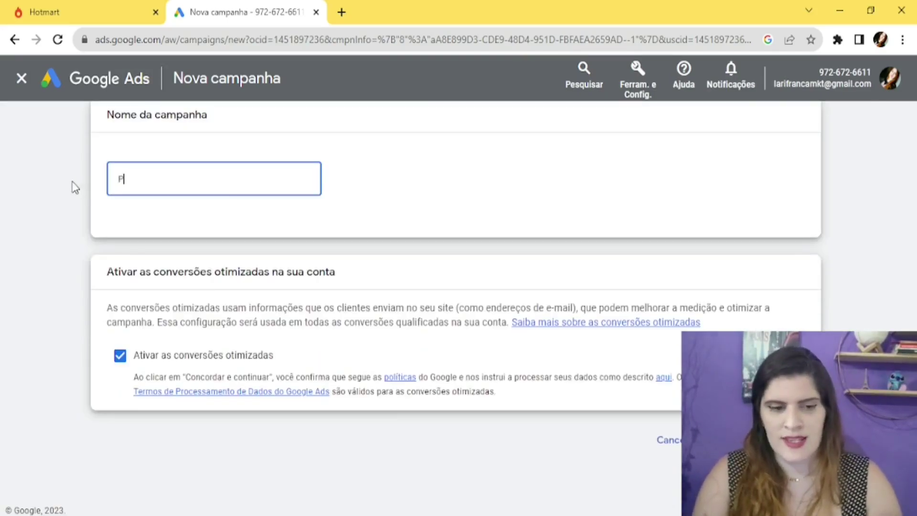
type("Portal Prosperida")
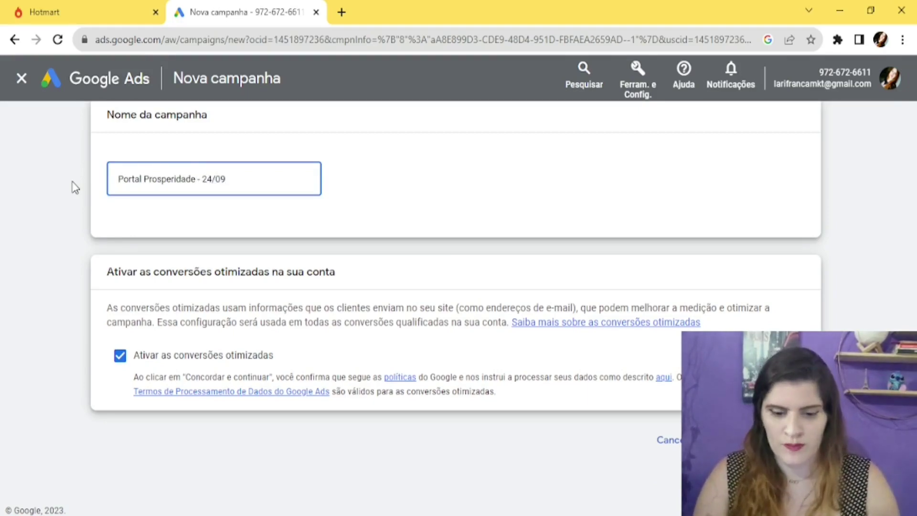
type("de - 24/09")
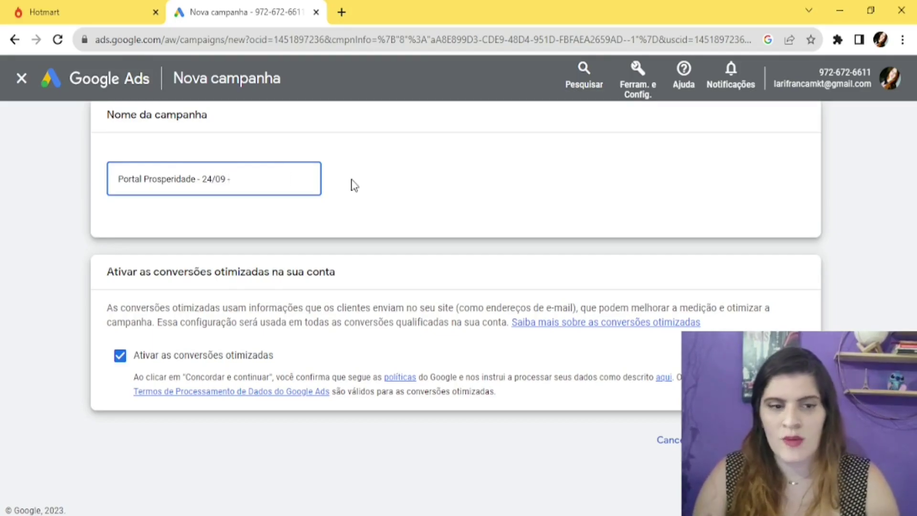
Step: Check the product's commission details on Hotmart and complete the campaign name as "Portal Prosperidade - 24/09 - 177,00"
key("ctrl+shift+Tab")
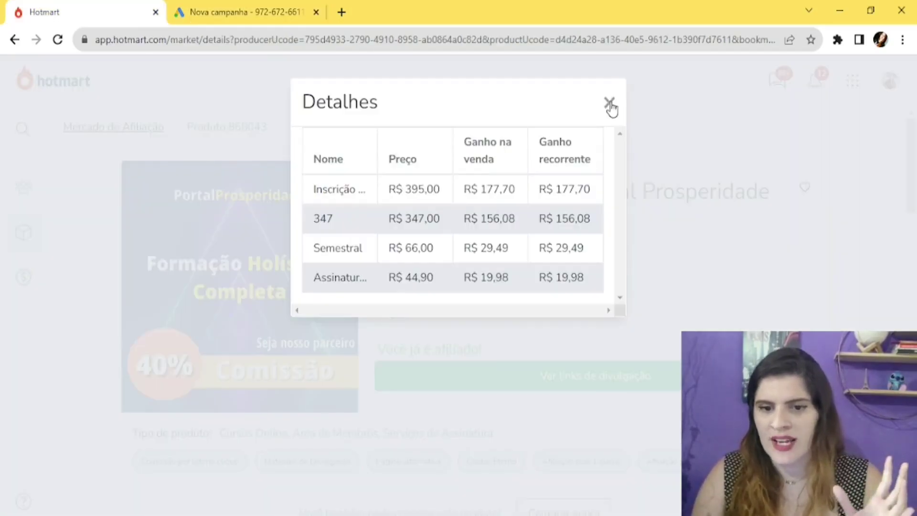
left_click(609, 100)
left_click(246, 12)
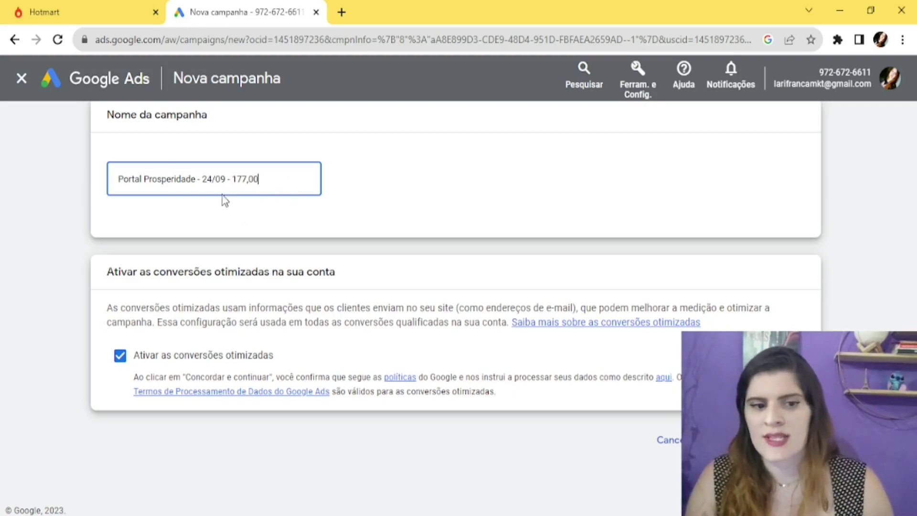
double_click(240, 177)
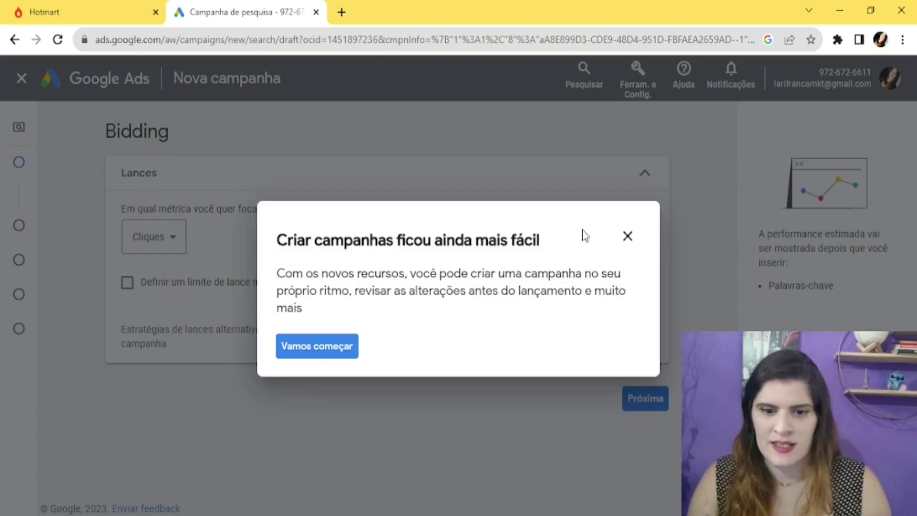
Step: Dismiss the introduction, choose Cliques as the bidding metric and set a maximum CPC bid limit of R$ 4,00
left_click(628, 236)
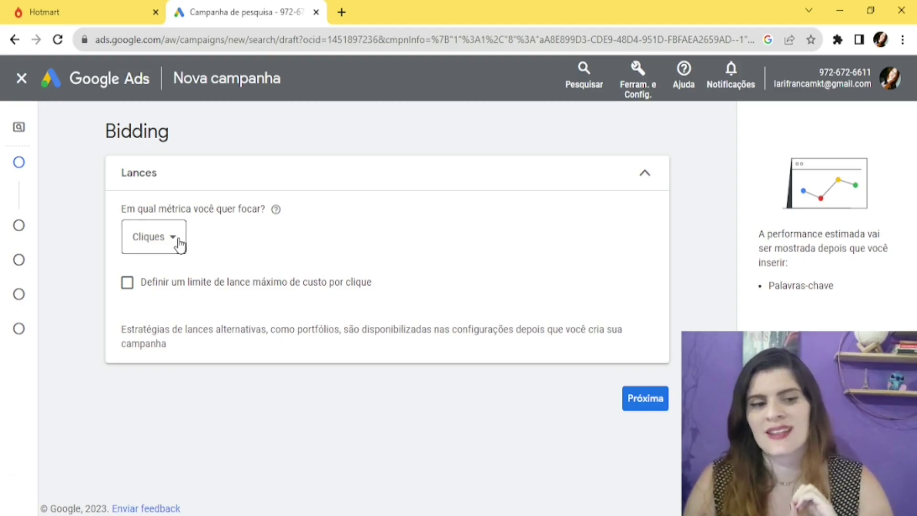
left_click(147, 242)
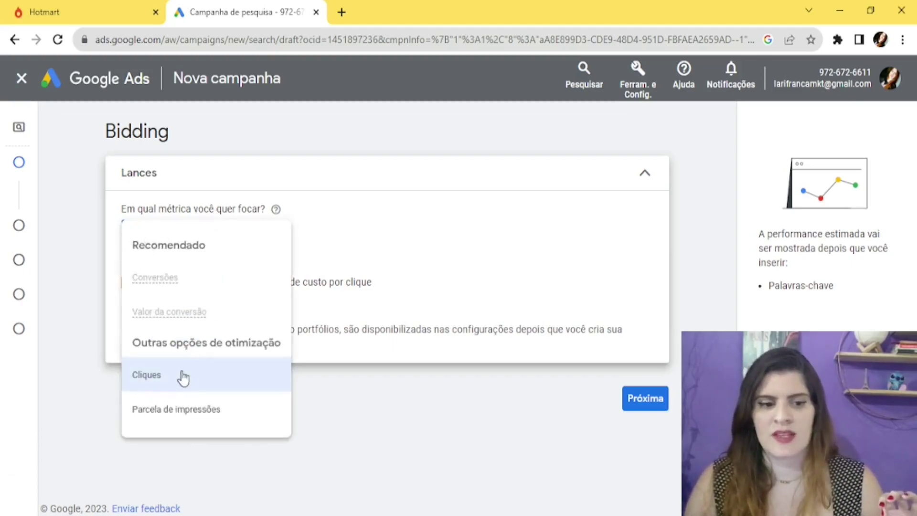
left_click(149, 381)
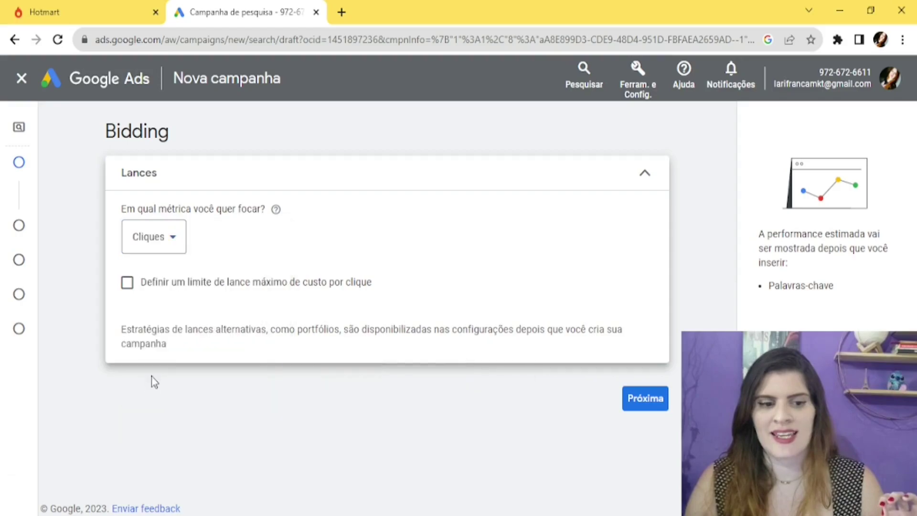
left_click(128, 286)
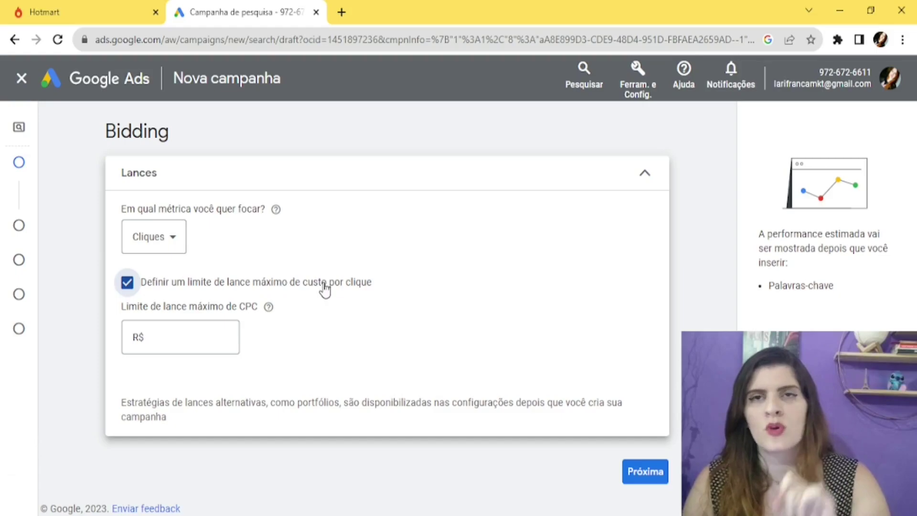
left_click(174, 343)
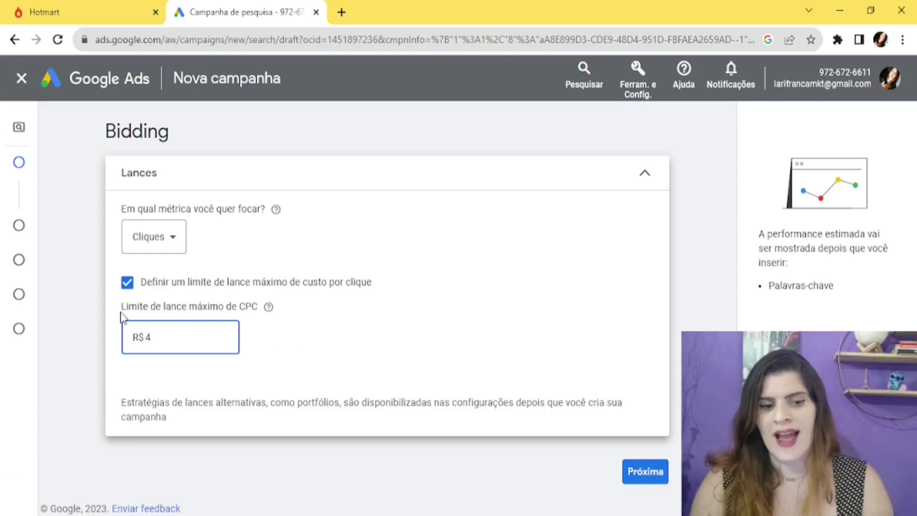
left_click(97, 304)
double_click(248, 306)
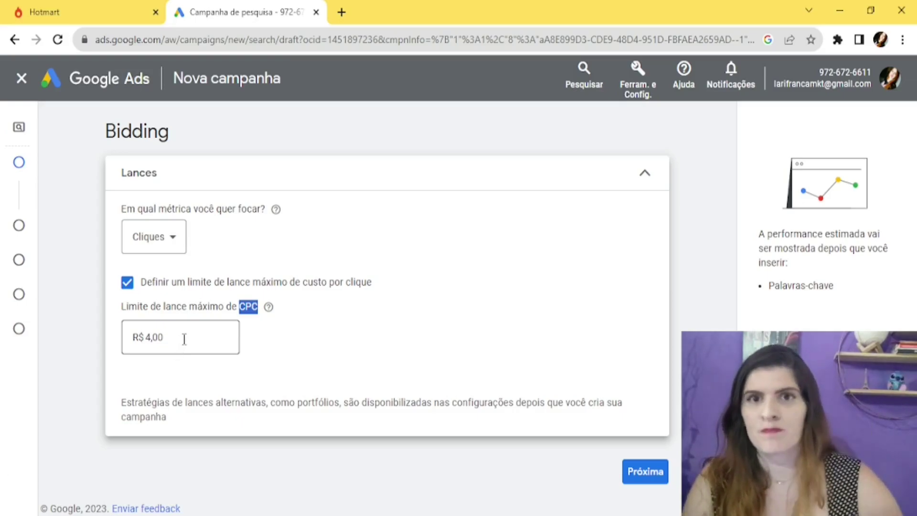
Step: Look up new keyword ideas for "portal prosperidade" in the Planejador de palavras-chave
left_click(637, 79)
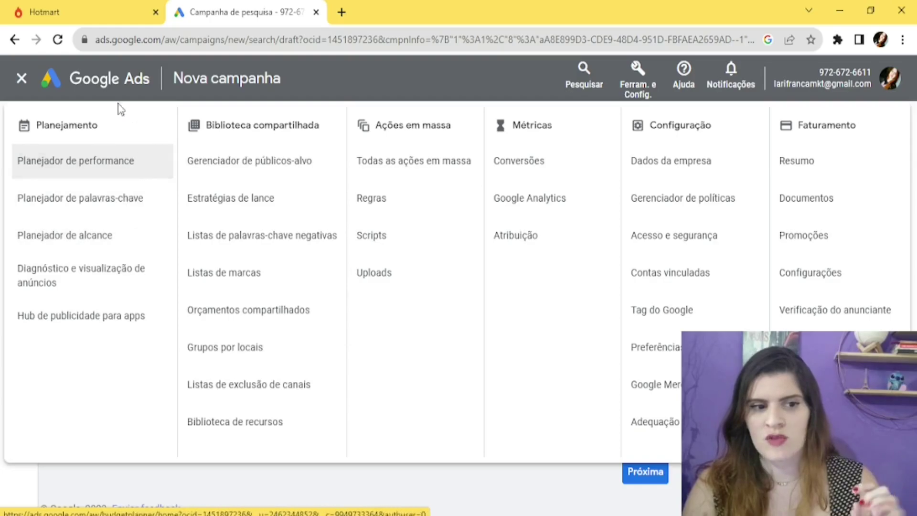
left_click(109, 203)
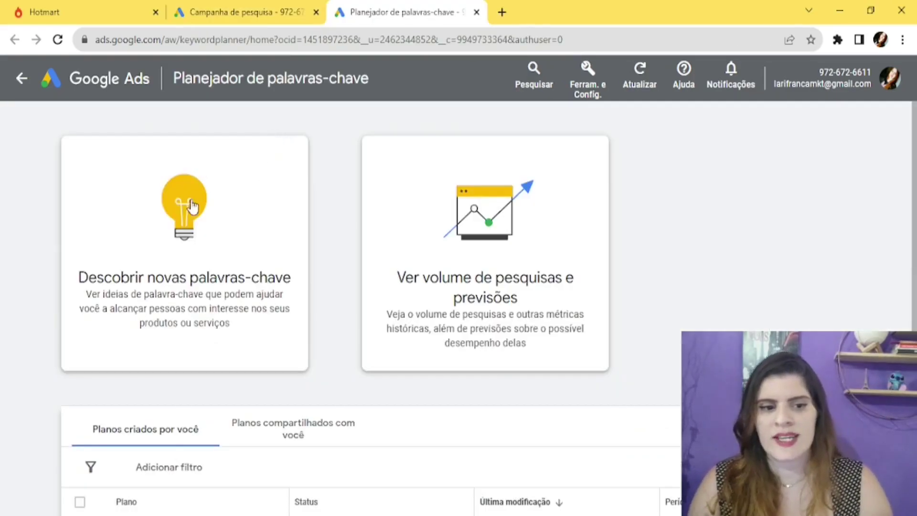
left_click(197, 266)
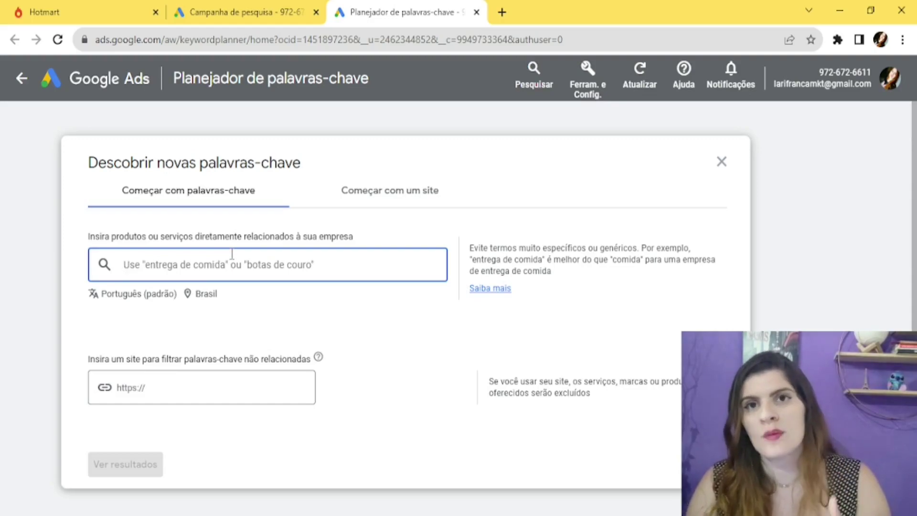
type("portal")
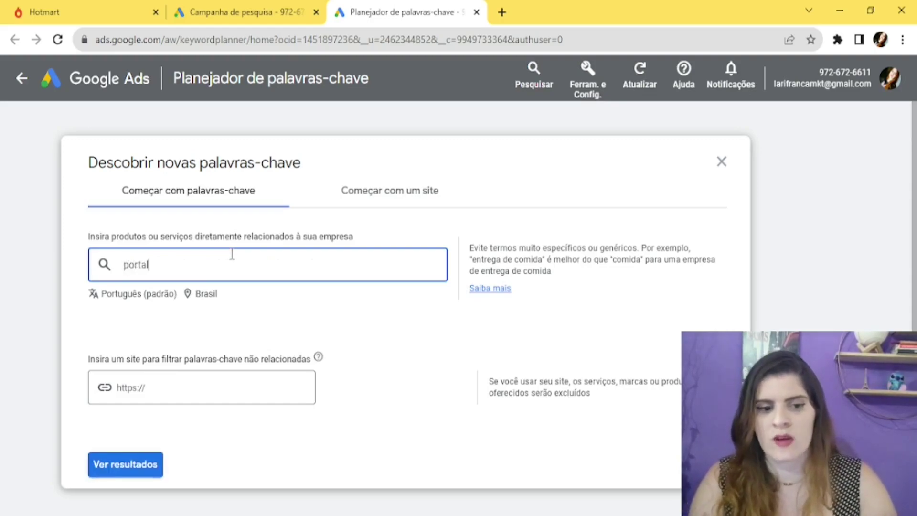
type(" prosperidade")
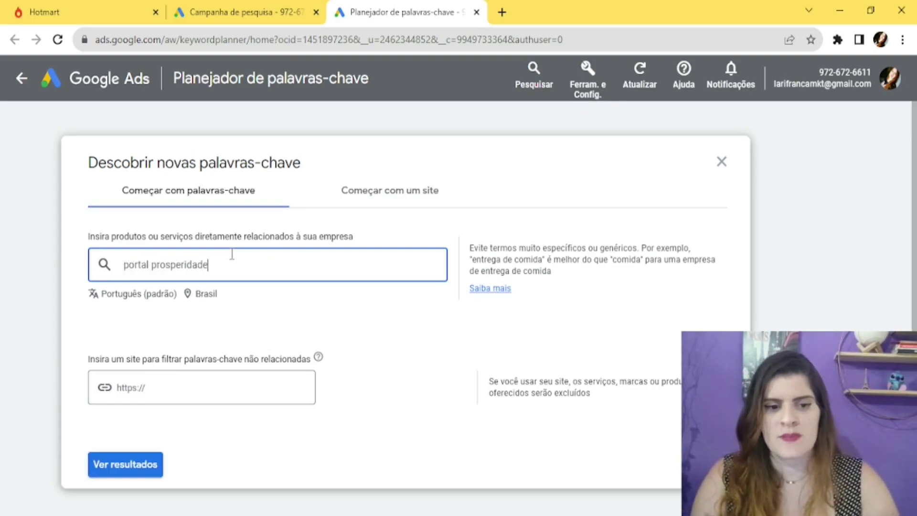
left_click(147, 462)
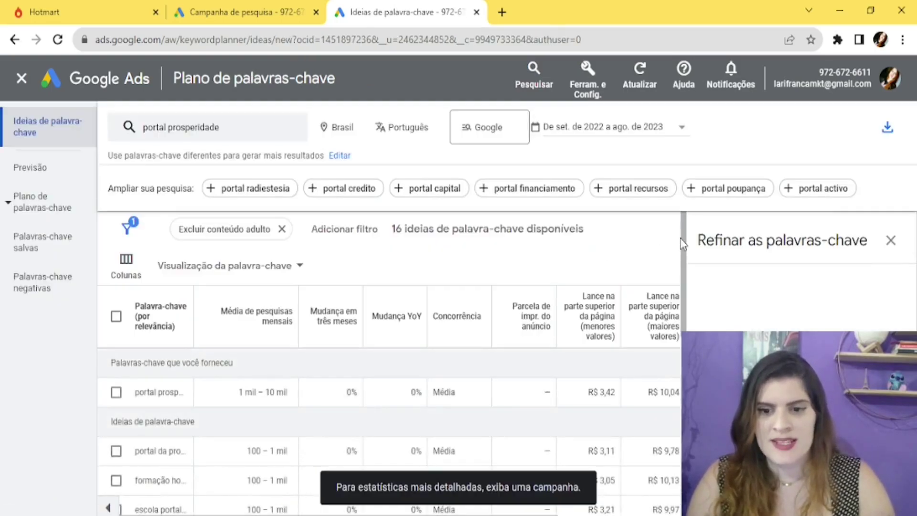
Step: Examine the keyword ideas sorted by competition, comparing the average monthly searches and competition of the portal prosperidade terms
key("ctrl+a")
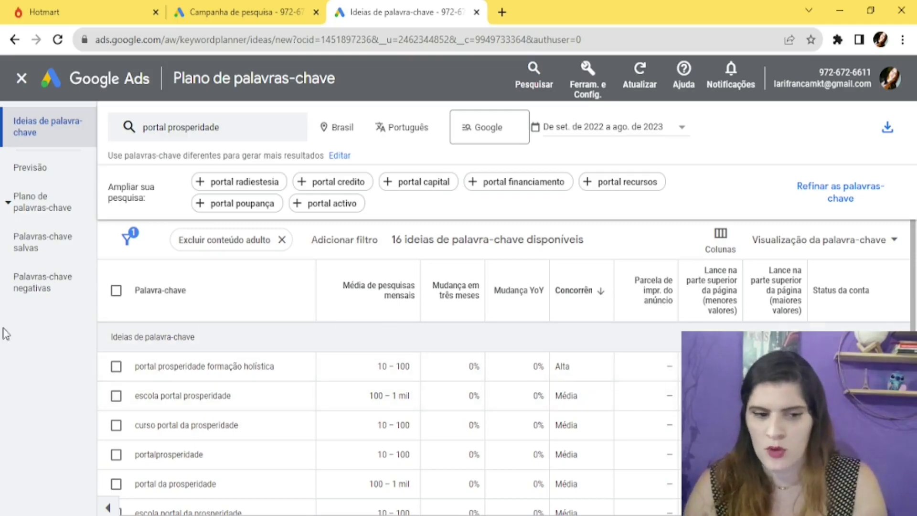
left_click_drag(136, 376, 309, 374)
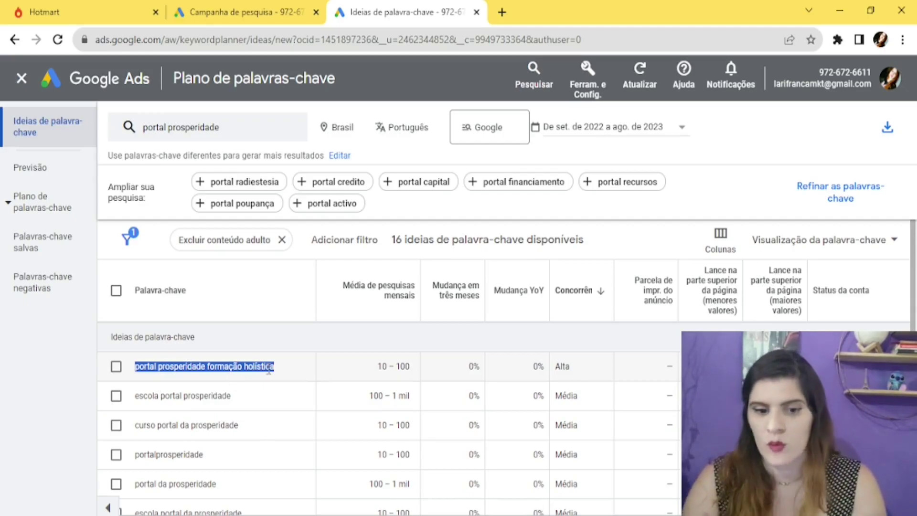
left_click_drag(382, 368, 410, 368)
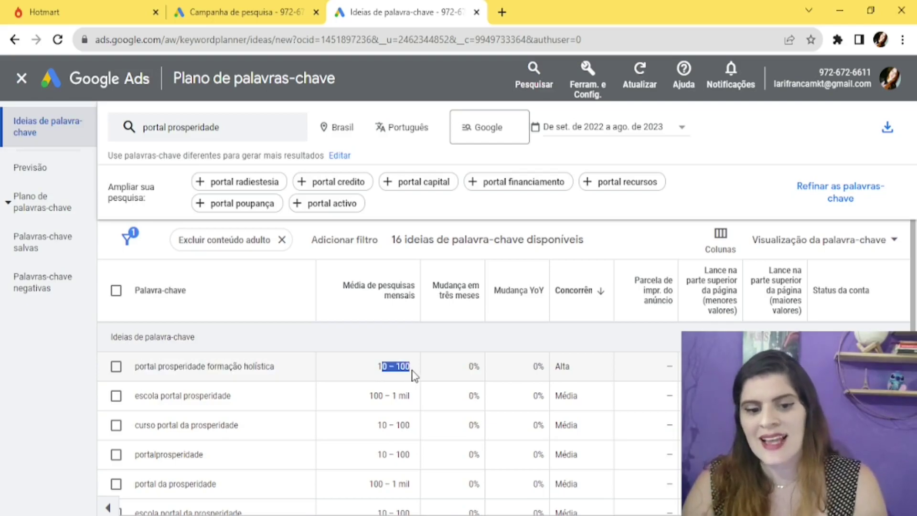
left_click(413, 376)
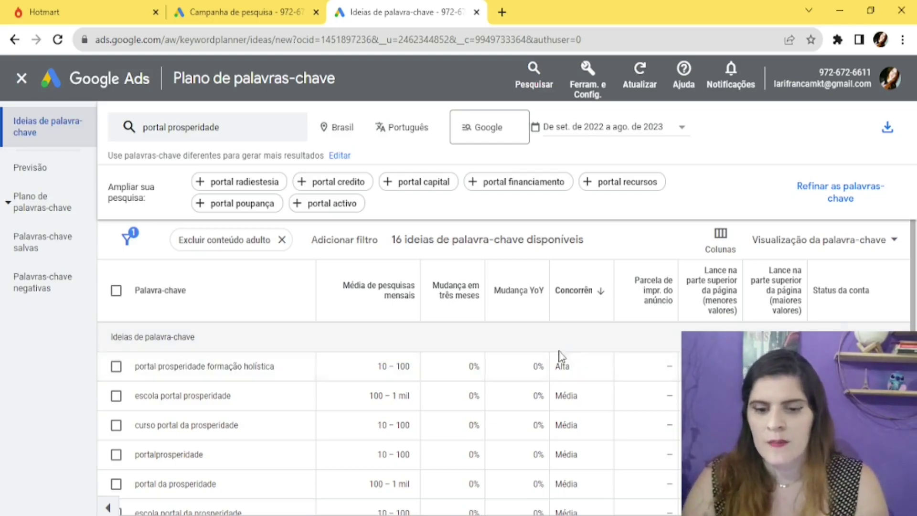
mouse_move(622, 283)
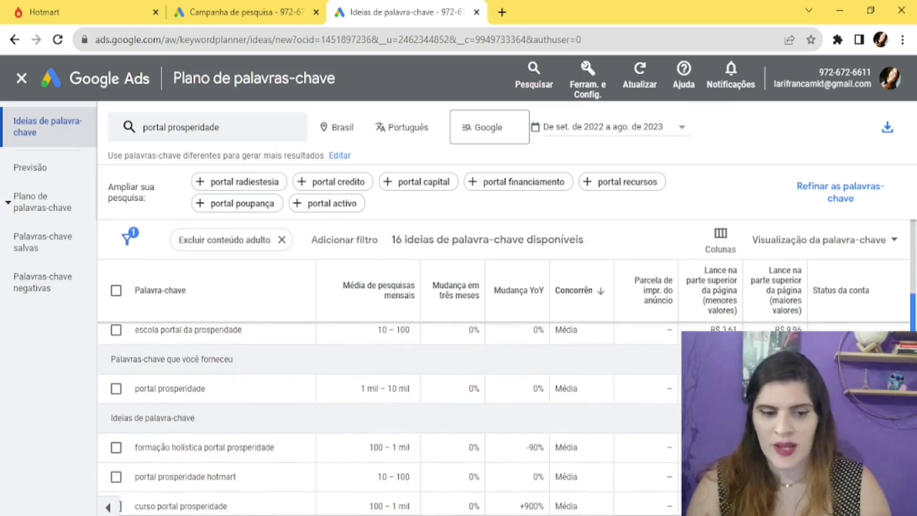
scroll(382, 416, "down", 3)
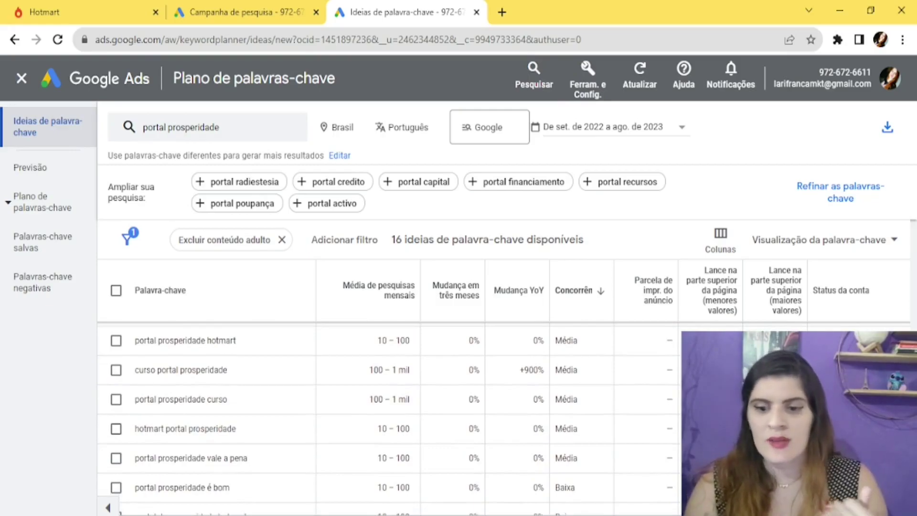
scroll(280, 393, "down", 5)
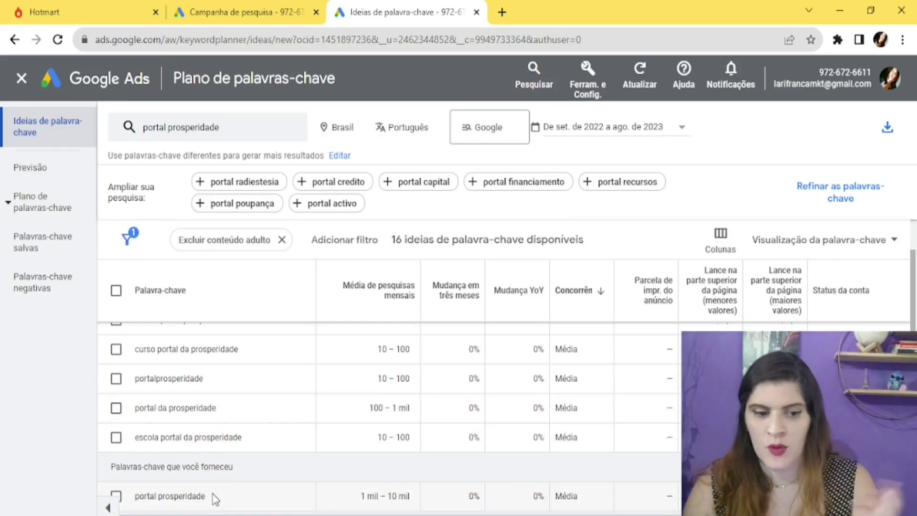
left_click_drag(216, 500, 134, 498)
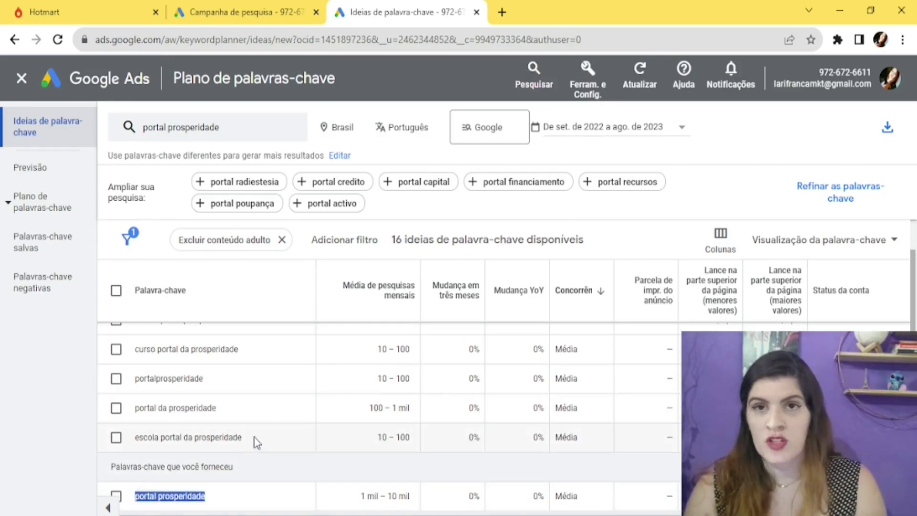
left_click_drag(256, 437, 133, 446)
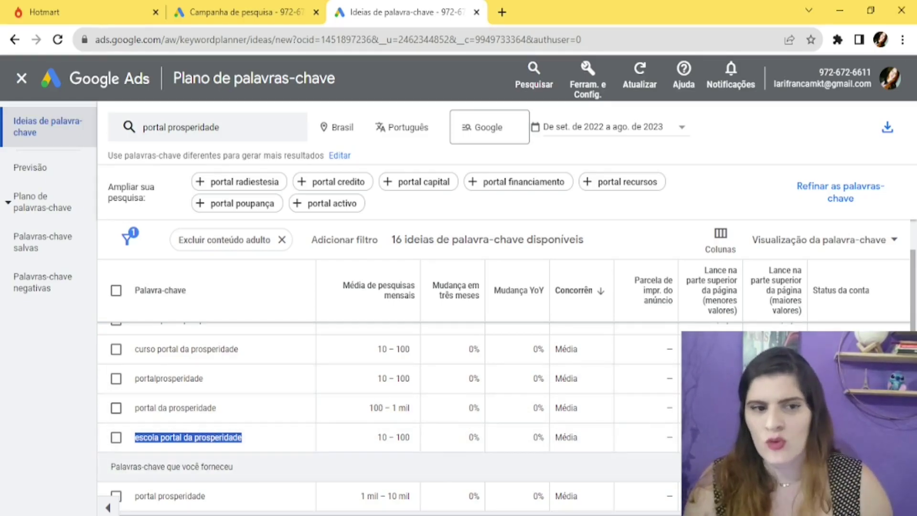
scroll(446, 339, "up", 2)
Step: Return to the campaign draft, keep the R$ 4,00 maximum CPC limit and continue to the campaign settings
left_click(236, 5)
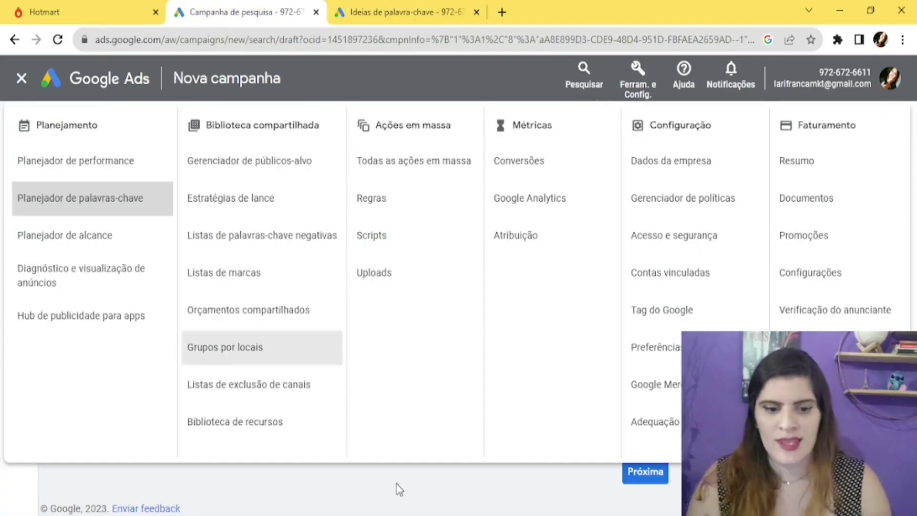
left_click(362, 502)
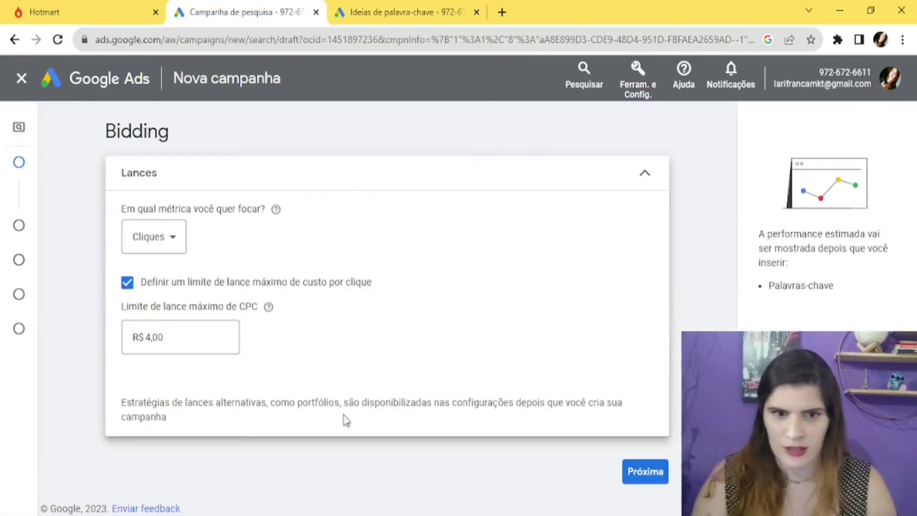
double_click(186, 337)
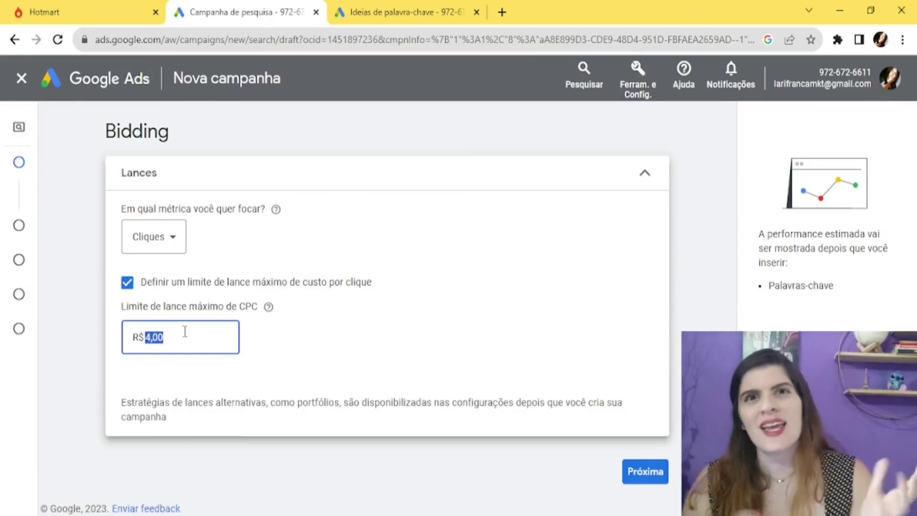
left_click(185, 331)
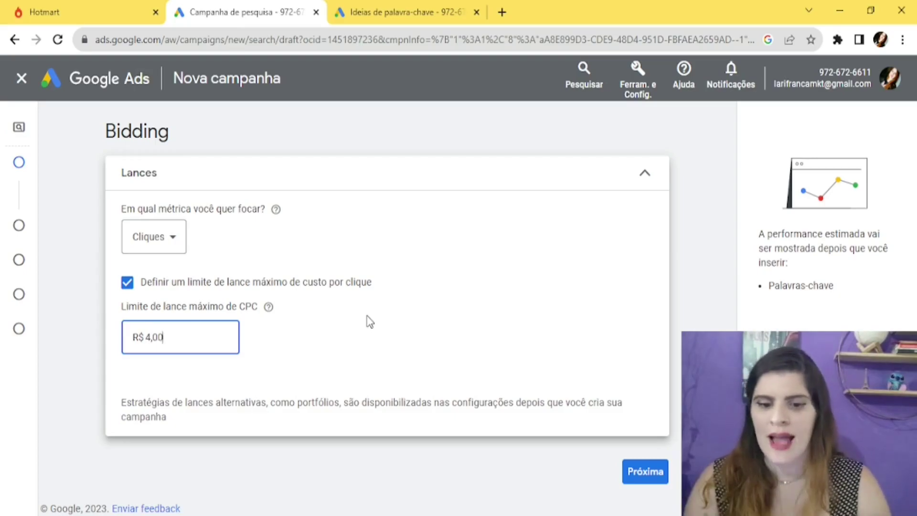
left_click(653, 474)
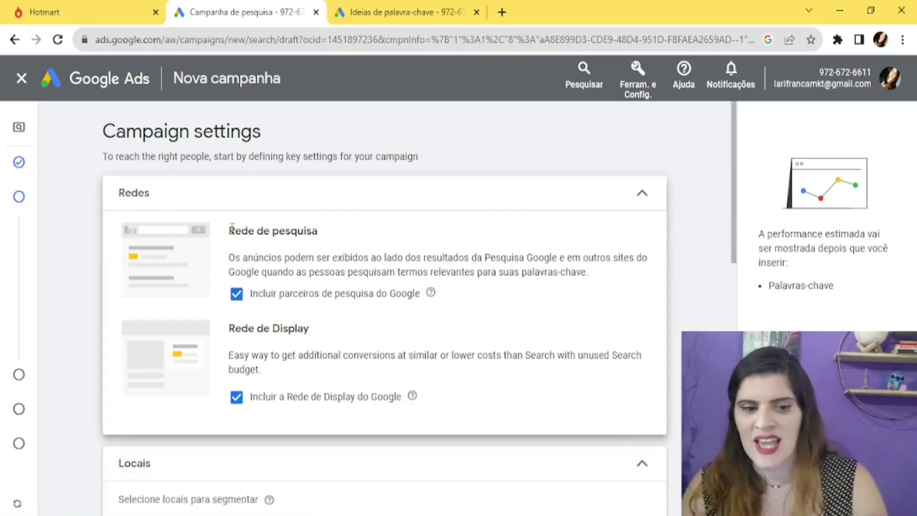
Step: Exclude the Google search partners and the Google Display Network from the campaign's networks
left_click(236, 300)
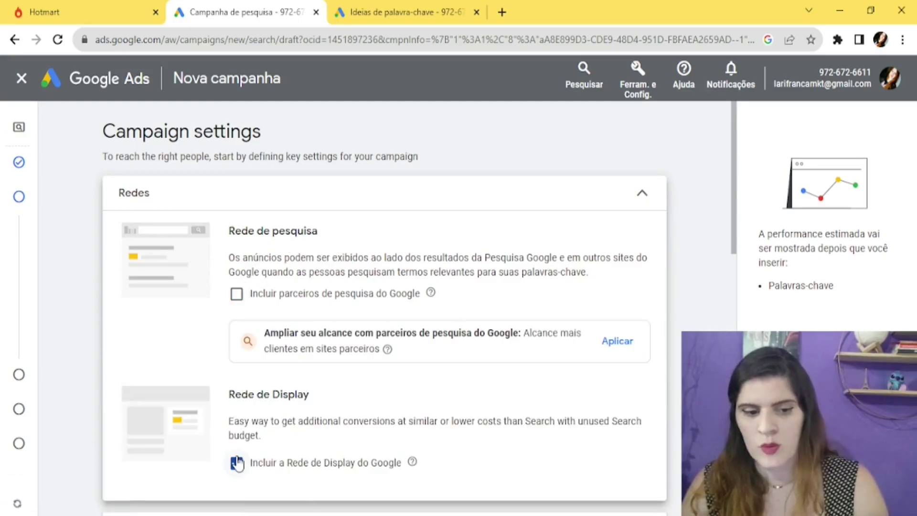
left_click(237, 463)
scroll(333, 160, "down", 2)
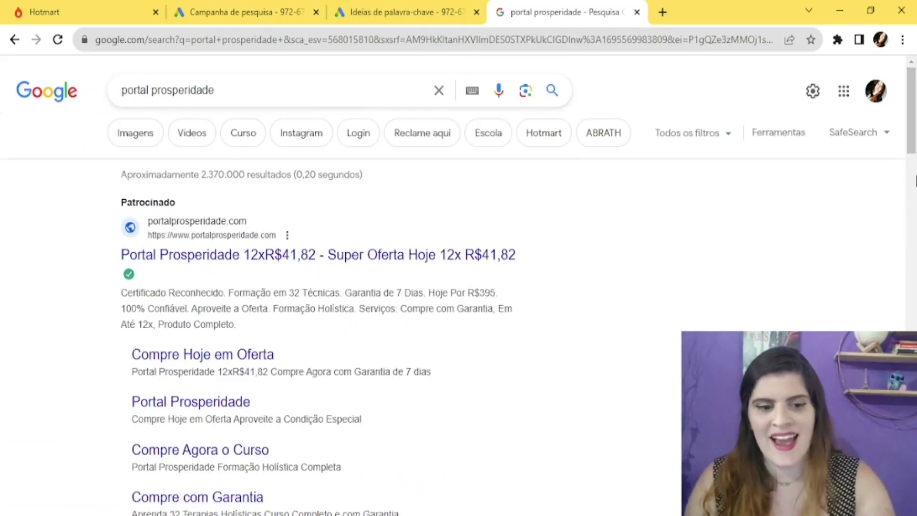
Step: Review the sponsored and organic Google search results for "portal prosperidade"
scroll(913, 176, "down", 5)
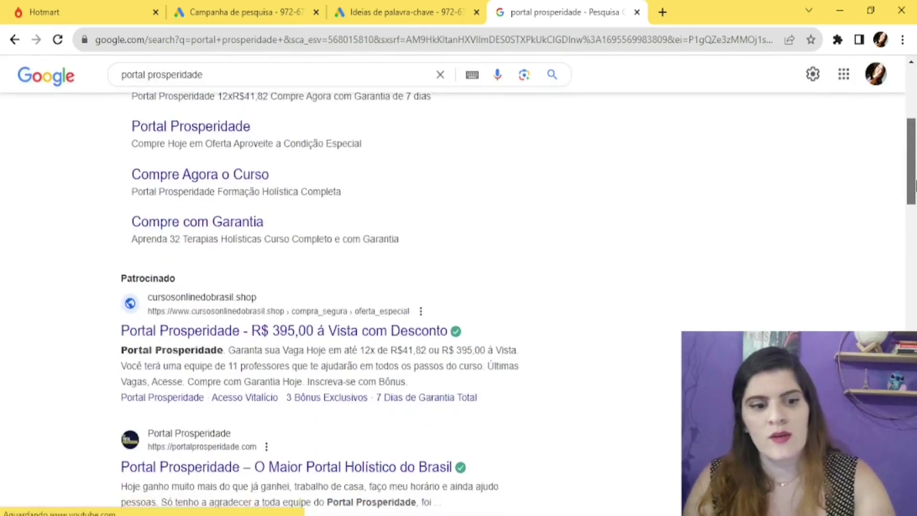
scroll(914, 191, "down", 1)
left_click_drag(915, 194, 915, 117)
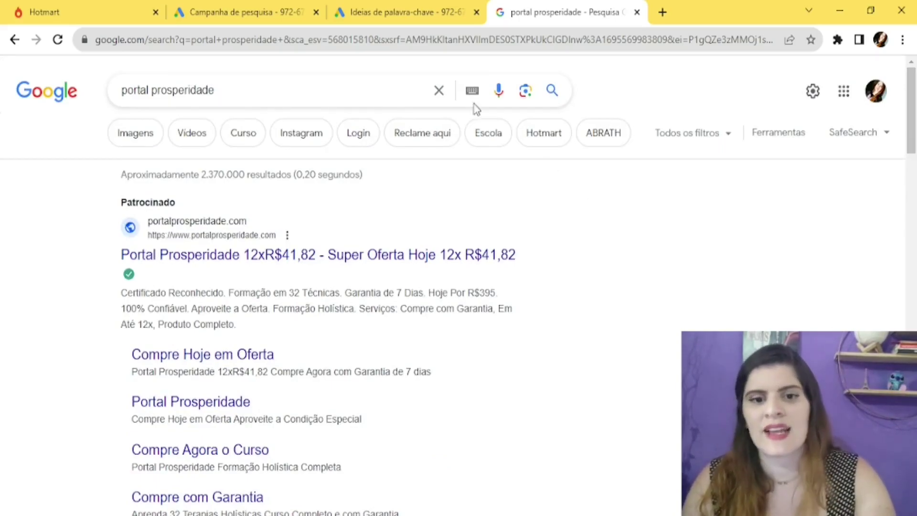
Step: Return to the campaign draft and set Brasil as the targeted location
left_click(424, 7)
left_click(256, 6)
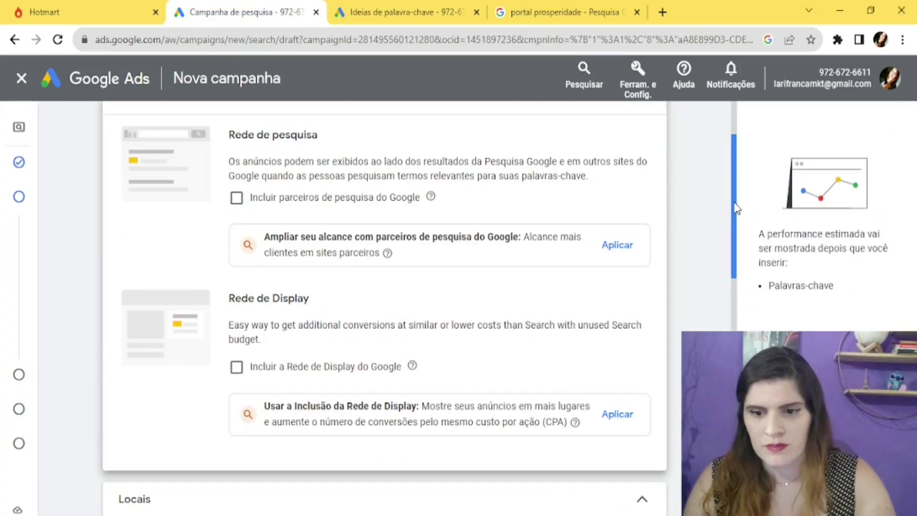
left_click_drag(736, 208, 739, 331)
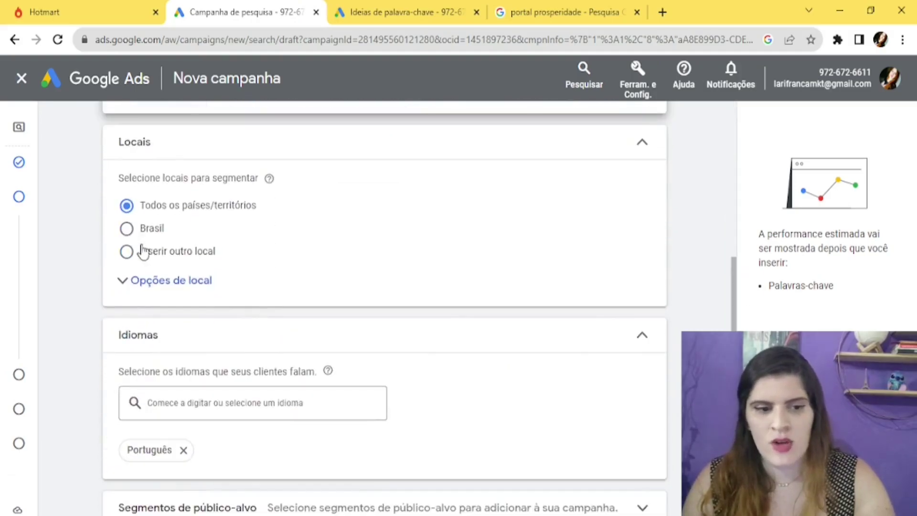
left_click(127, 230)
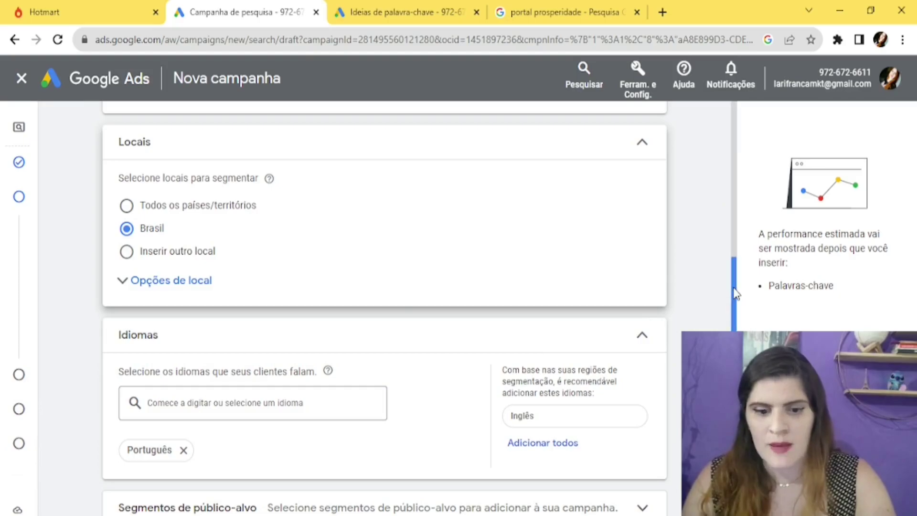
Step: Add the recommended language Inglês to the campaign's languages and continue to the keywords and ads stage
scroll(735, 292, "down", 3)
left_click(565, 272)
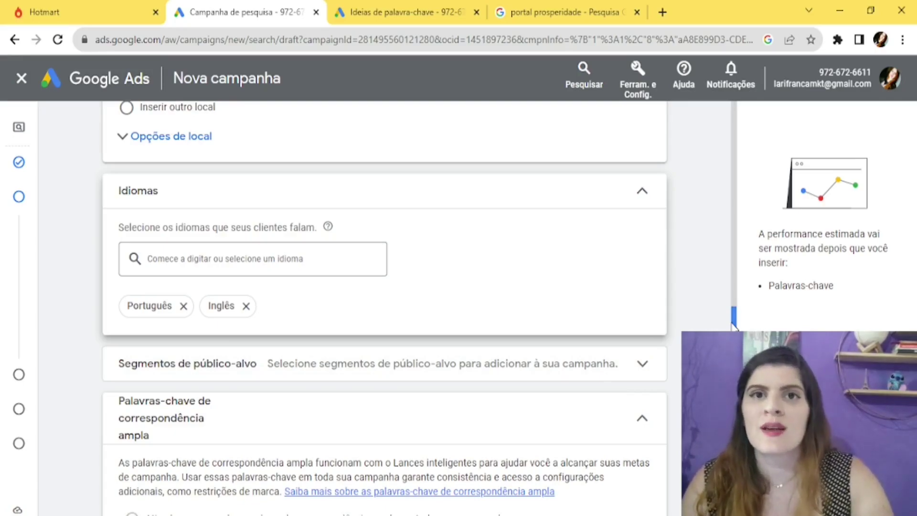
scroll(733, 319, "down", 2)
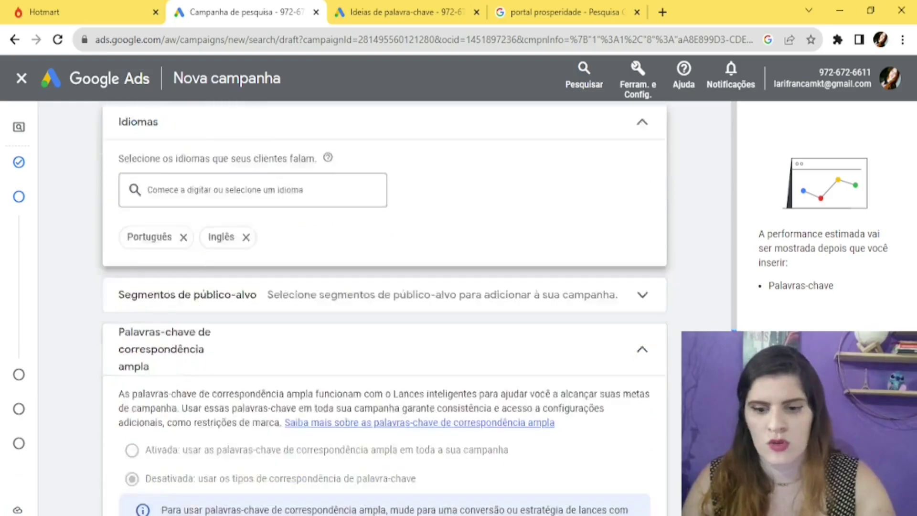
scroll(733, 319, "down", 3)
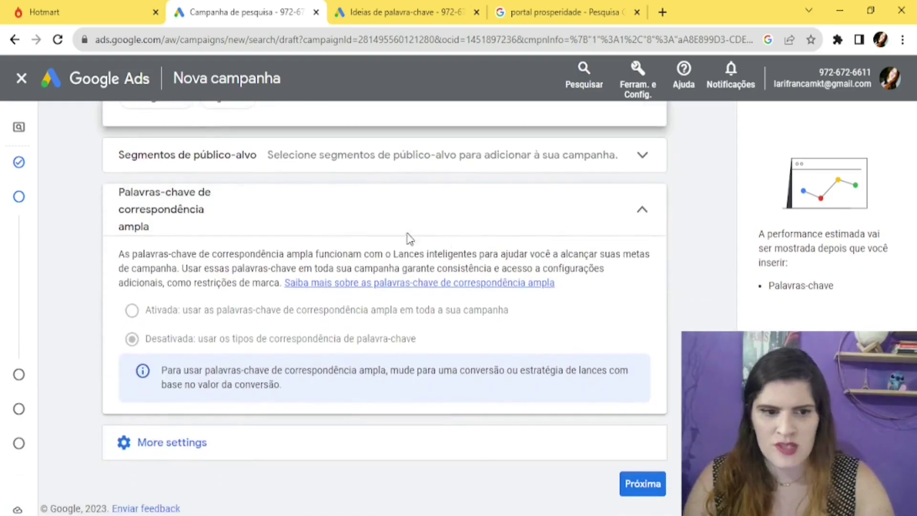
left_click(657, 486)
Step: Name the ad group "Portal Prosperidade"
left_click(189, 209)
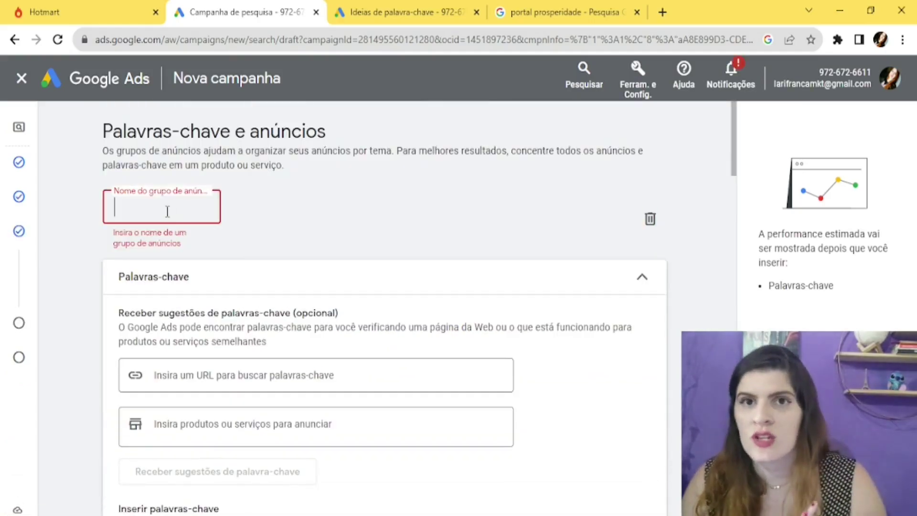
type("rt")
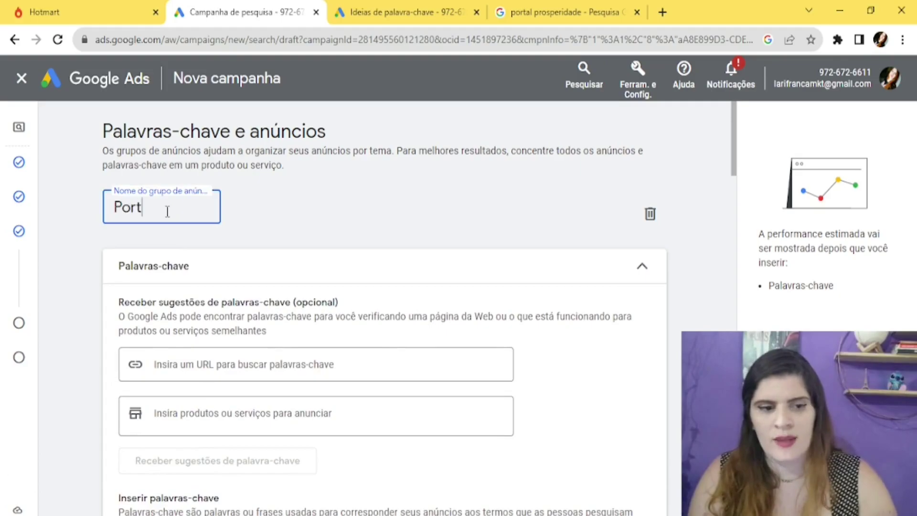
type("al Prosperidade")
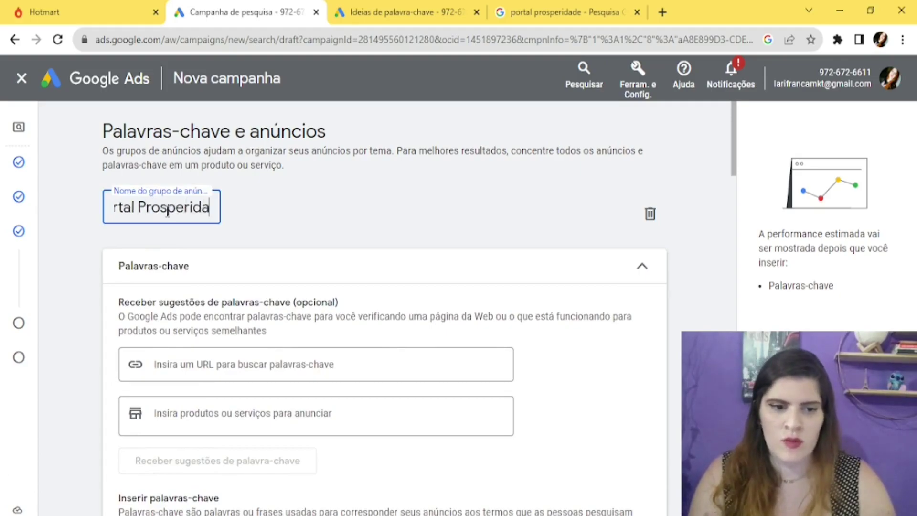
Step: Enter portal prosperidade as the first keyword and enclose it in quotation marks for phrase match
scroll(212, 256, "down", 7)
left_click(212, 257)
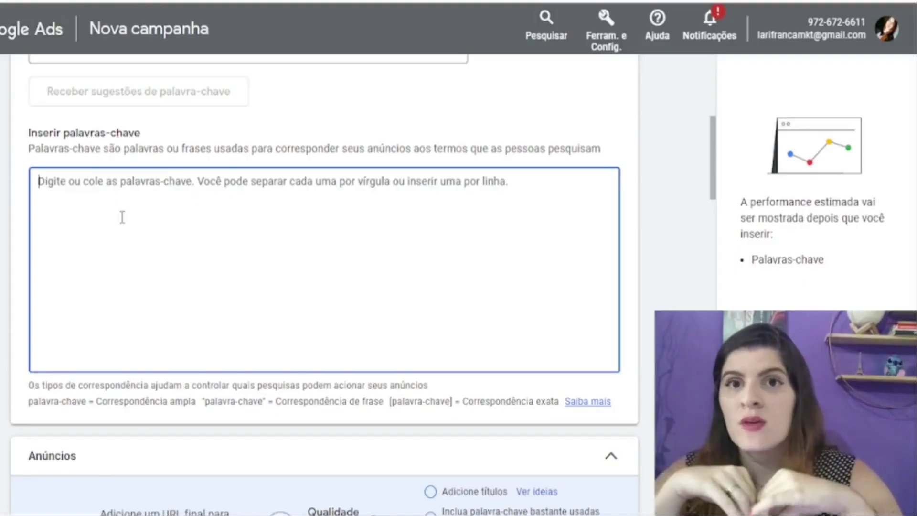
type("portal pros")
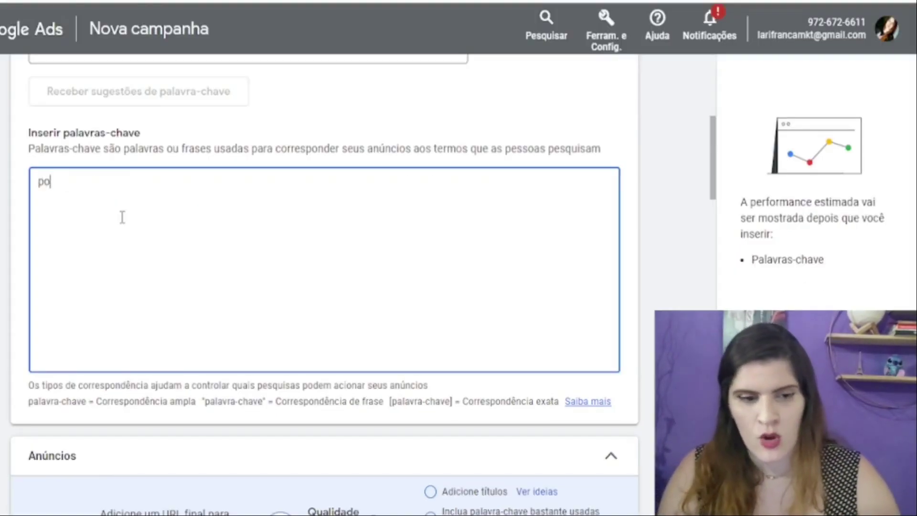
type("peridade")
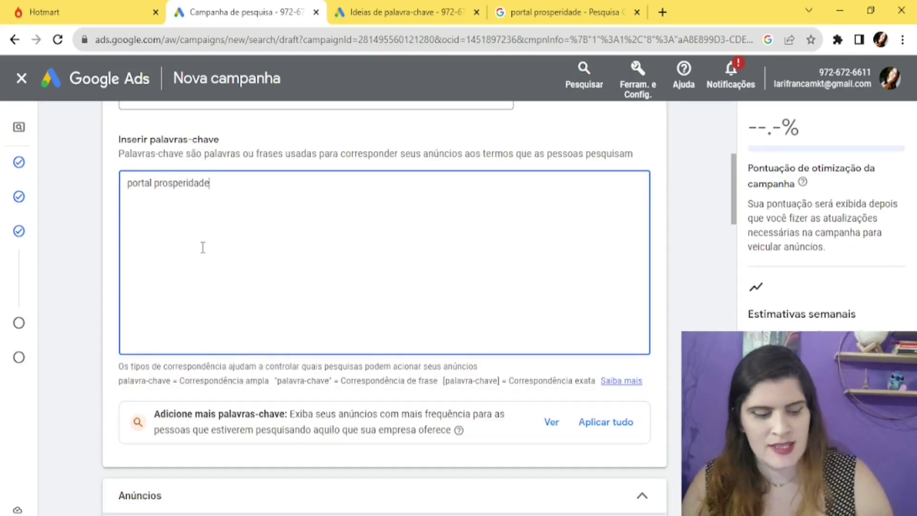
type("\"")
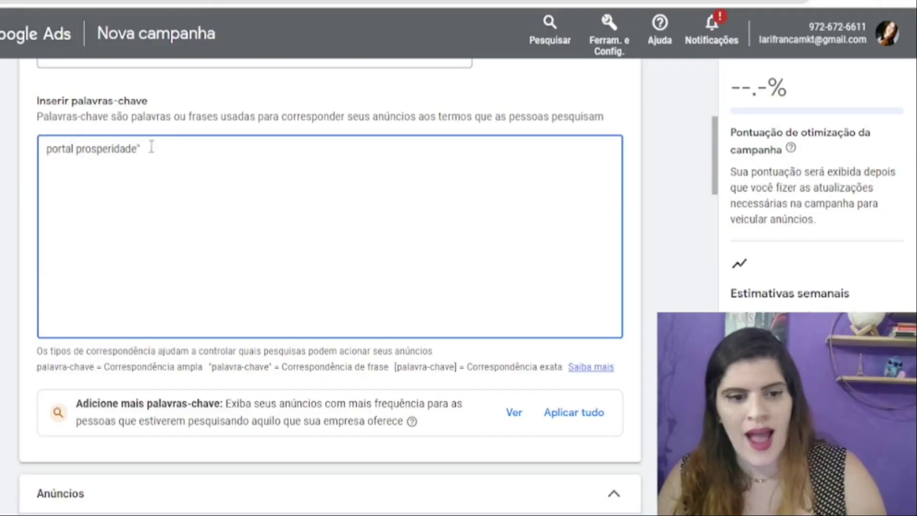
left_click(48, 148)
type("\"")
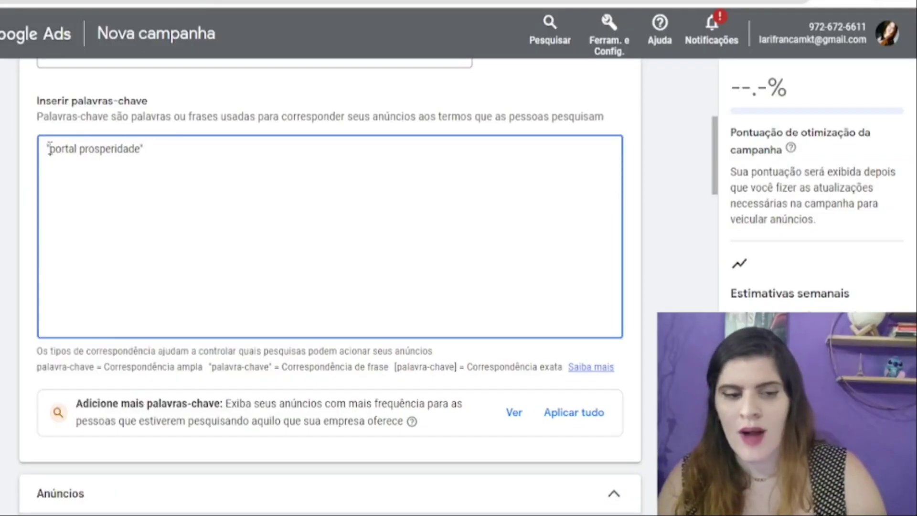
left_click(177, 147)
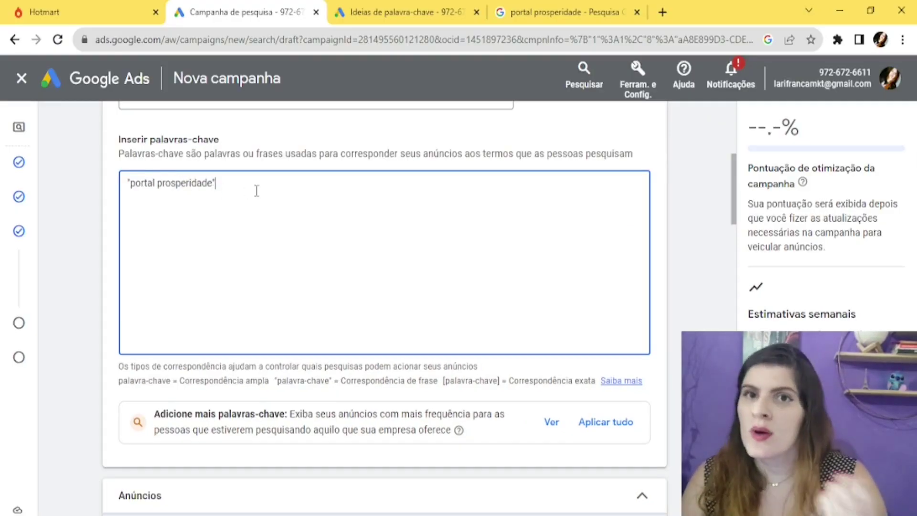
left_click_drag(215, 189, 119, 191)
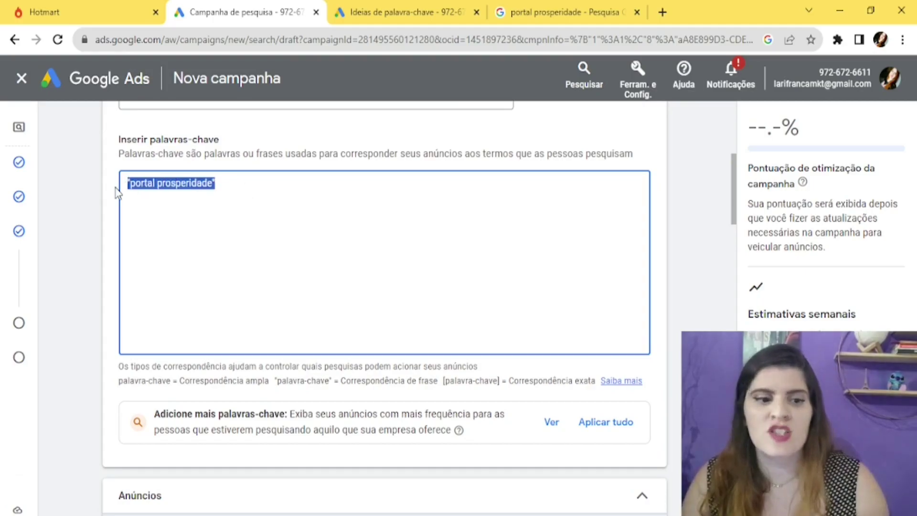
left_click(289, 181)
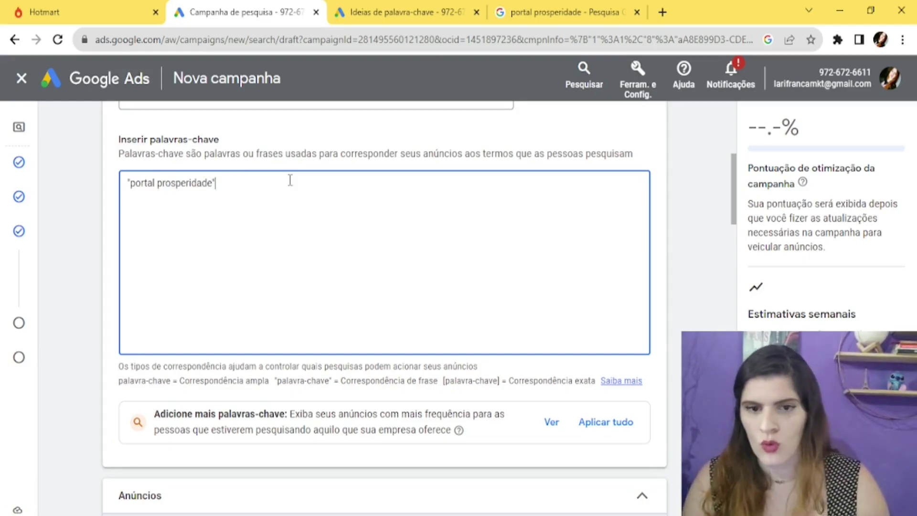
Step: Add the phrase-match keyword "escola portal prosperidade" on a new line of the keyword list
key("Return")
type("\"")
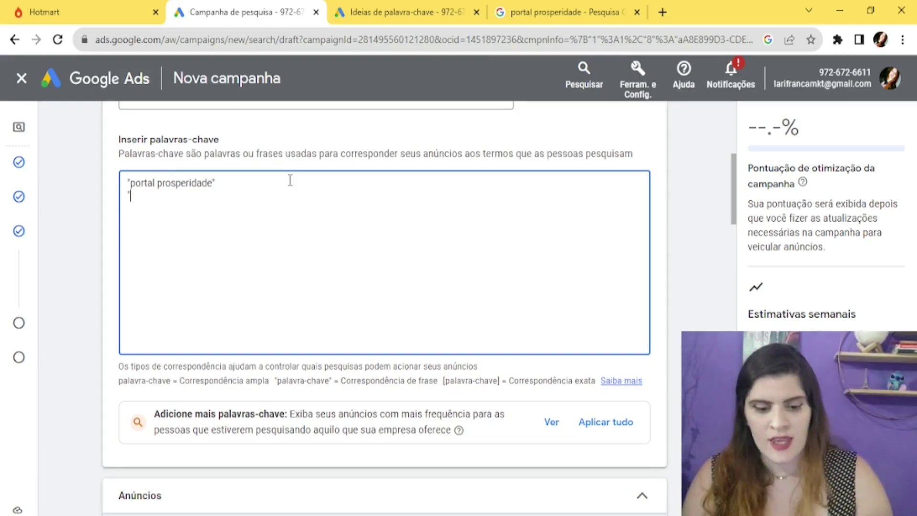
type("escola portal ")
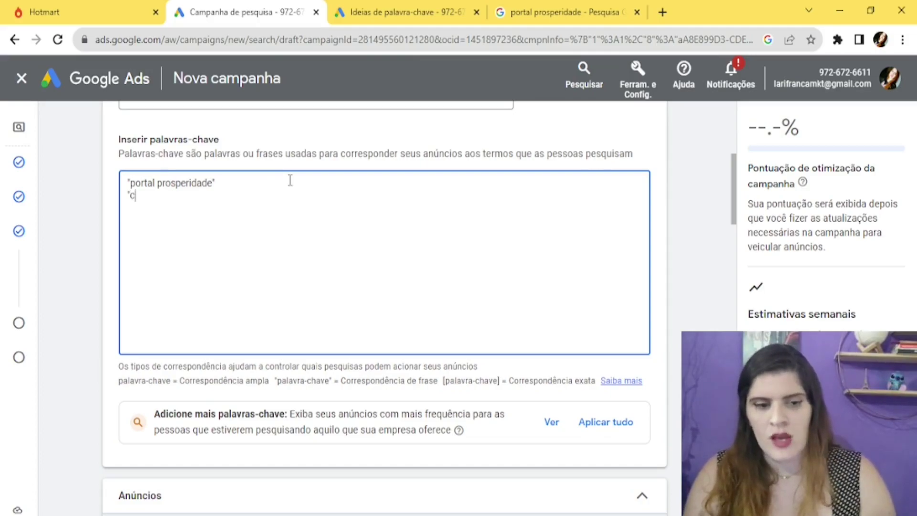
type("pro")
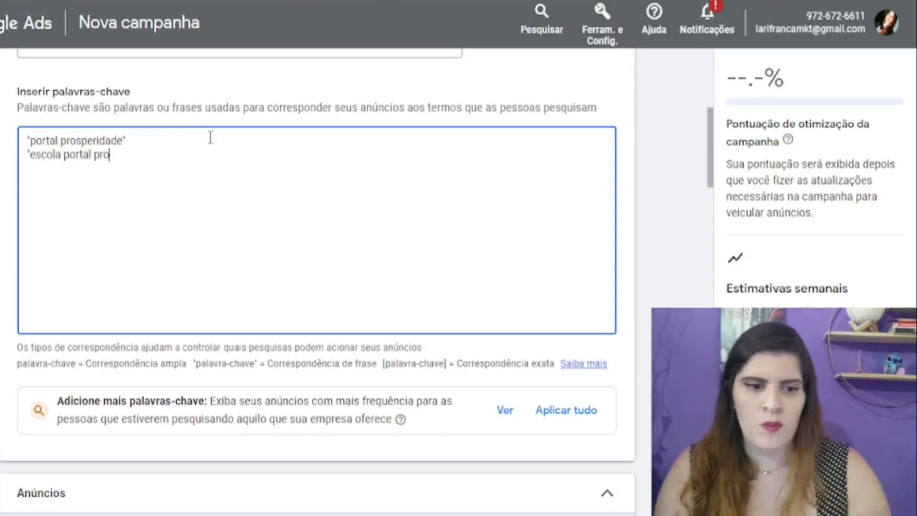
type("speridade\"")
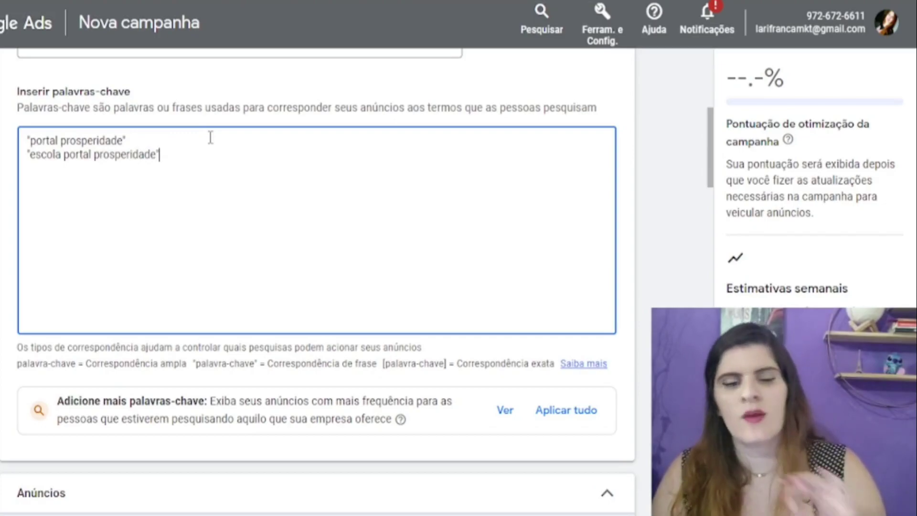
Step: Add the phrase-match keyword "curso portal prosperidade" on the line below the escola keyword
key("Return")
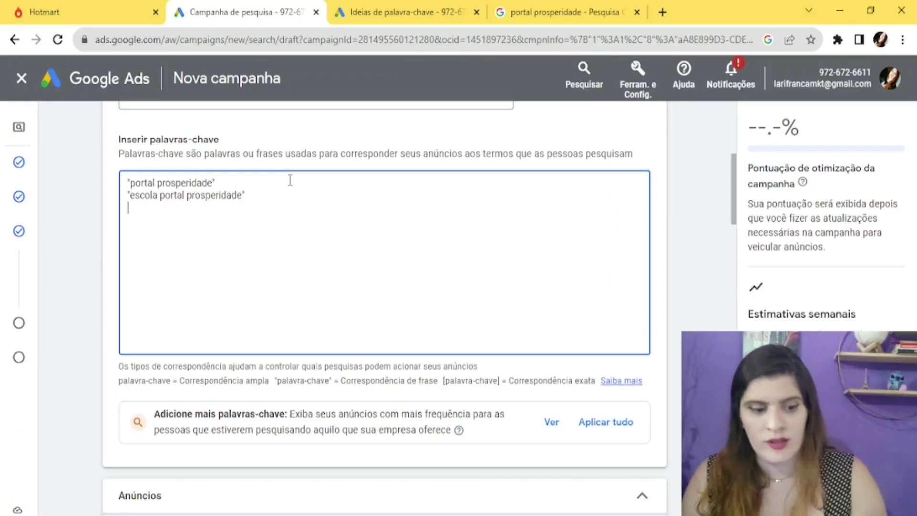
type("\"curso ")
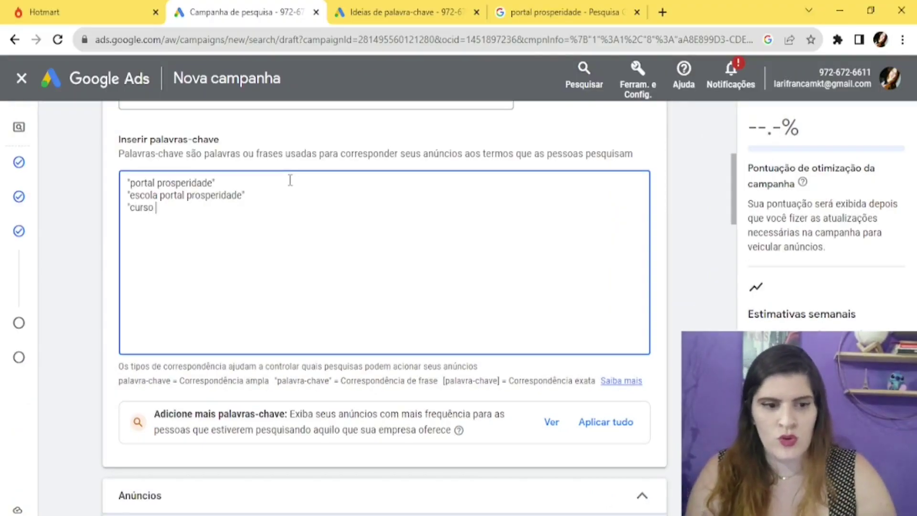
type("portal prosper")
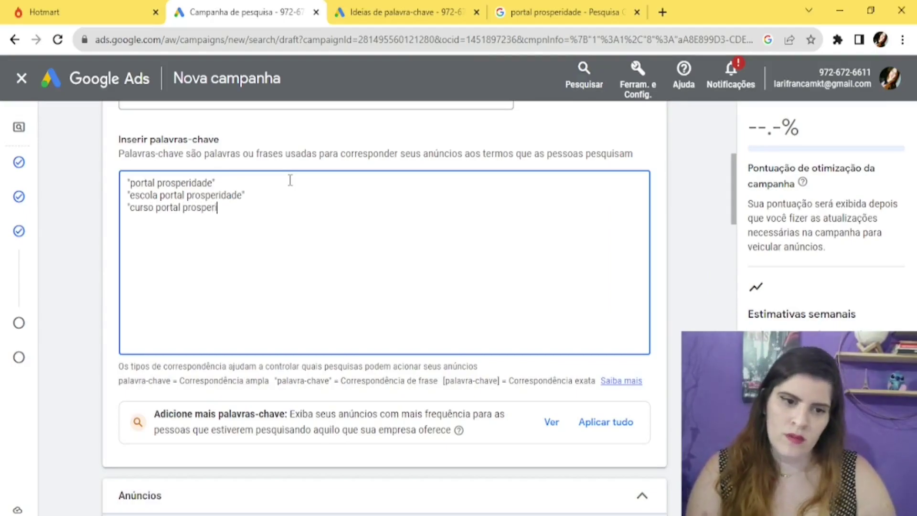
type("idade\"")
key("Return")
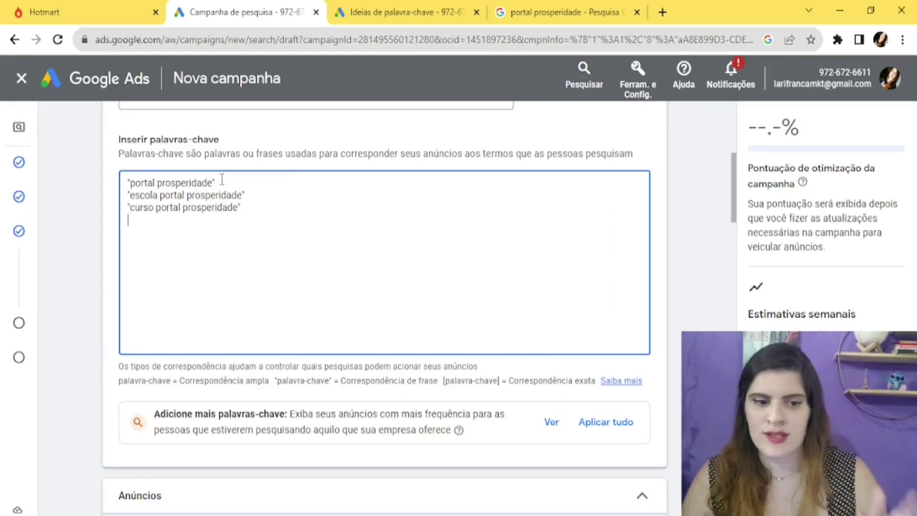
Step: Insert the exact-match keyword [portal prosperidade] directly below the phrase-match "portal prosperidade"
key("Return")
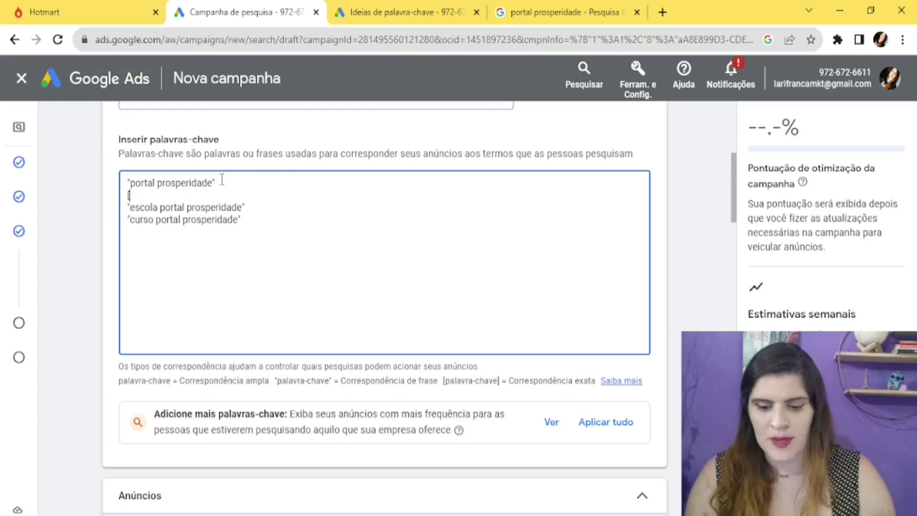
type("[portal p")
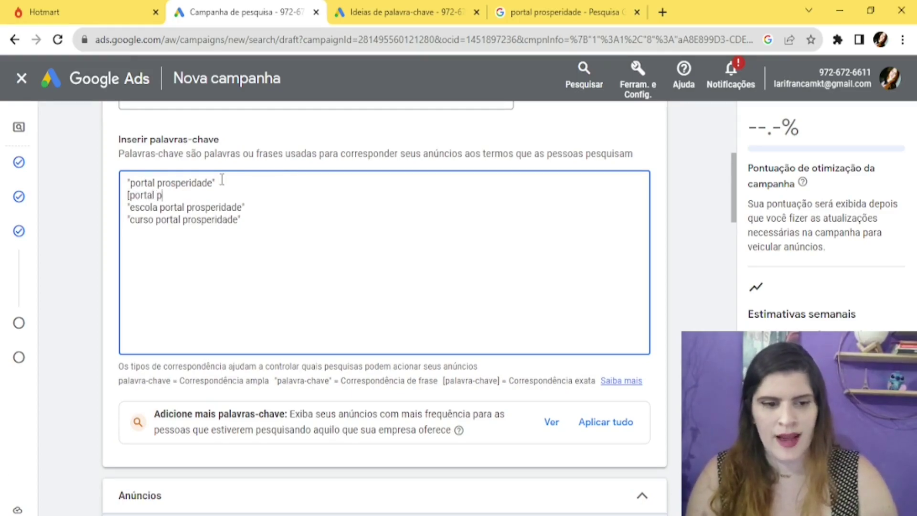
type("rosperidade")
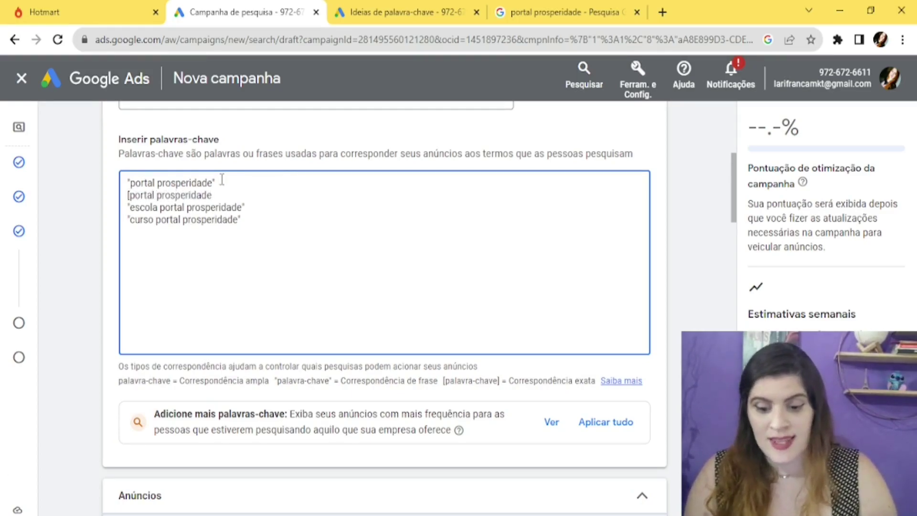
type("]")
left_click_drag(234, 196, 130, 195)
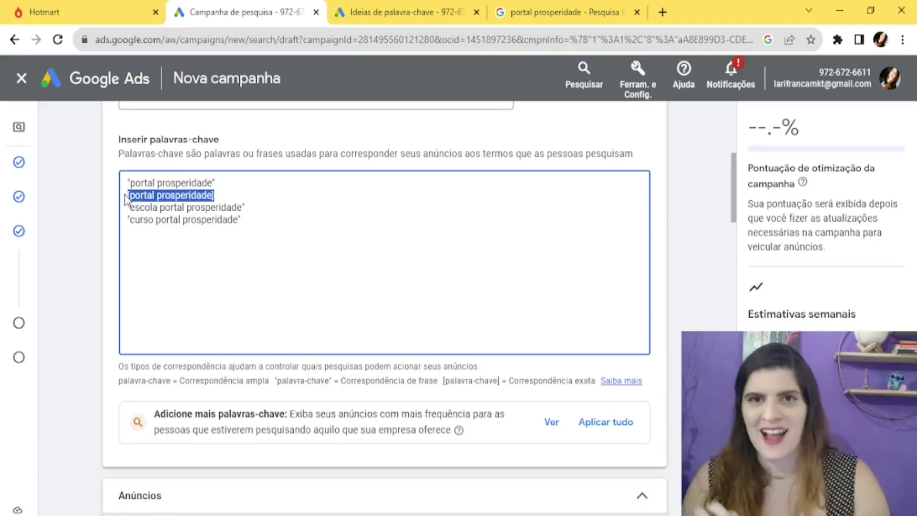
left_click(218, 195)
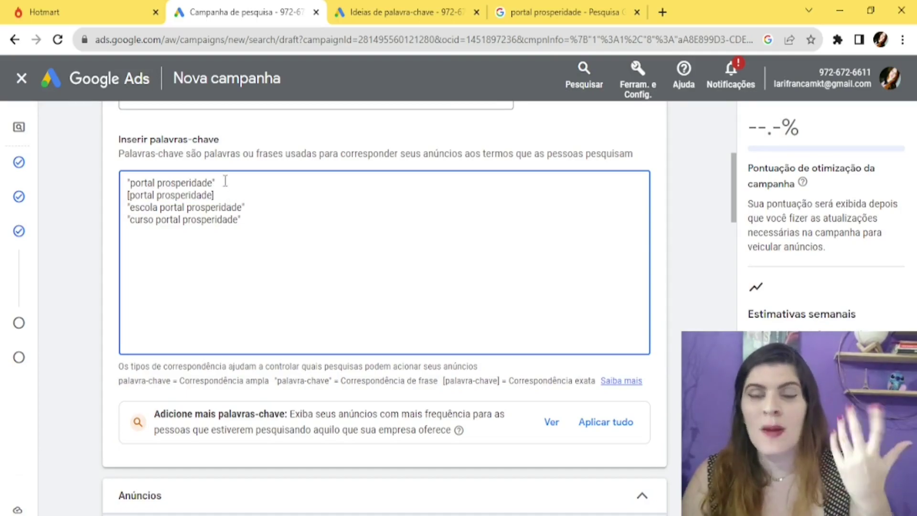
Step: Compare the phrase-match and exact-match versions of portal prosperidade, then highlight the whole keyword list
left_click_drag(225, 180, 108, 186)
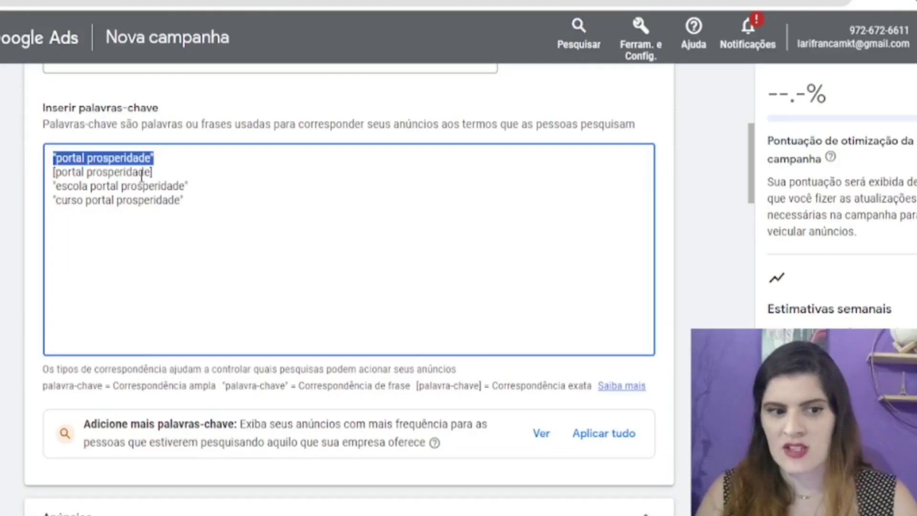
left_click_drag(172, 159, 18, 143)
left_click_drag(178, 173, 29, 180)
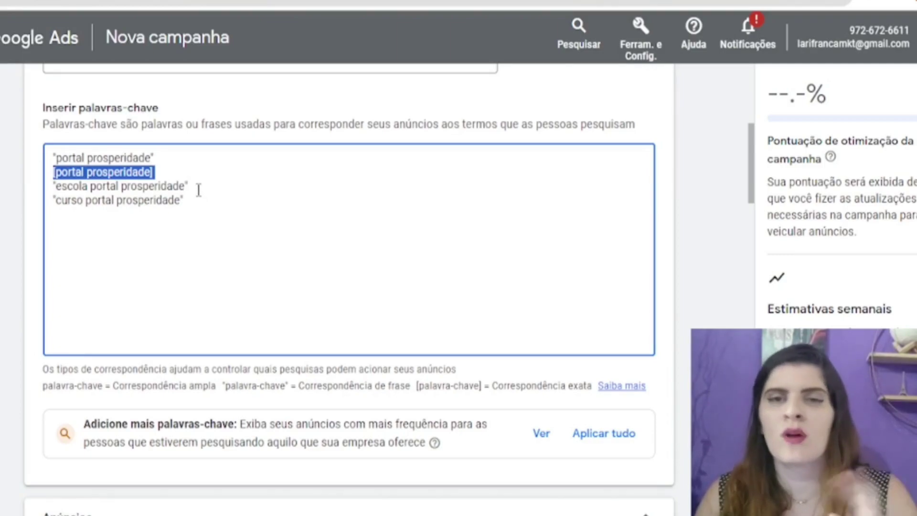
key("Left")
key("Left")
key("shift+Left")
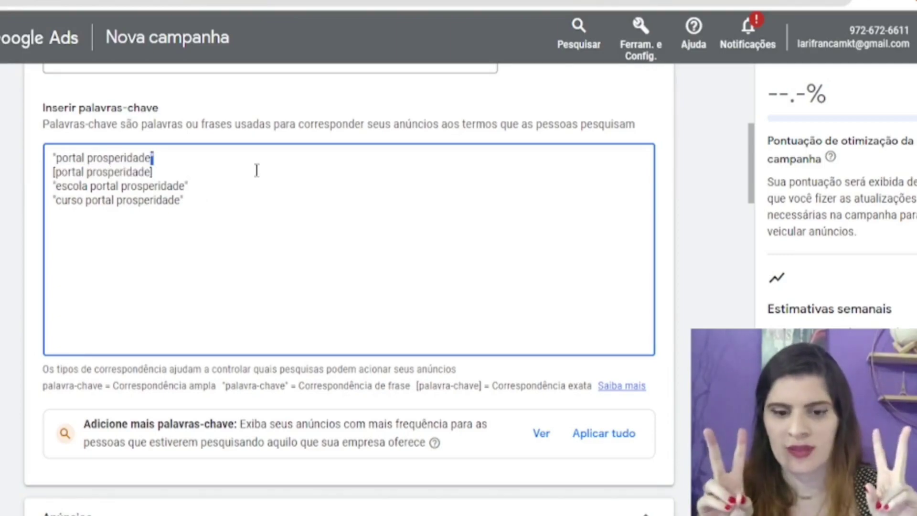
left_click(190, 176)
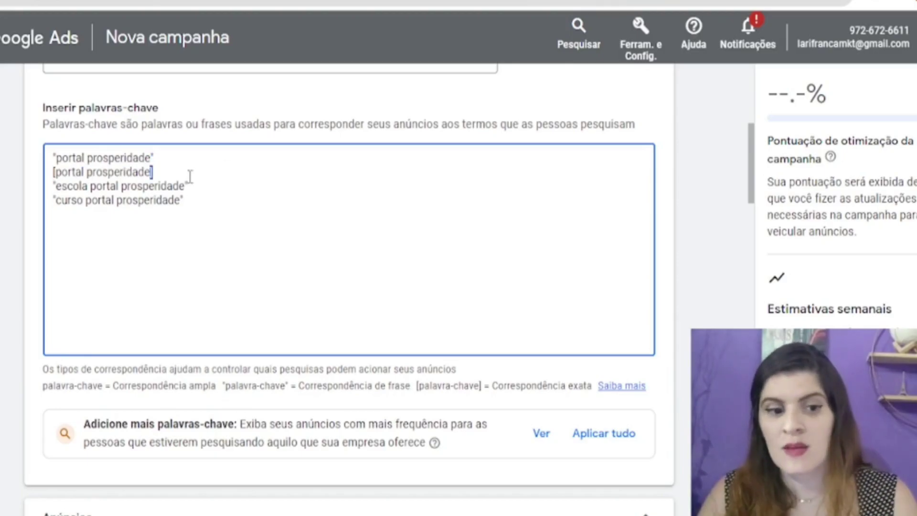
key("ctrl+a")
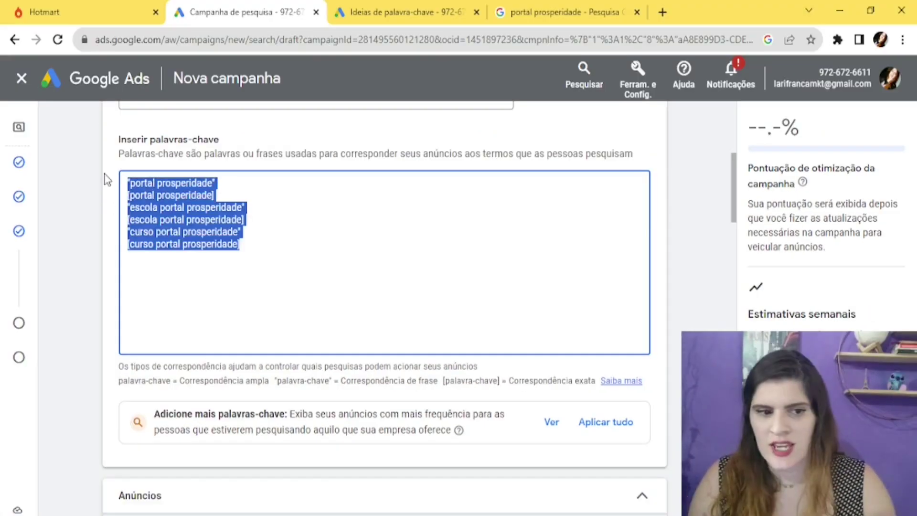
Step: Add the broad-match keyword portal prosperidade on a new line below [curso portal prosperidade]
left_click(201, 195)
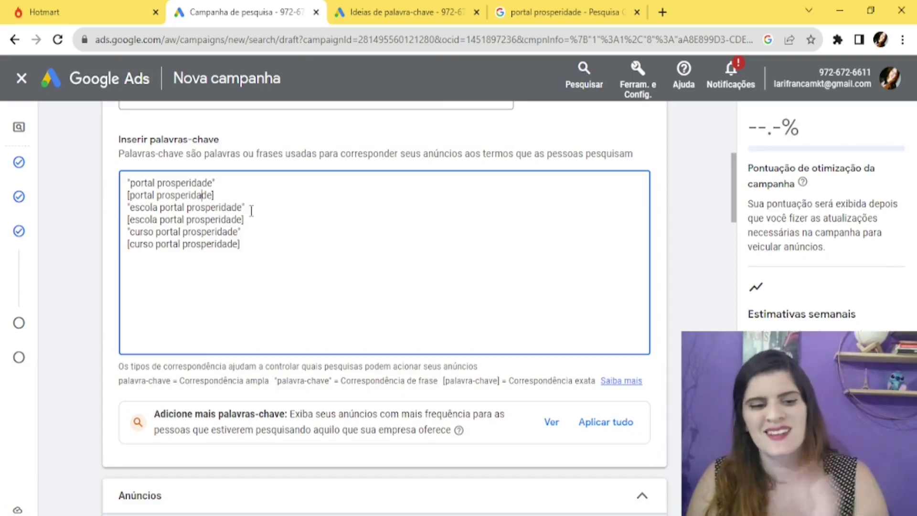
left_click(251, 244)
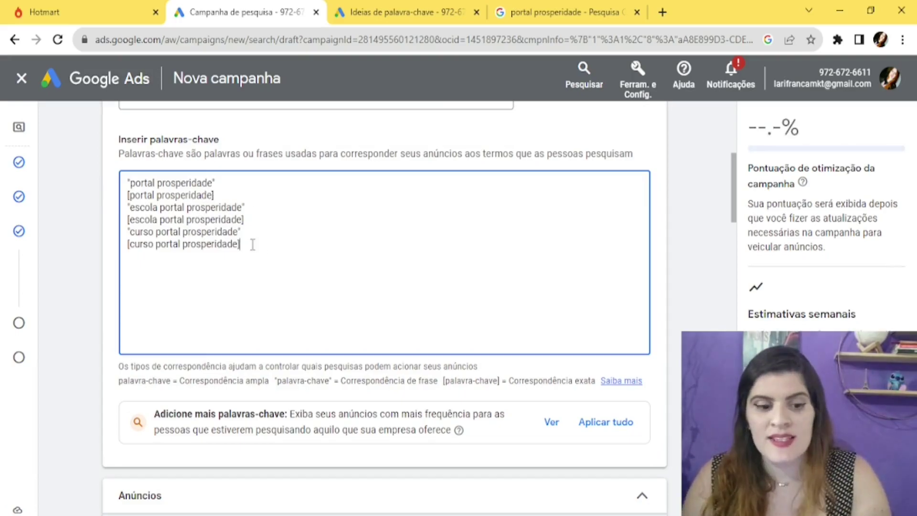
left_click_drag(271, 379, 184, 378)
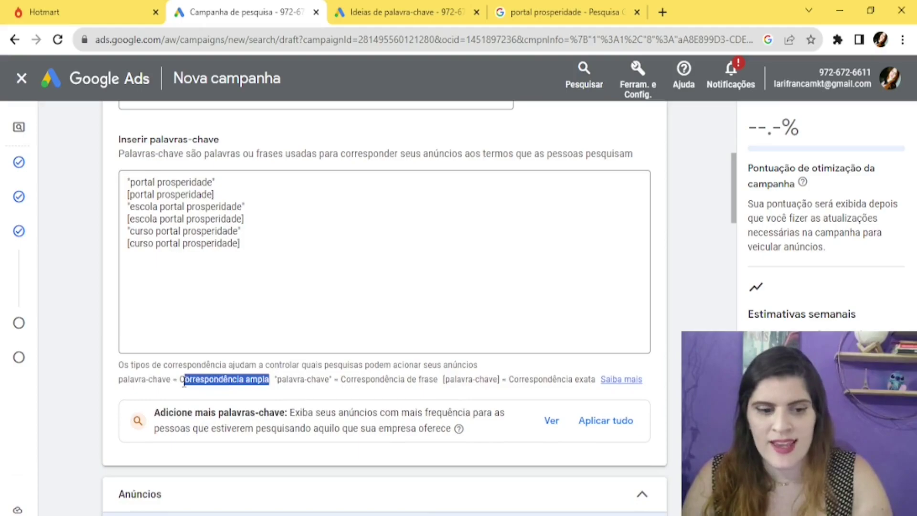
left_click(259, 242)
key("Return")
type("portap")
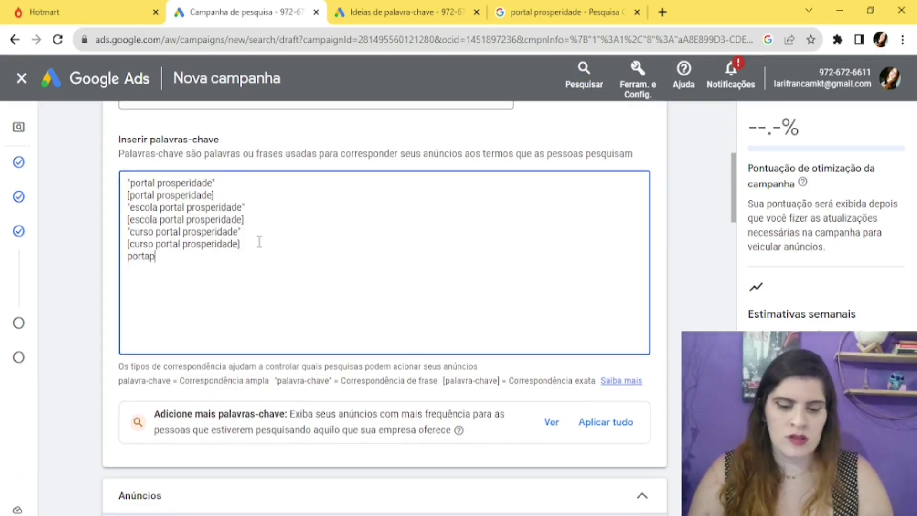
key("BackSpace")
type("l prosperidade")
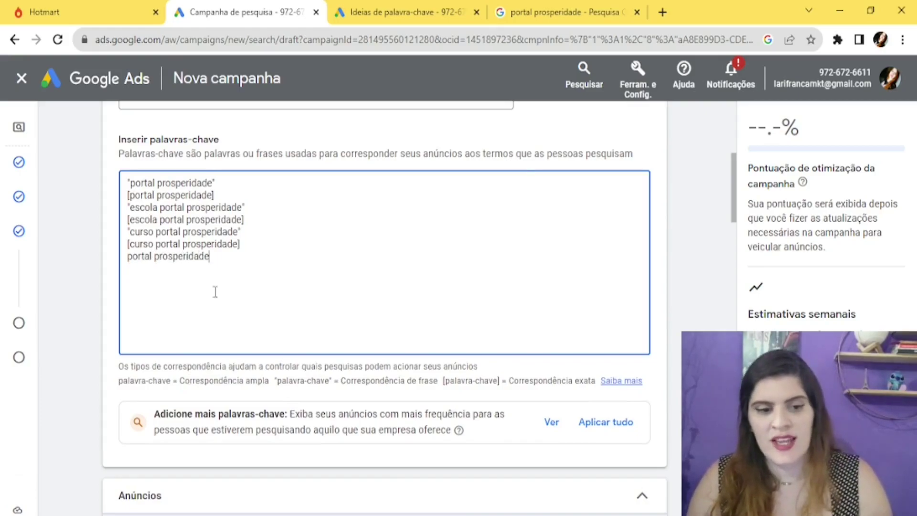
Step: Delete the broad-match keyword portal prosperidade from the end of the keyword list
left_click_drag(211, 258, 121, 262)
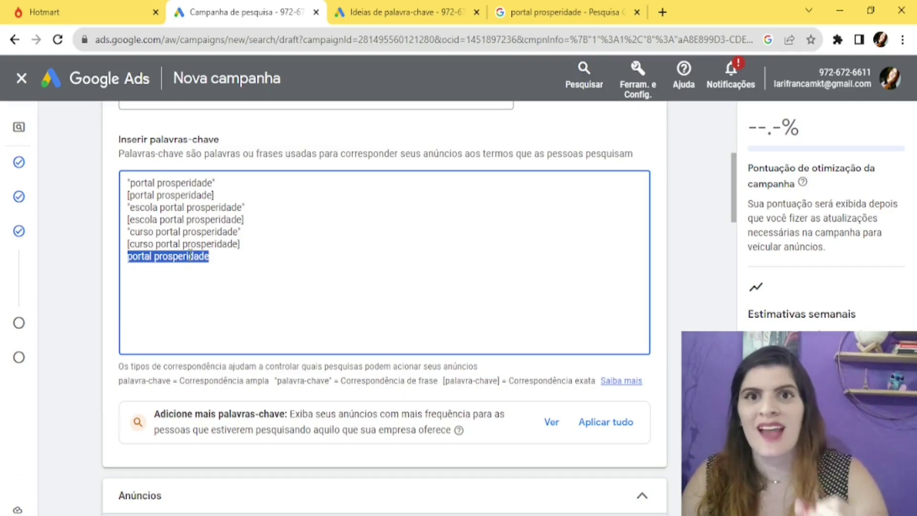
left_click(225, 261)
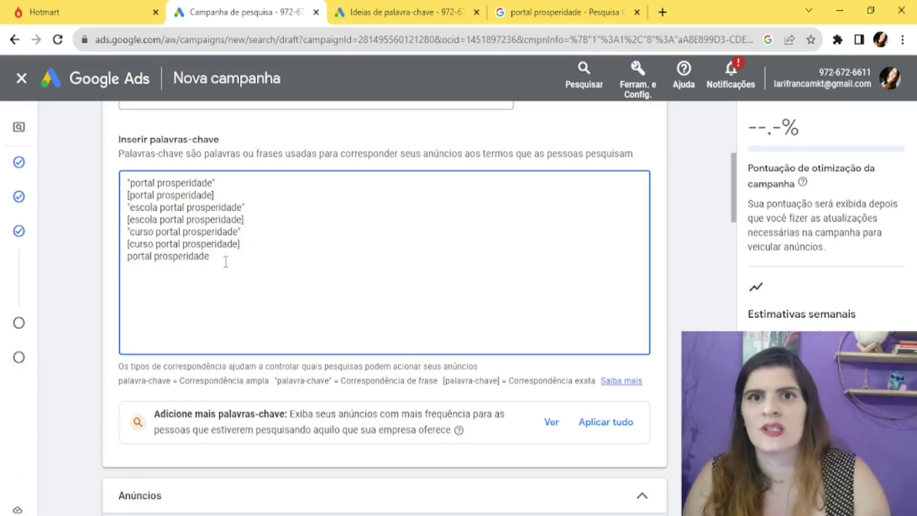
left_click_drag(225, 262, 123, 263)
key("BackSpace")
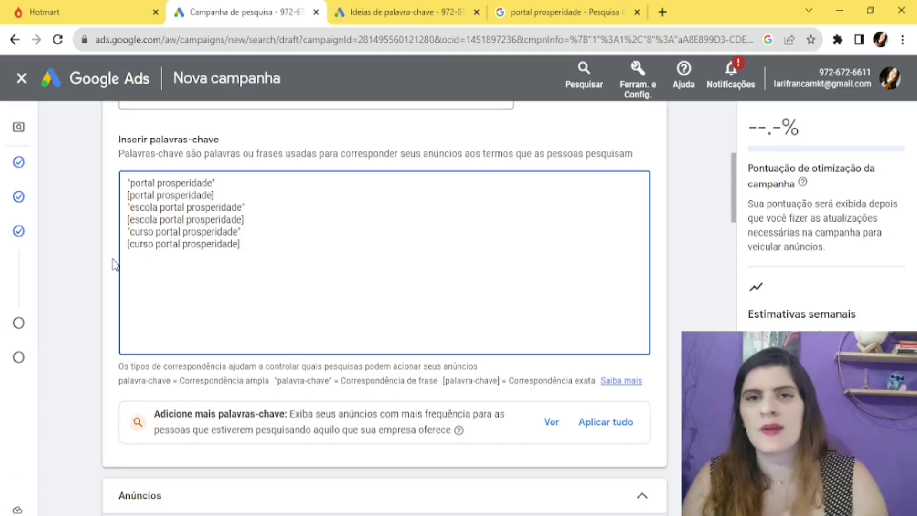
left_click_drag(251, 244, 110, 186)
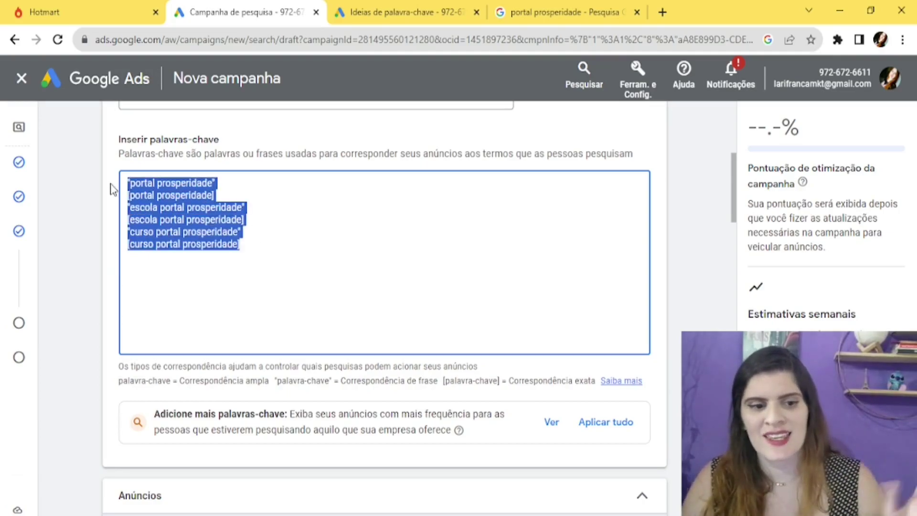
left_click(212, 197)
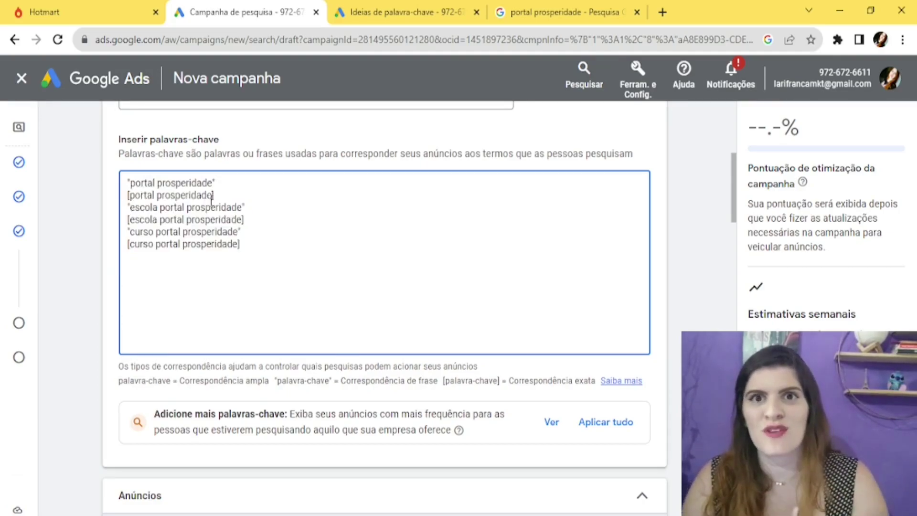
left_click_drag(246, 253, 115, 190)
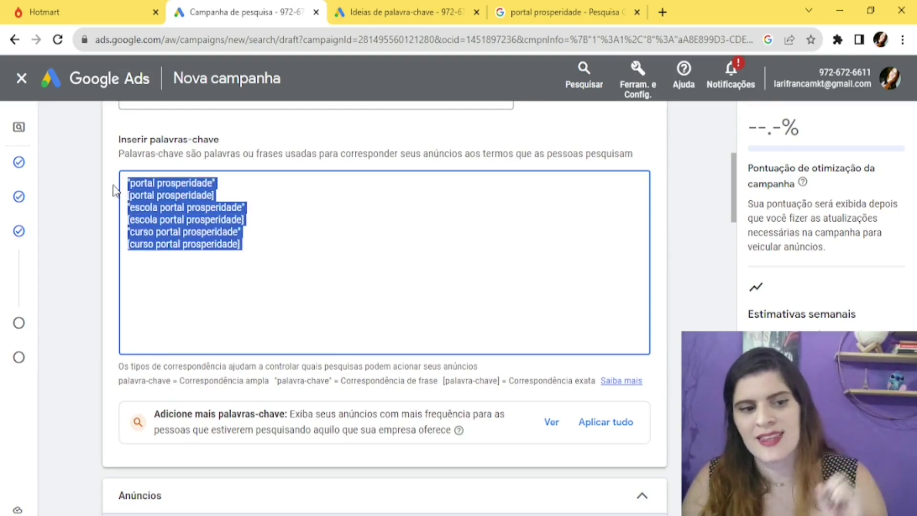
left_click(292, 218)
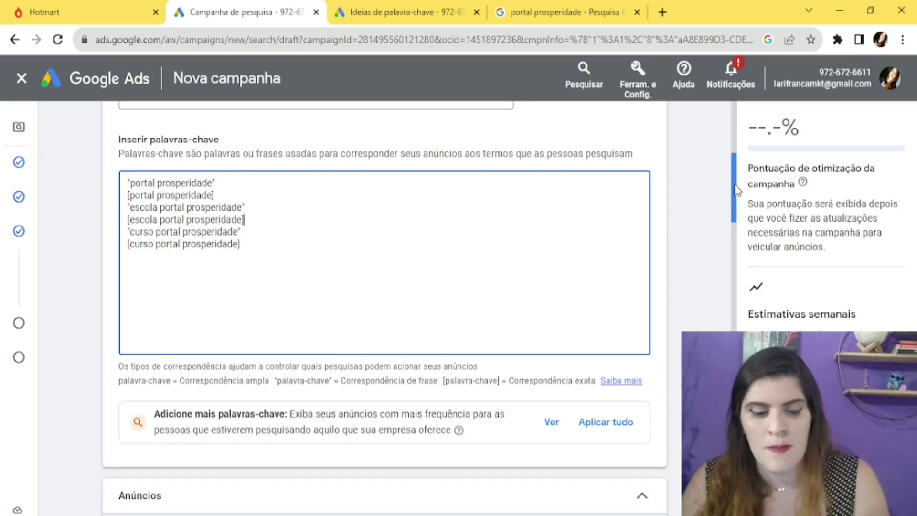
Step: Go to the ad's final URL field, then switch to Hotmart and open the Portal Prosperidade sales page
left_click_drag(737, 190, 740, 260)
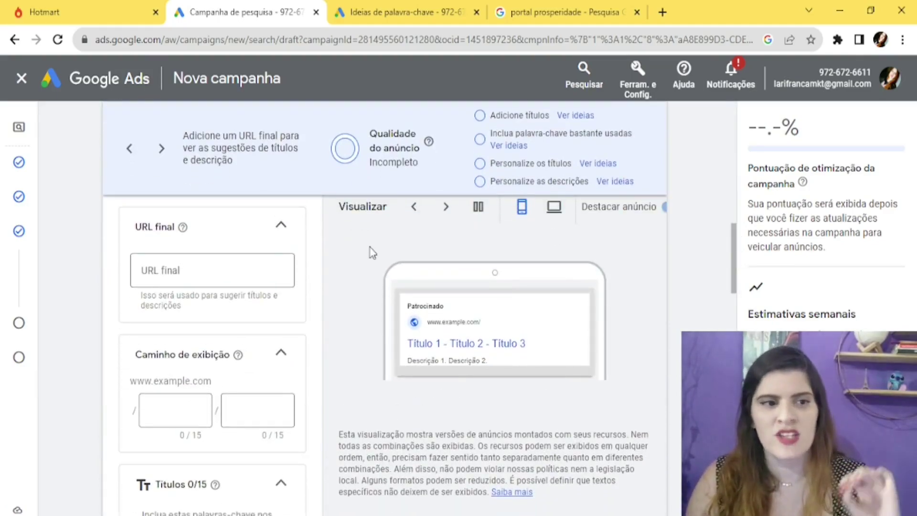
left_click(238, 271)
left_click(88, 12)
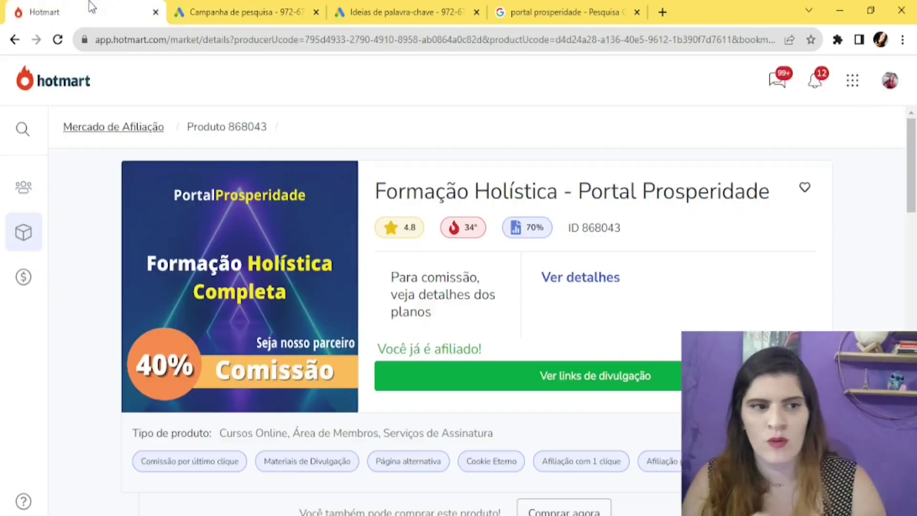
scroll(458, 287, "down", 10)
left_click(647, 363)
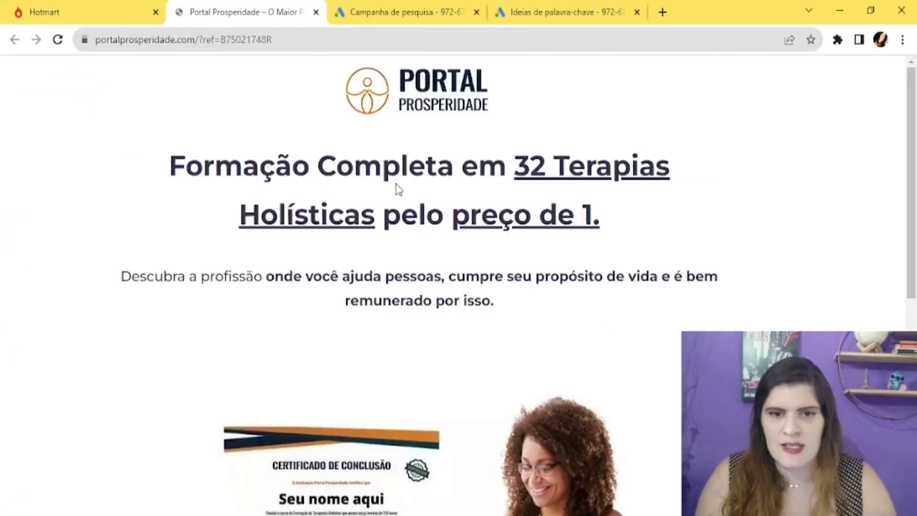
Step: Copy the sales page's affiliate address and enter it as the ad's final URL in Google Ads
left_click(252, 40)
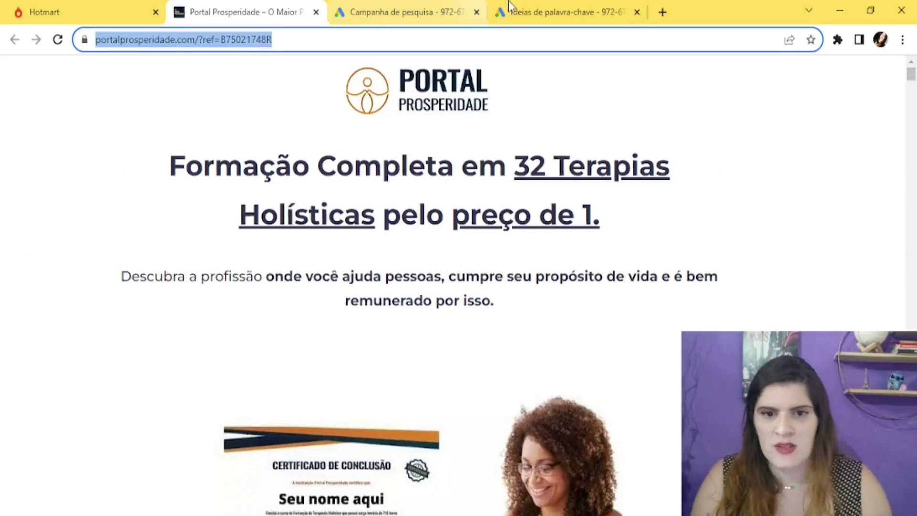
left_click(406, 12)
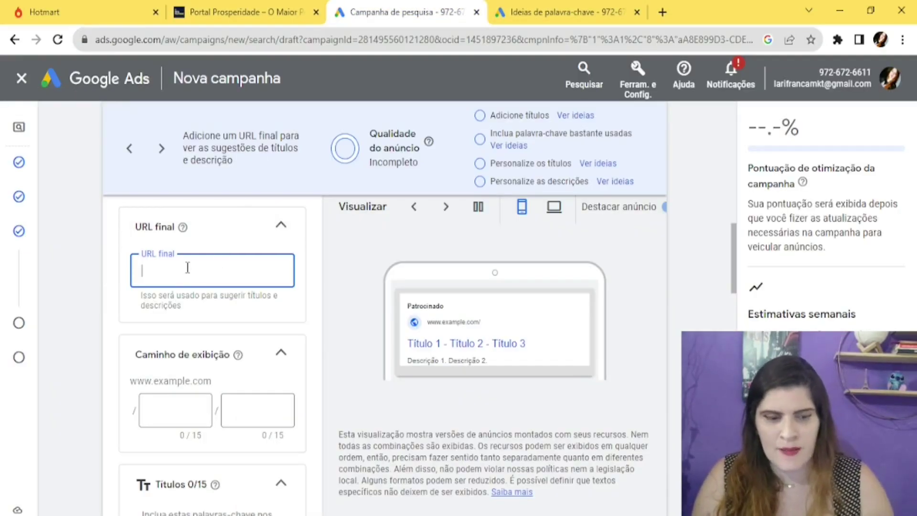
key("ctrl+v")
left_click(74, 326)
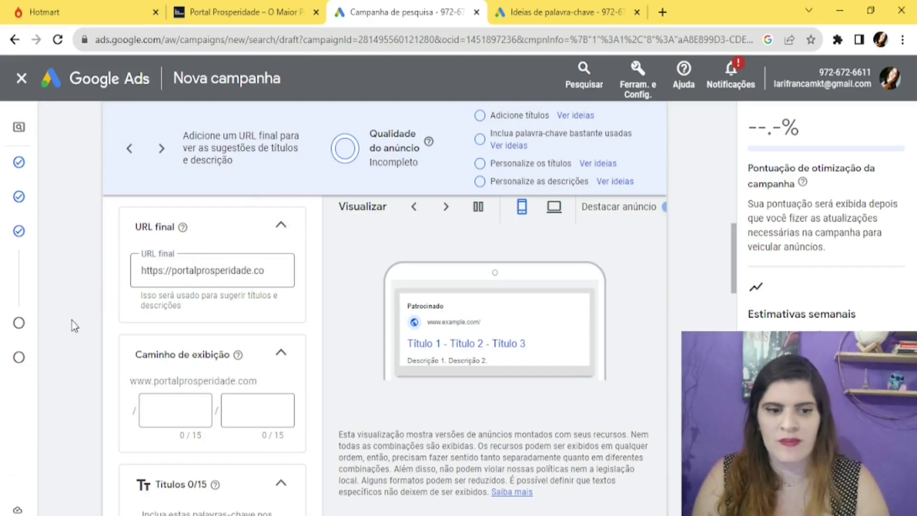
Step: Fill in the ad's display path with oferta-especial in the first part and inscre in the second part
left_click(172, 406)
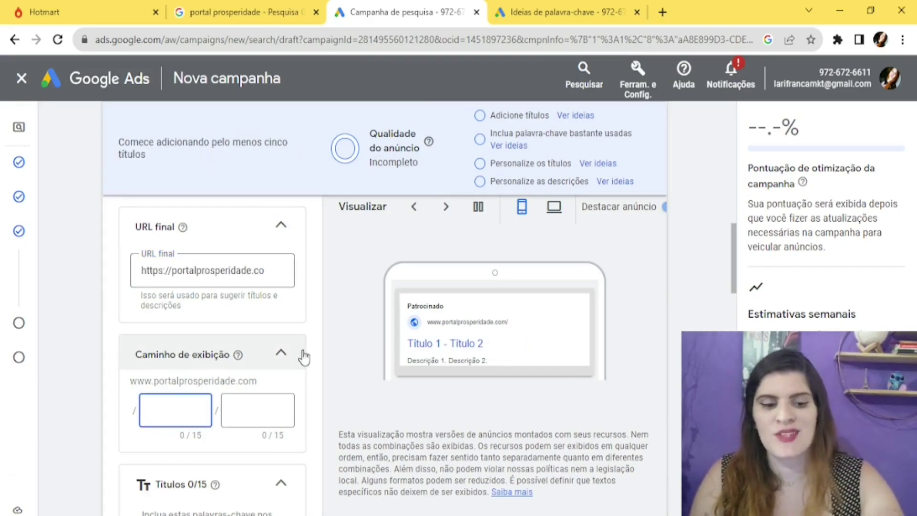
left_click(210, 7)
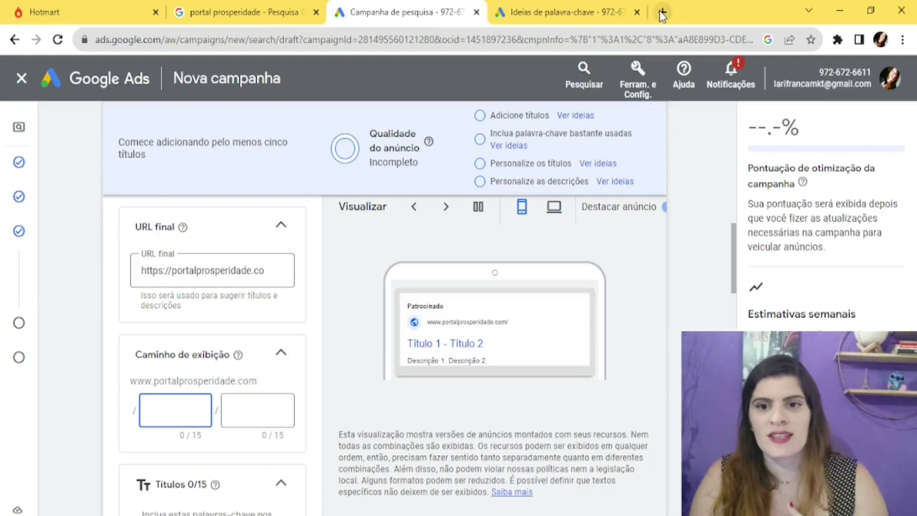
type("oferta")
type("-especial")
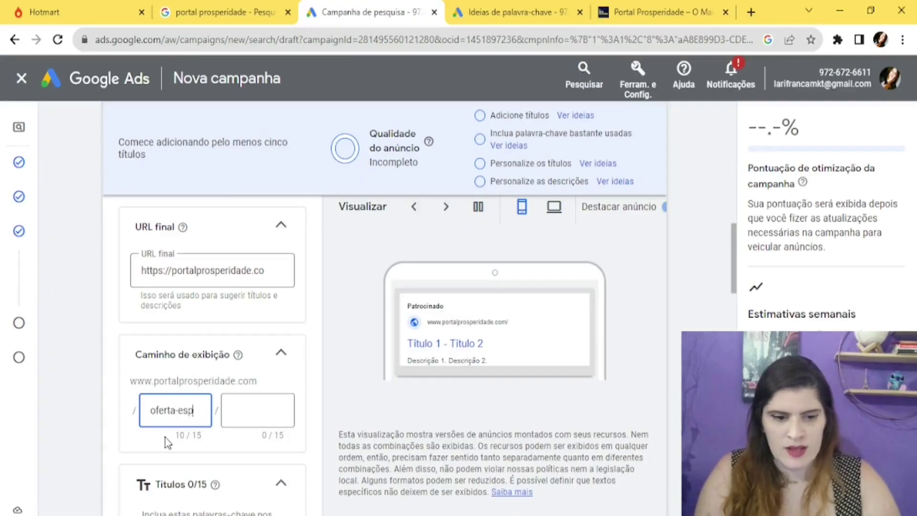
left_click(264, 407)
type("inscre")
Step: Enter Curso Portal Prosperidade as the ad's first title and pin it to show only in position 1
scroll(248, 415, "down", 8)
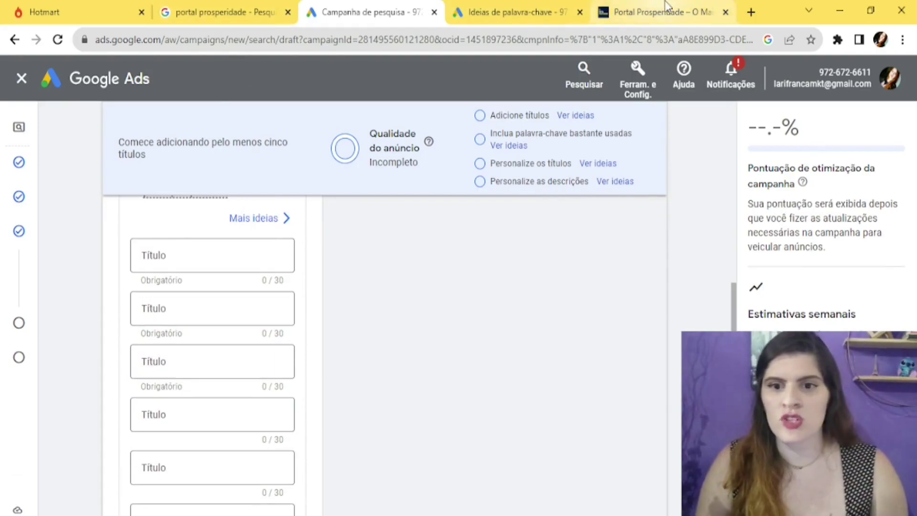
left_click(248, 5)
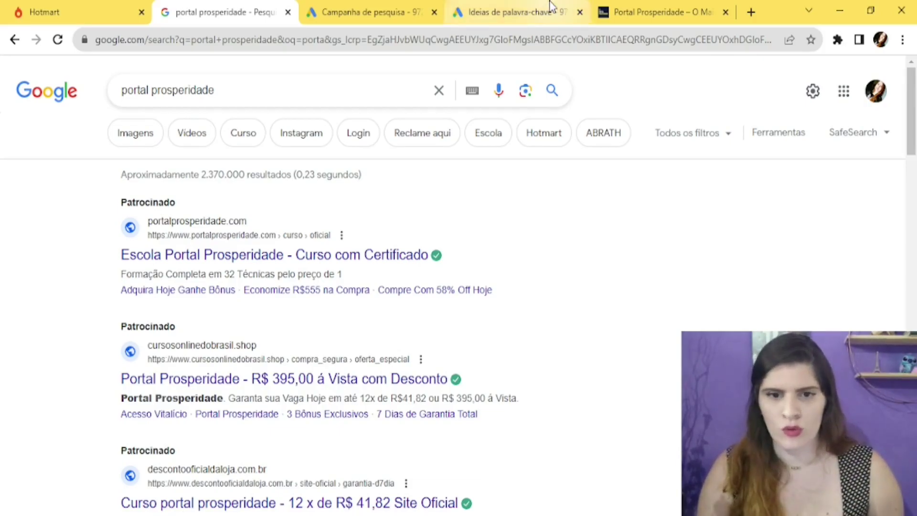
left_click(368, 11)
left_click(206, 255)
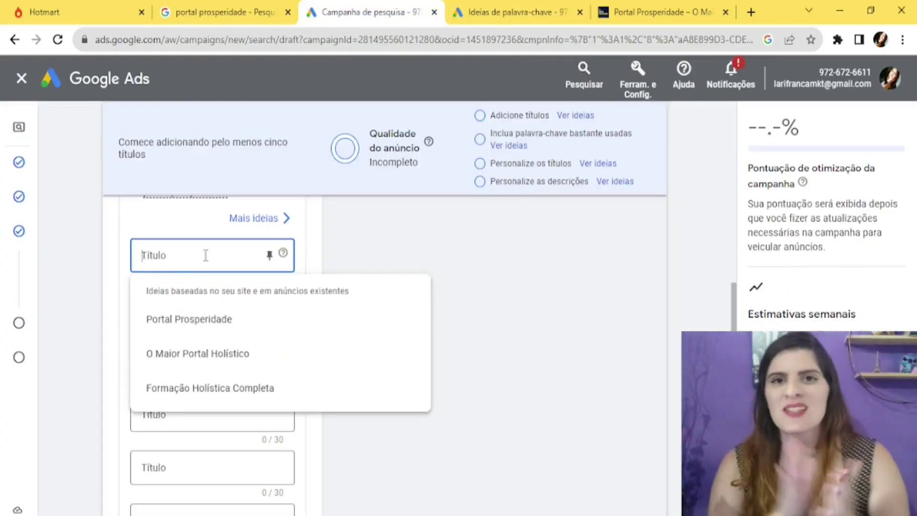
type("Curso")
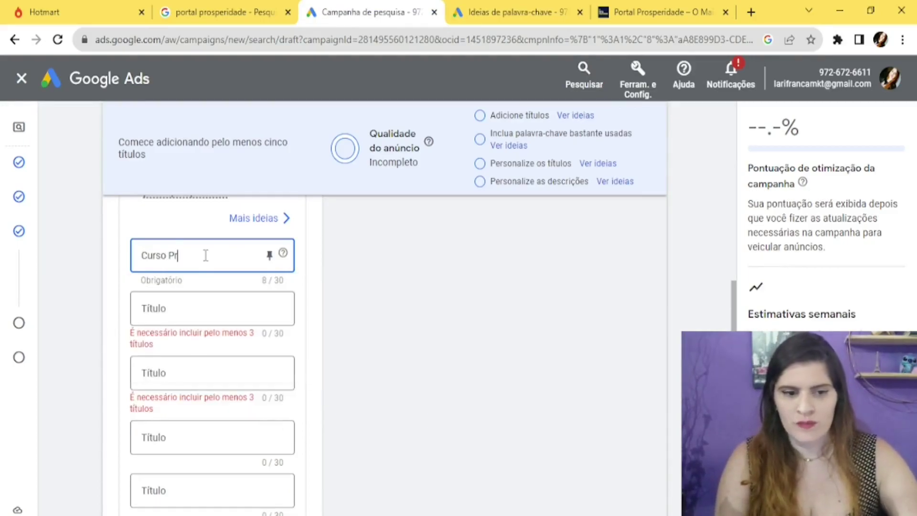
type(" Portal P")
type("ro")
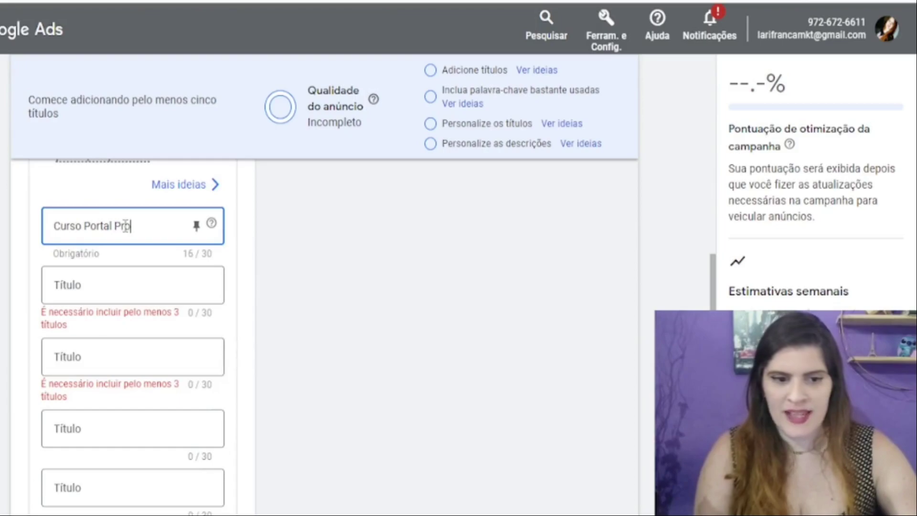
type("speridade")
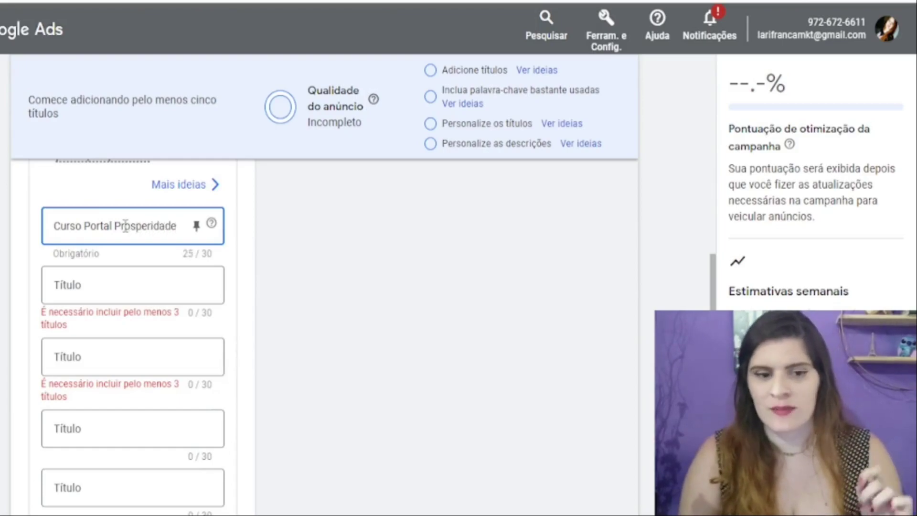
left_click(196, 225)
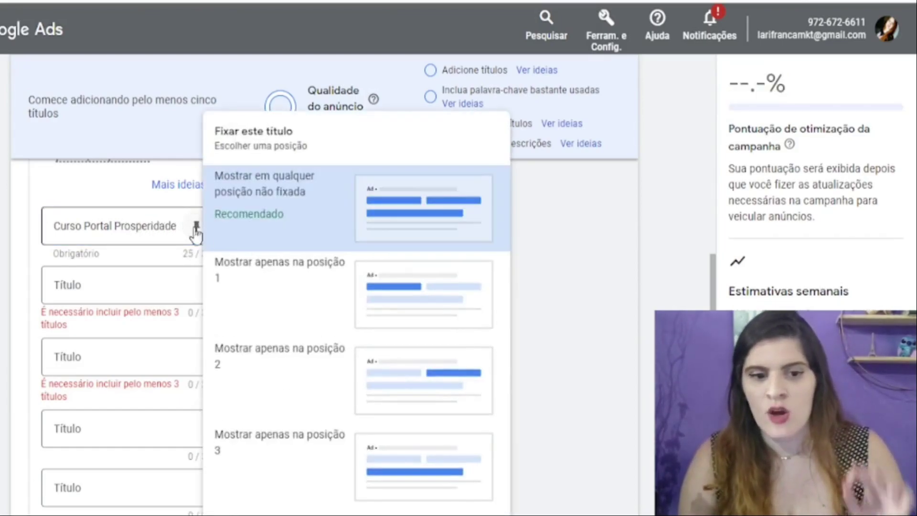
left_click(253, 291)
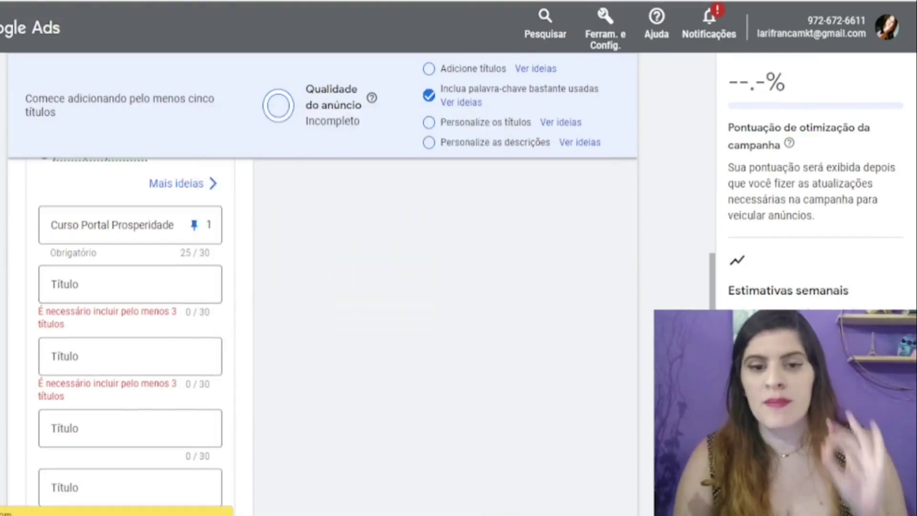
Step: Check how the sponsored Google results for portal prosperidade word their titles, and return to the campaign's title fields
left_click(191, 10)
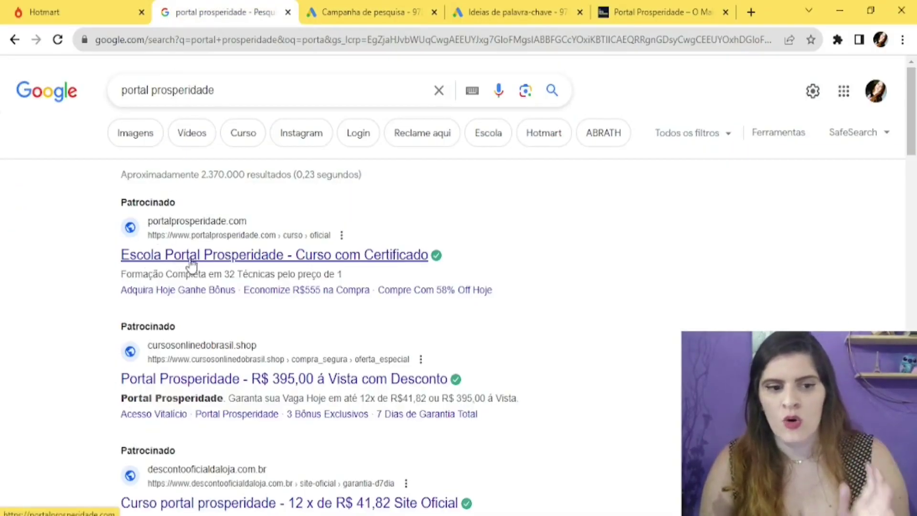
key("ctrl+Tab")
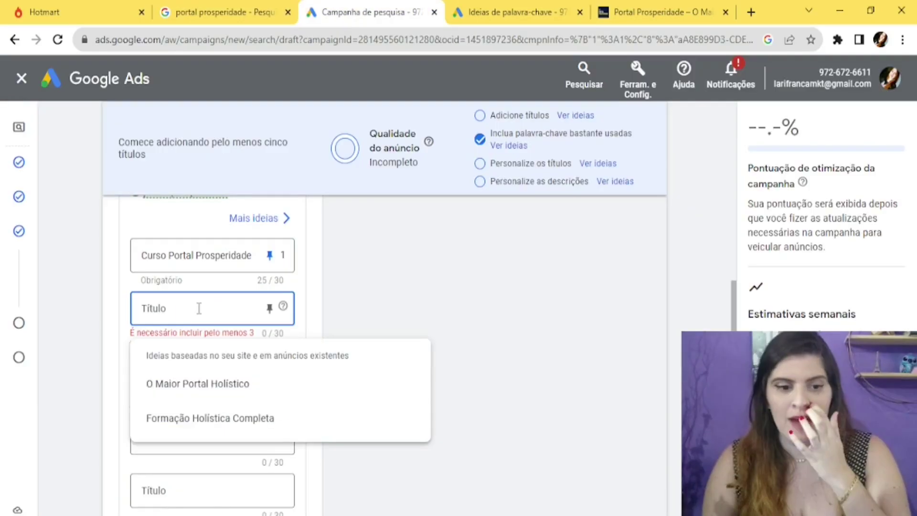
left_click(393, 289)
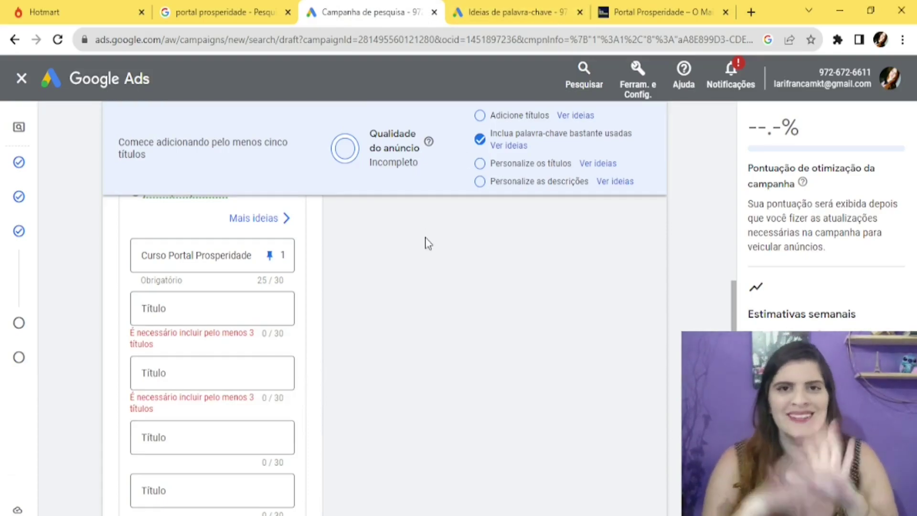
Step: Look up the installment price of the Formação Holística Completa offer on the sales page and highlight the amount
left_click(683, 8)
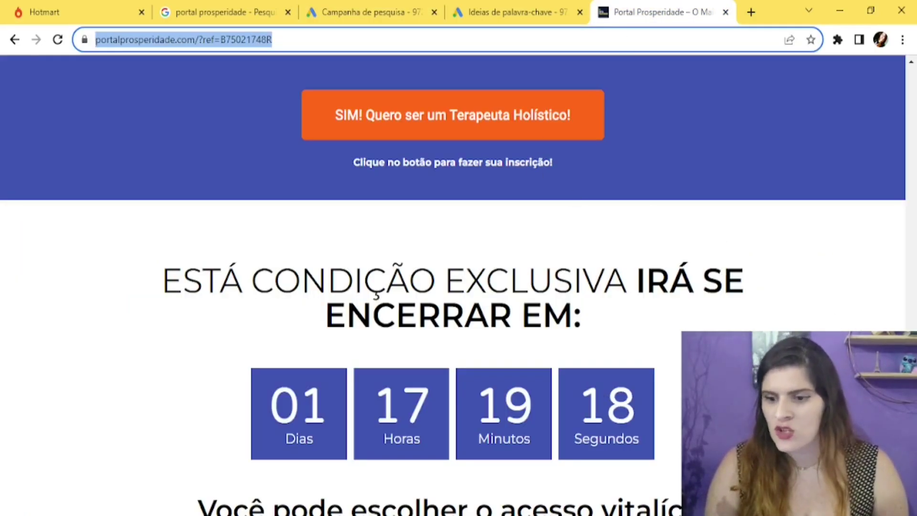
left_click(466, 291)
scroll(466, 291, "down", 10)
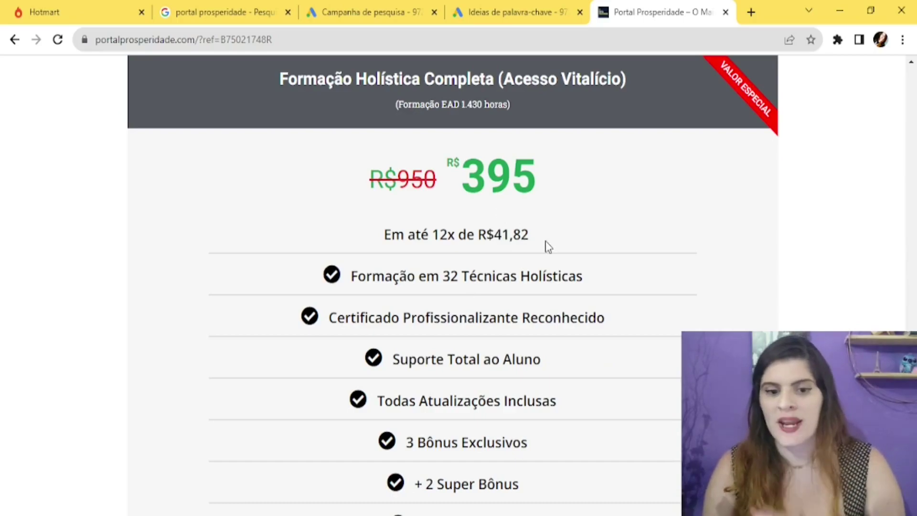
left_click_drag(548, 246, 492, 236)
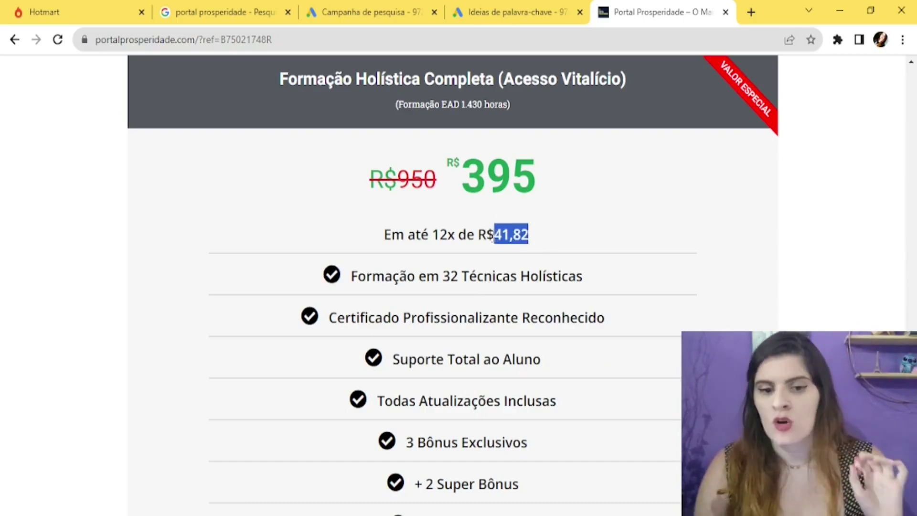
Step: Copy the installment line Em até 12x de R$41,82 from the sales page and paste it as the ad's second title
left_click(415, 251)
triple_click(388, 239)
key("ctrl+c")
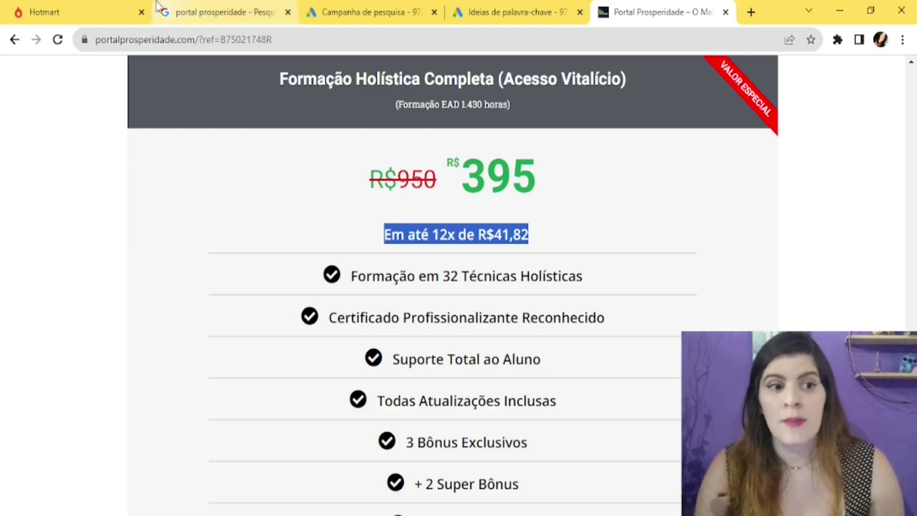
left_click(330, 12)
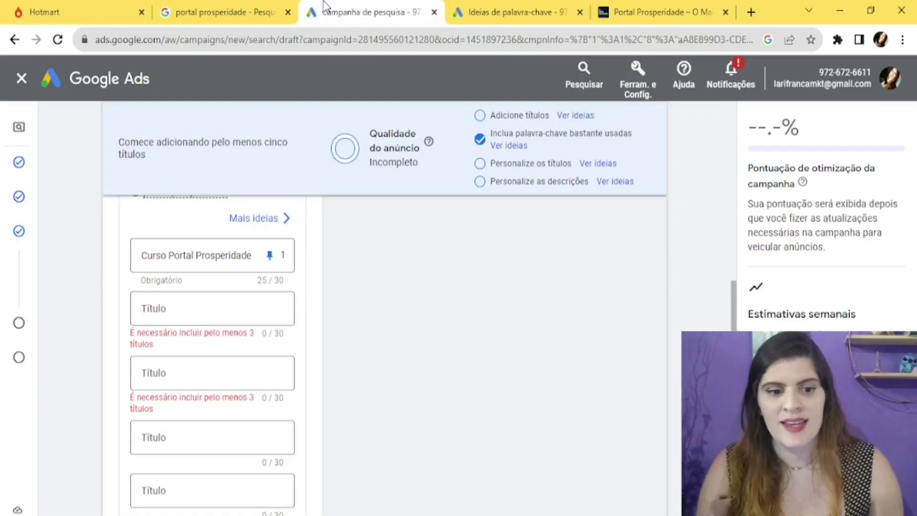
left_click(153, 308)
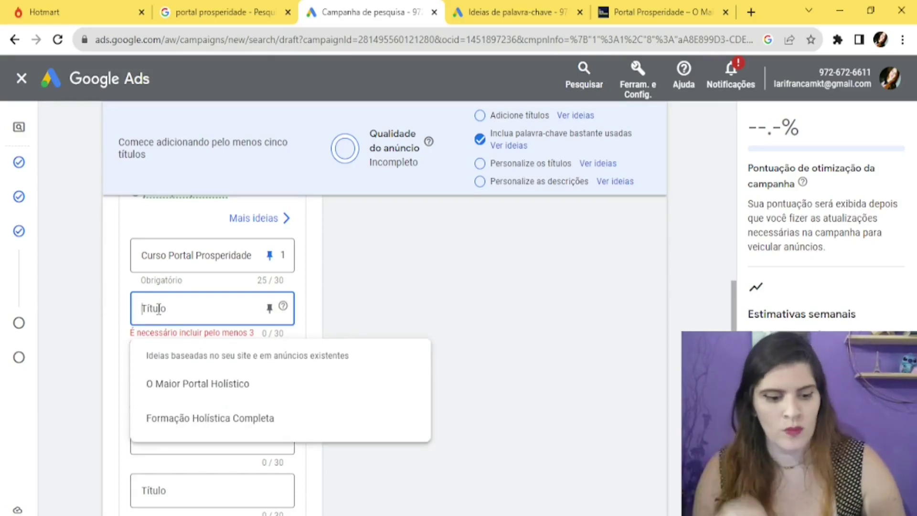
key("ctrl+v")
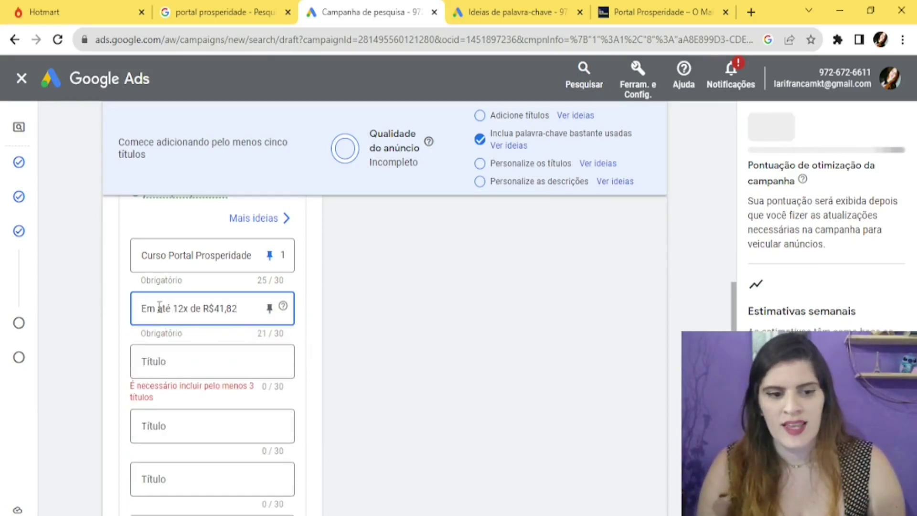
left_click(419, 336)
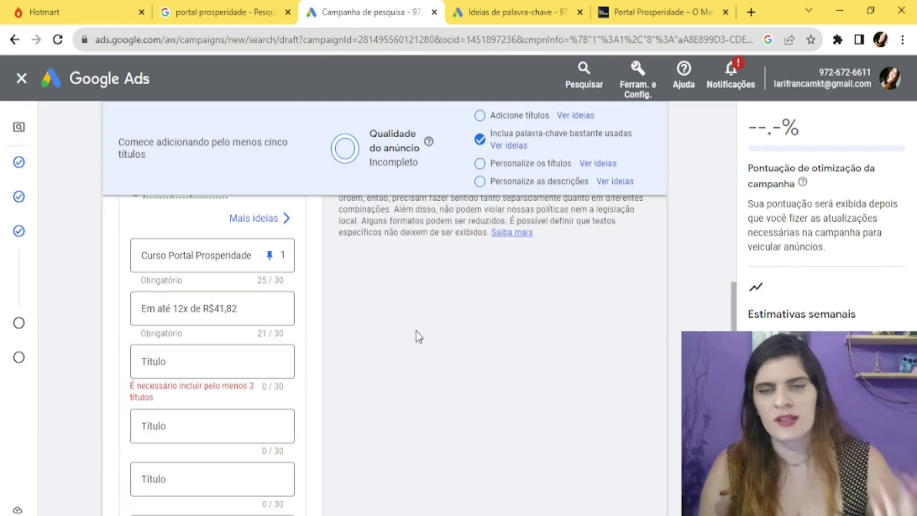
Step: Copy the phrase 32 Técnicas Holísticas from the sales page's offer list and check the page's main headline for title wording
left_click(203, 366)
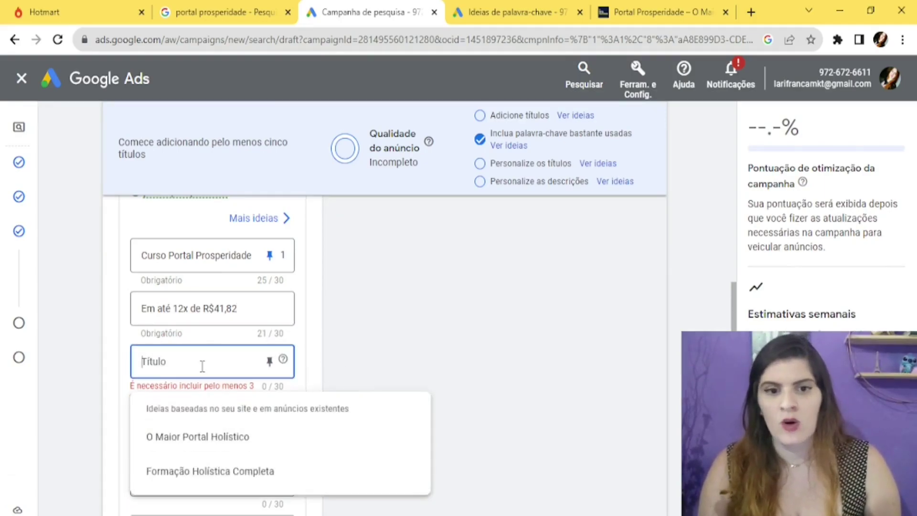
left_click_drag(650, 5, 508, 4)
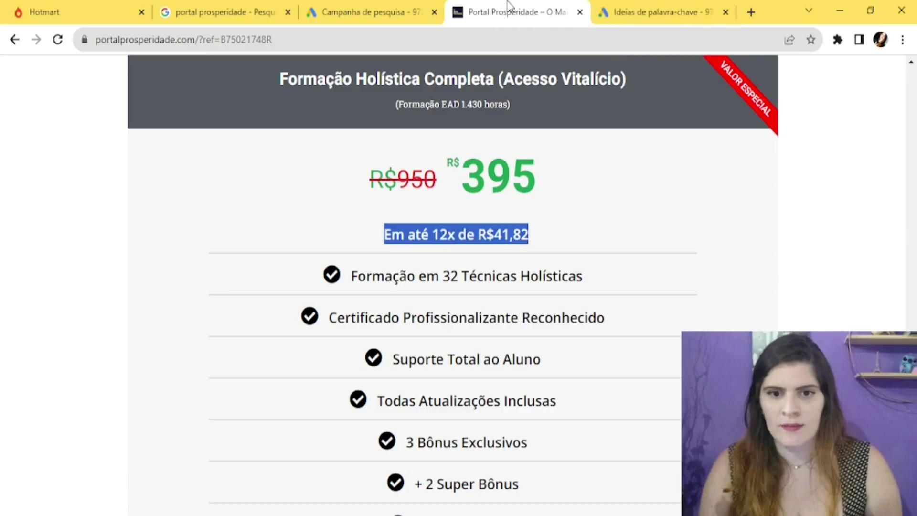
left_click(678, 179)
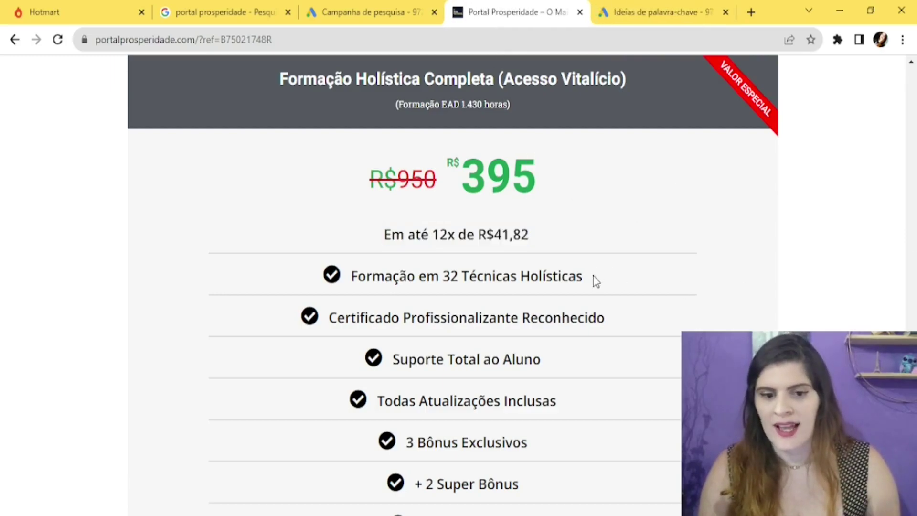
left_click_drag(593, 277, 442, 274)
key("ctrl+c")
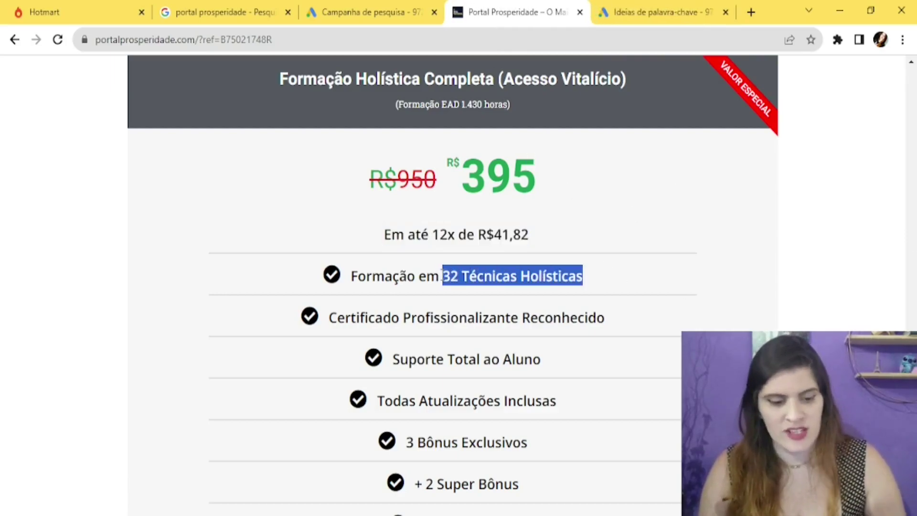
left_click(366, 12)
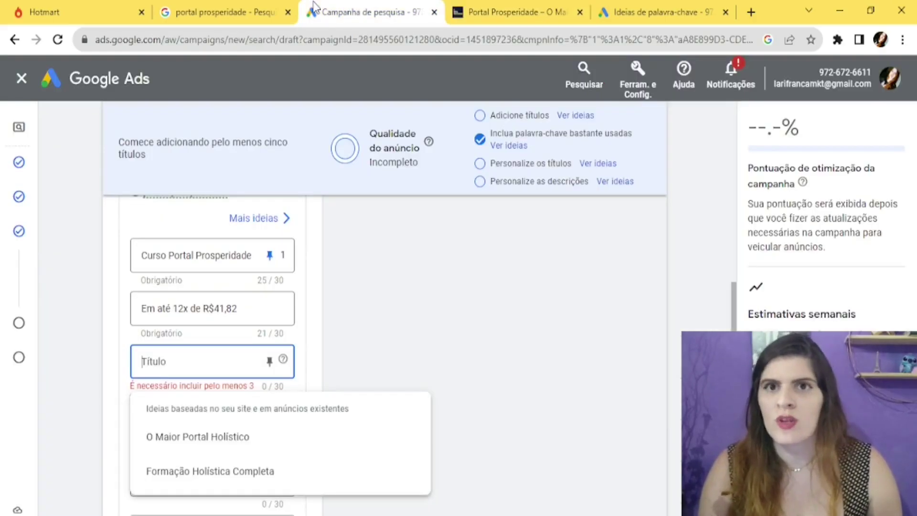
left_click(513, 11)
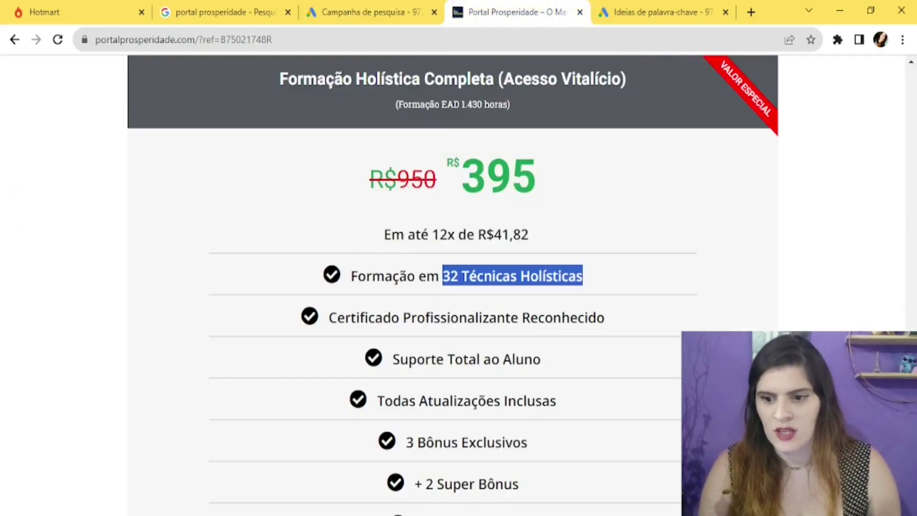
left_click_drag(911, 382, 911, 74)
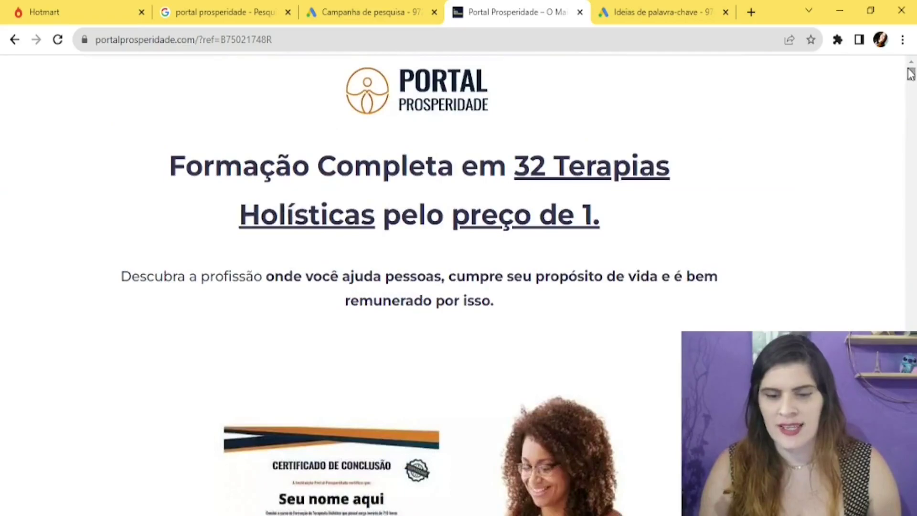
left_click(363, 12)
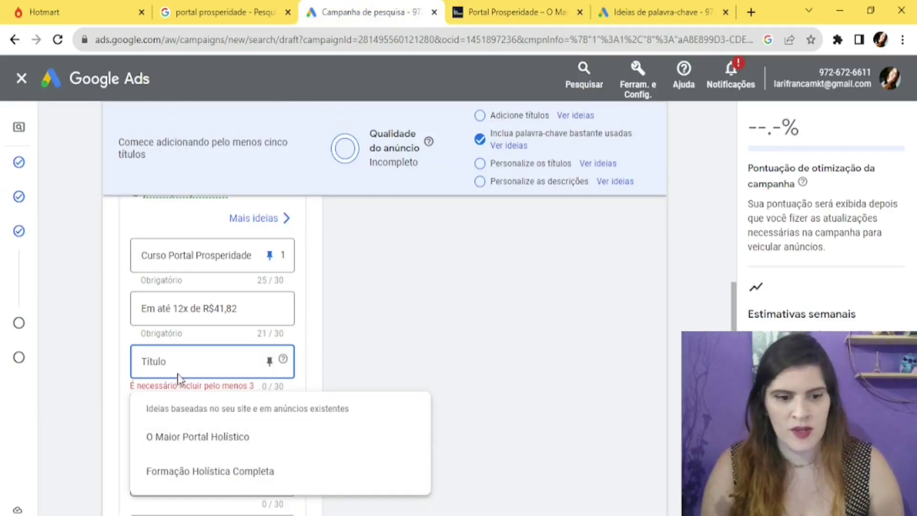
Step: Paste the copied phrase as the ad's third title and reword it to 32 Técnicas Pelo Preço de 1
key("ctrl+v")
key("BackSpace")
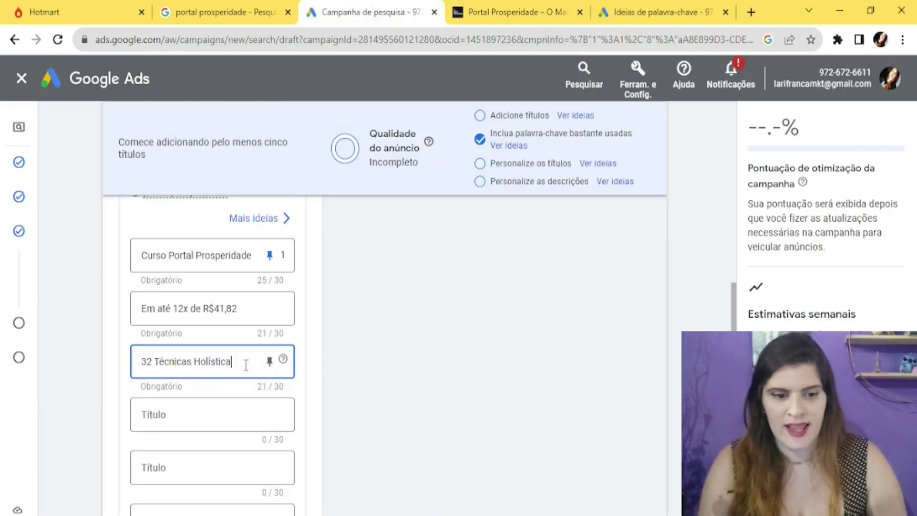
key("BackSpace")
key("BackSpace")
key("BackSpace")
key("BackSpace")
key("BackSpace")
key("BackSpace")
key("BackSpace")
key("BackSpace")
key("BackSpace")
type("Pelo")
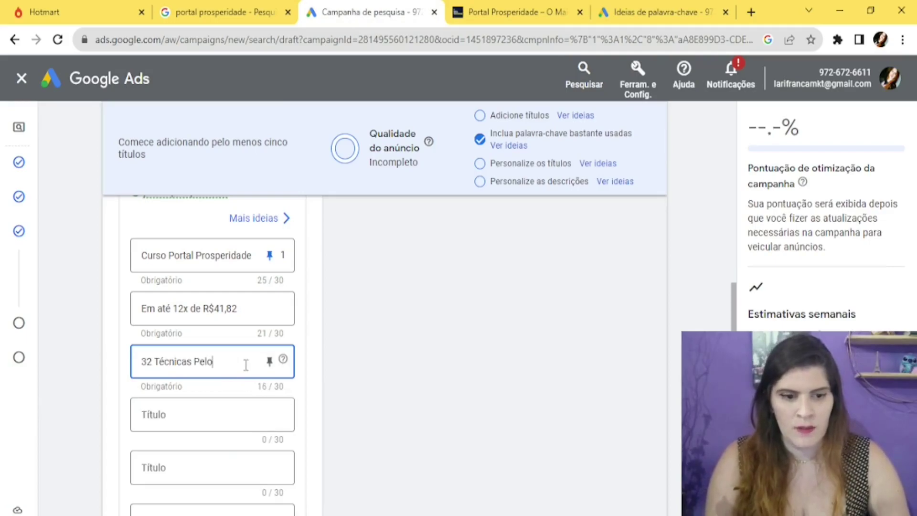
type(" Preço")
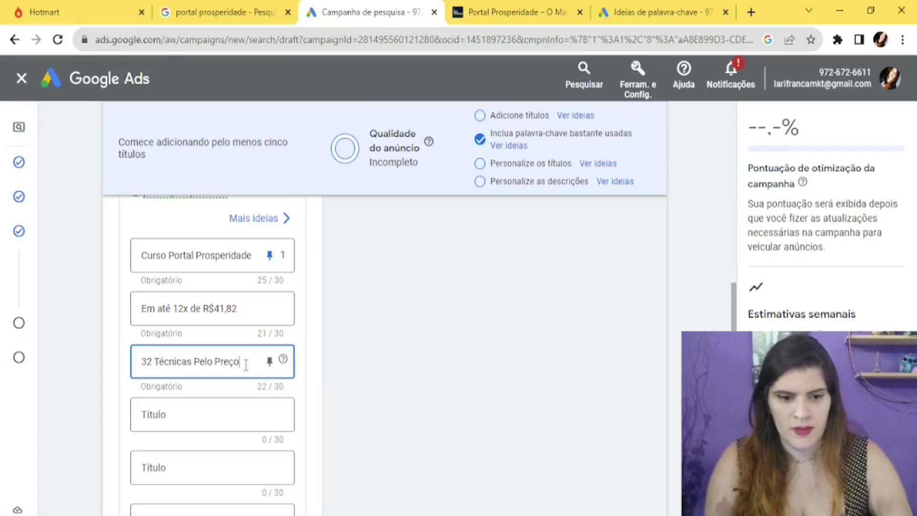
type(" de 1")
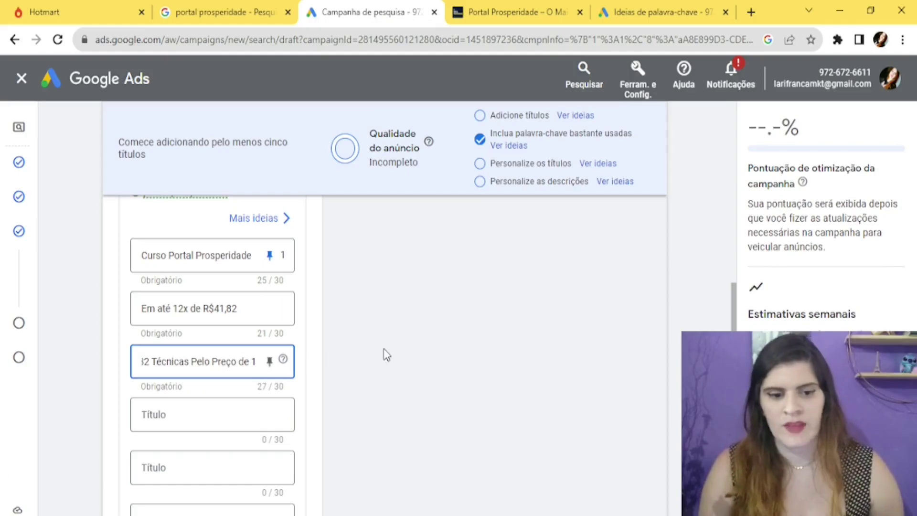
Step: Review the certificate section of the sales page and enter Com Certificado de Conclusão as the ad's fourth title
key("ctrl+Tab")
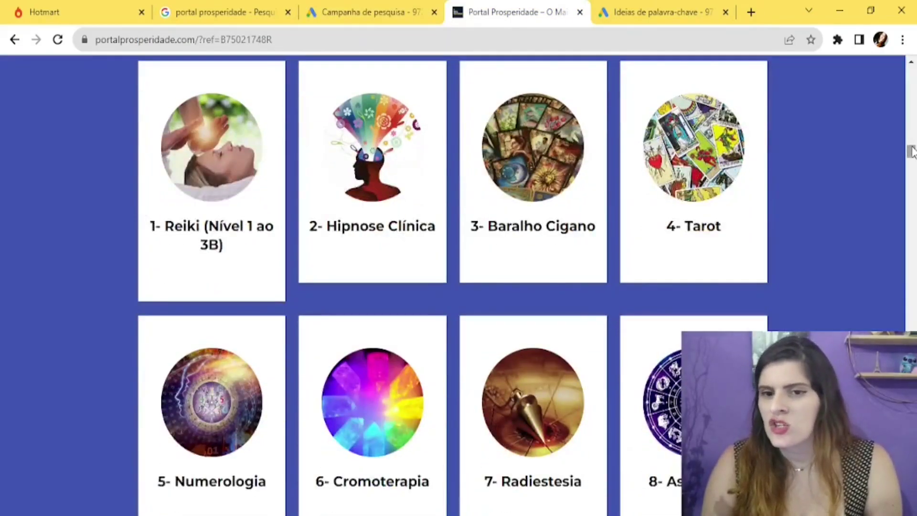
left_click_drag(911, 152, 912, 125)
scroll(639, 222, "down", 15)
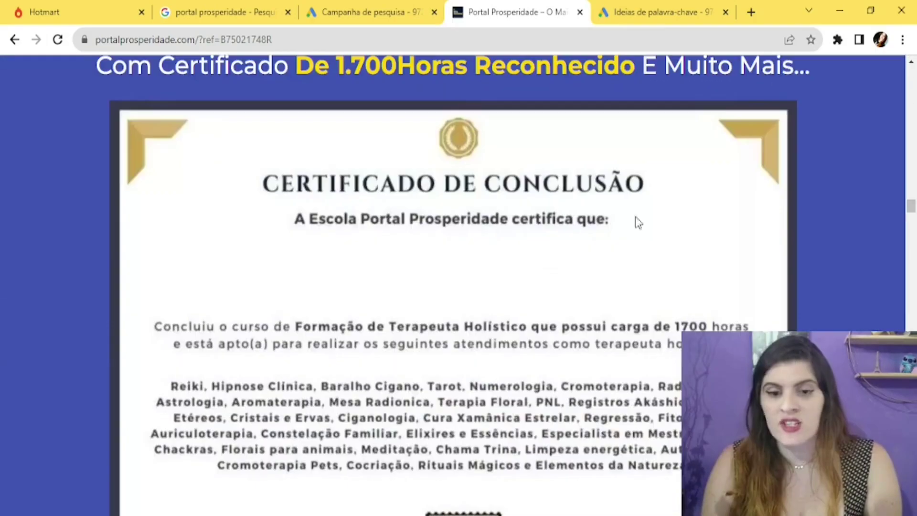
left_click(376, 9)
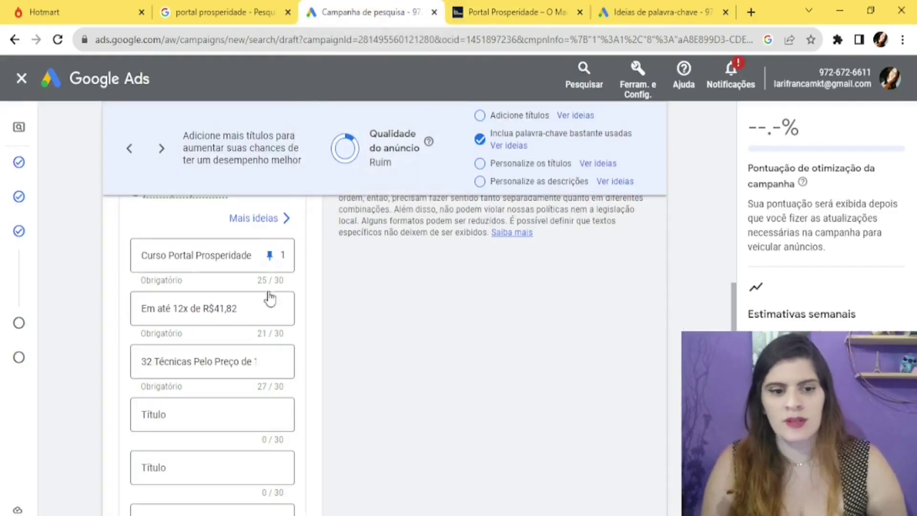
left_click(175, 406)
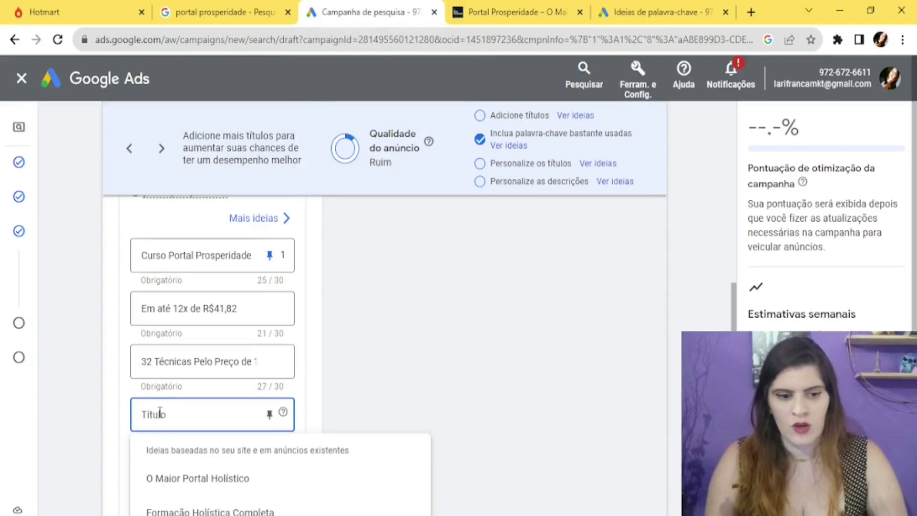
type("c")
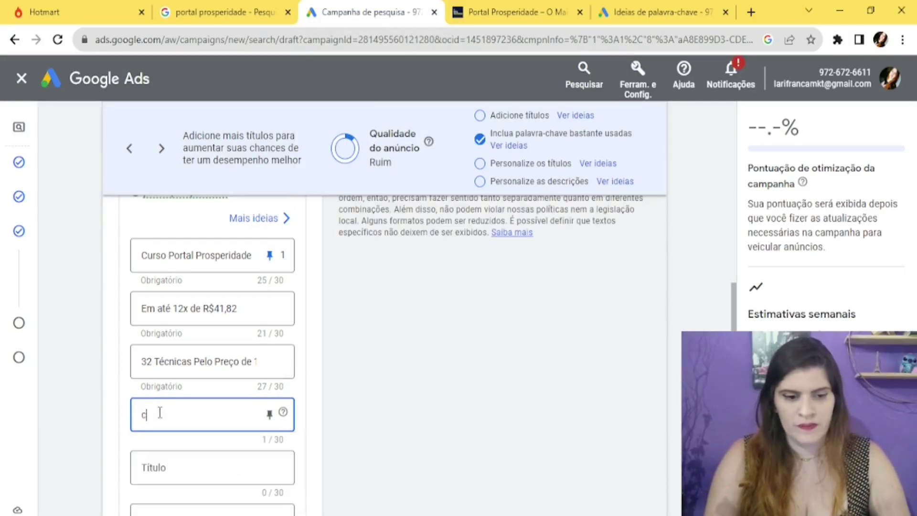
type("o")
key("BackSpace")
key("BackSpace")
type("Con")
type(" C")
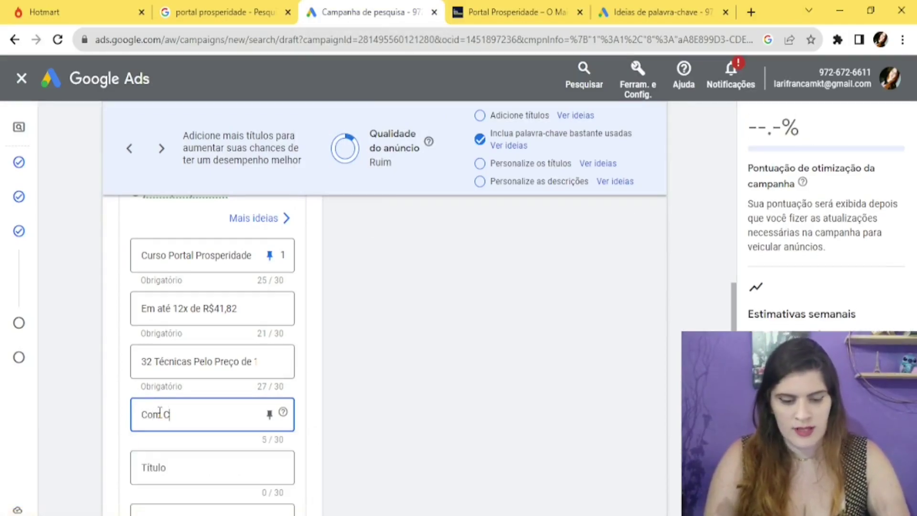
type("ertificado de")
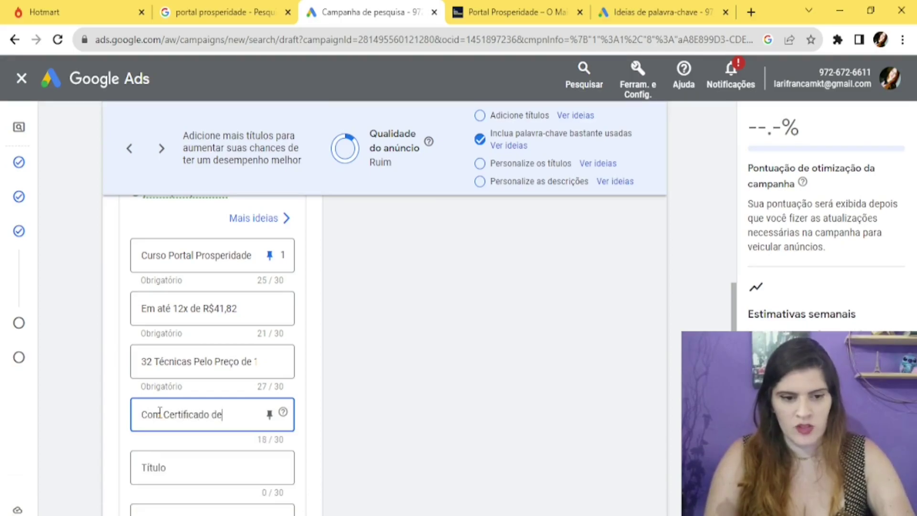
type(" Conclusão")
Step: Enter Faça Sua Inscrição Agora as the ad's fifth title
left_click(165, 467)
type("Fa")
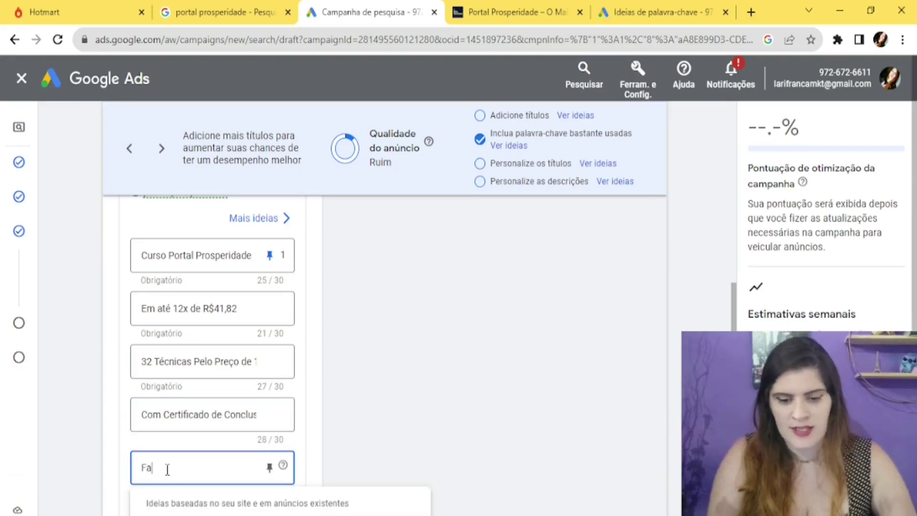
type("ça Sua Inscri")
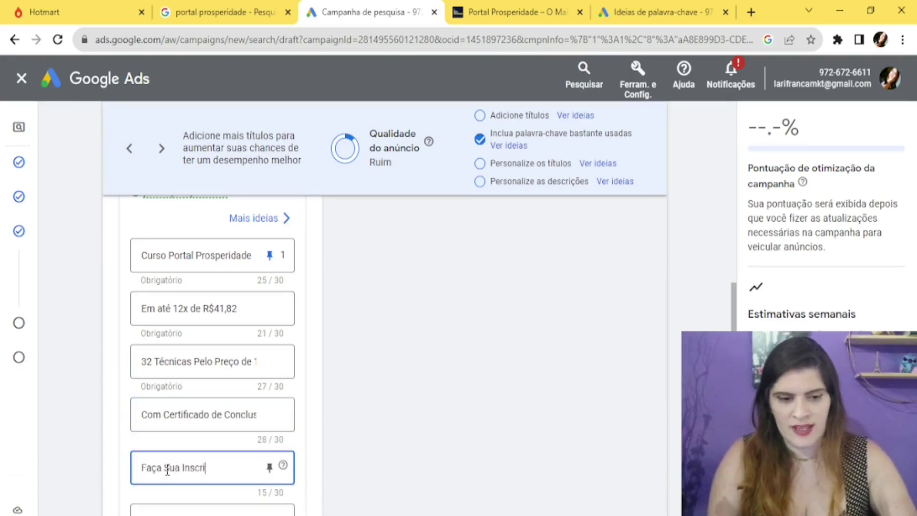
type("ção Agora")
scroll(177, 464, "down", 3)
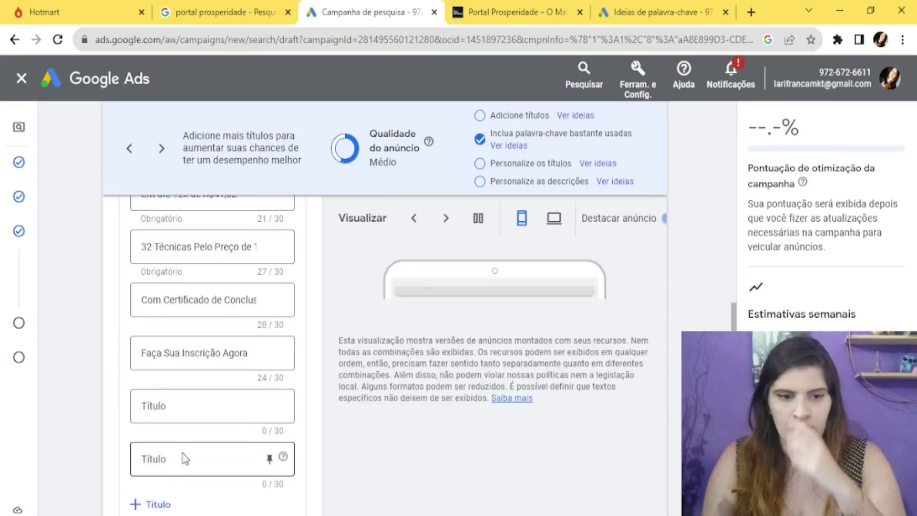
Step: Check the bonus section of the sales page and enter Curso Completo + 3 Bônus as the ad's sixth title
left_click(478, 7)
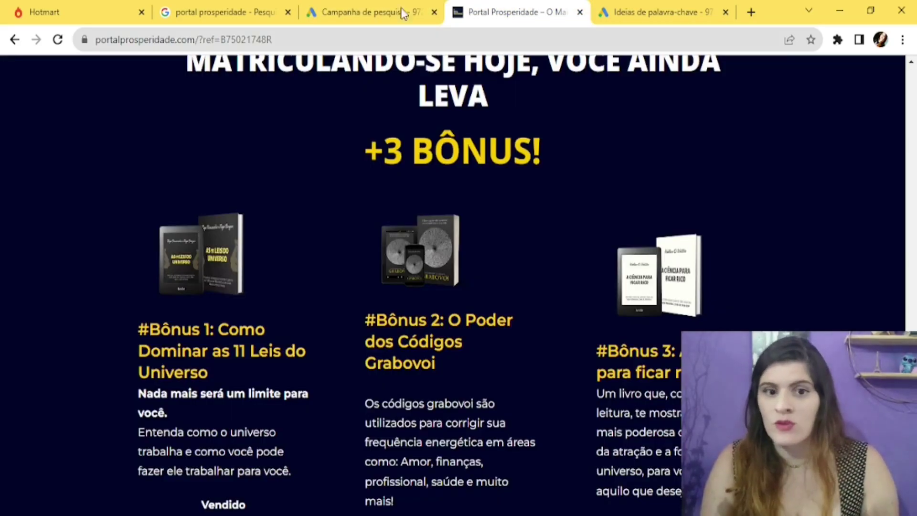
left_click(334, 12)
left_click(164, 405)
type("Curso Completo ")
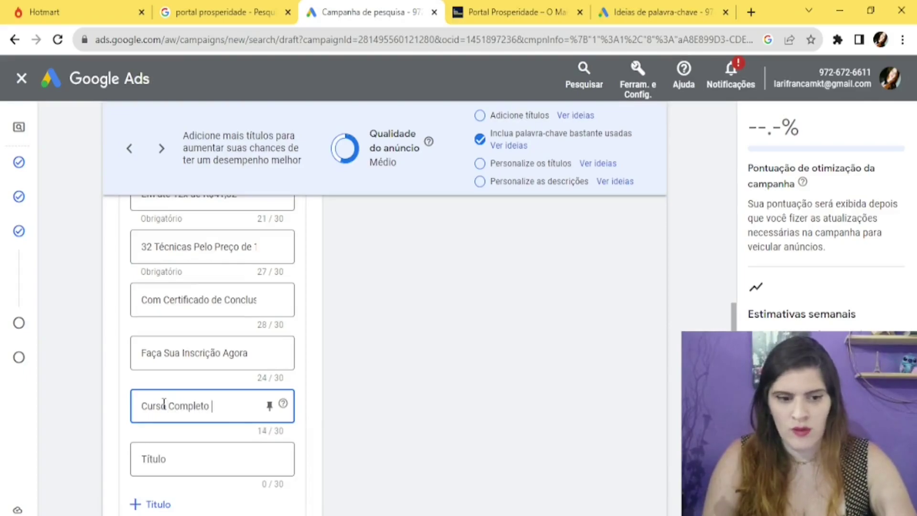
type("+ 3 b")
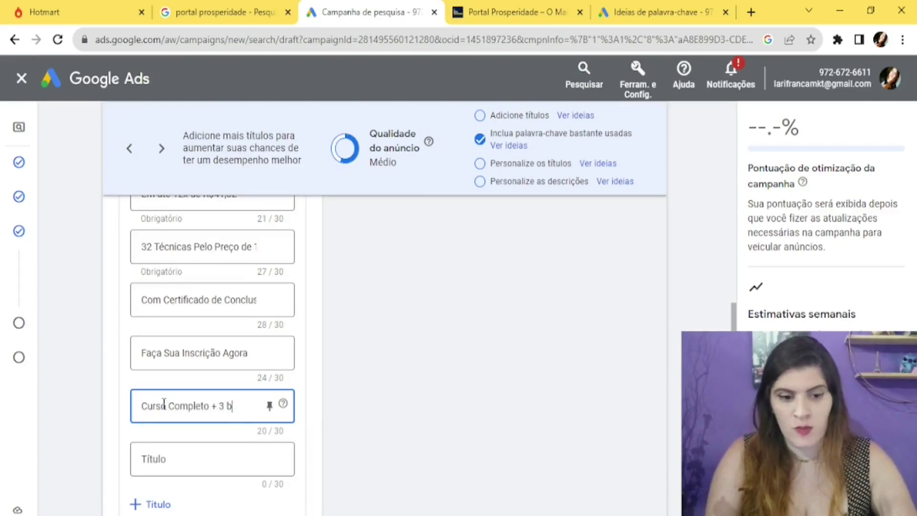
key("BackSpace")
type("B")
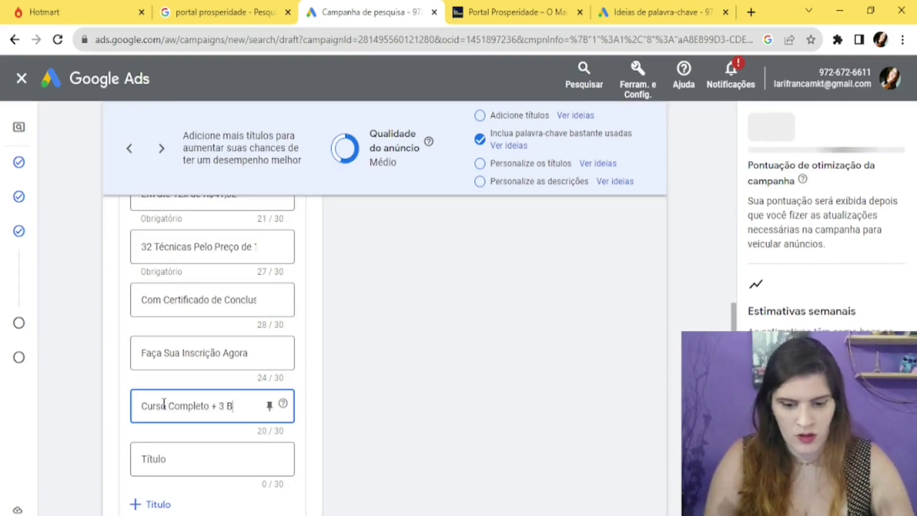
type("ônus")
left_click(390, 364)
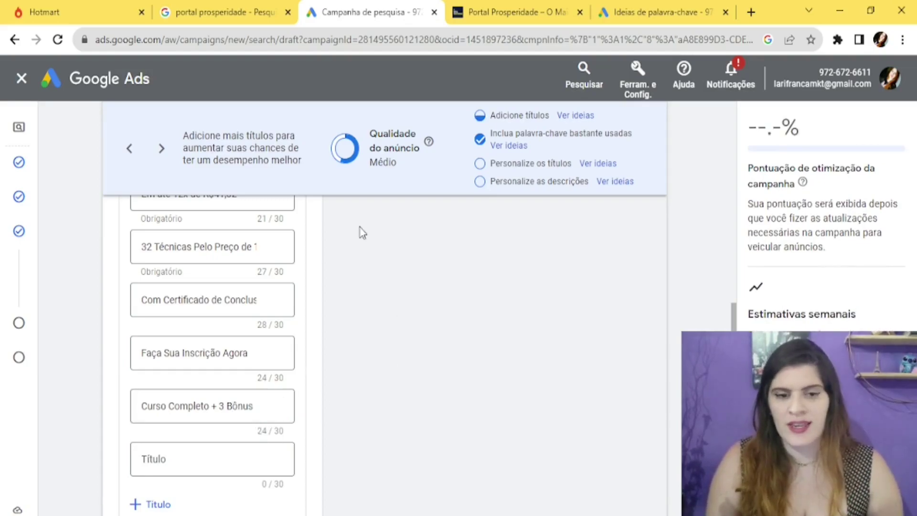
Step: Examine the ad quality indicator above the titles, highlighting its label and rating
left_click_drag(372, 130, 424, 156)
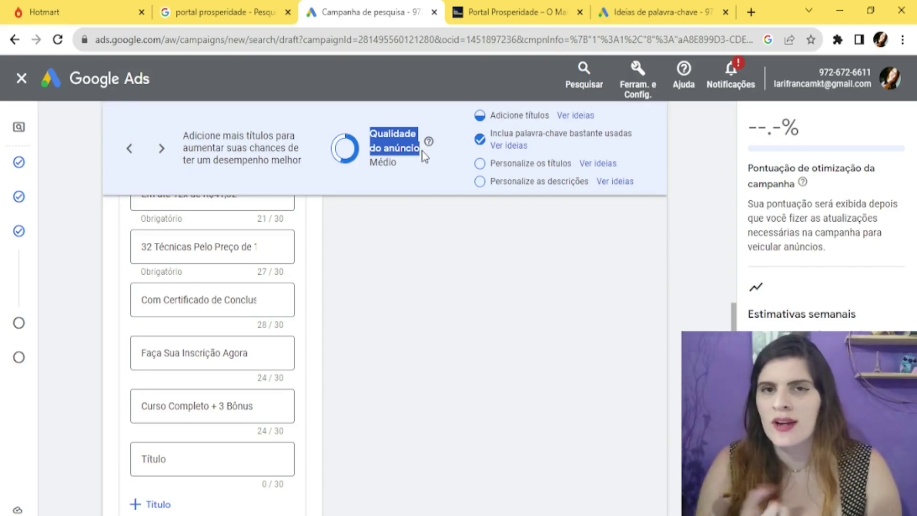
double_click(387, 166)
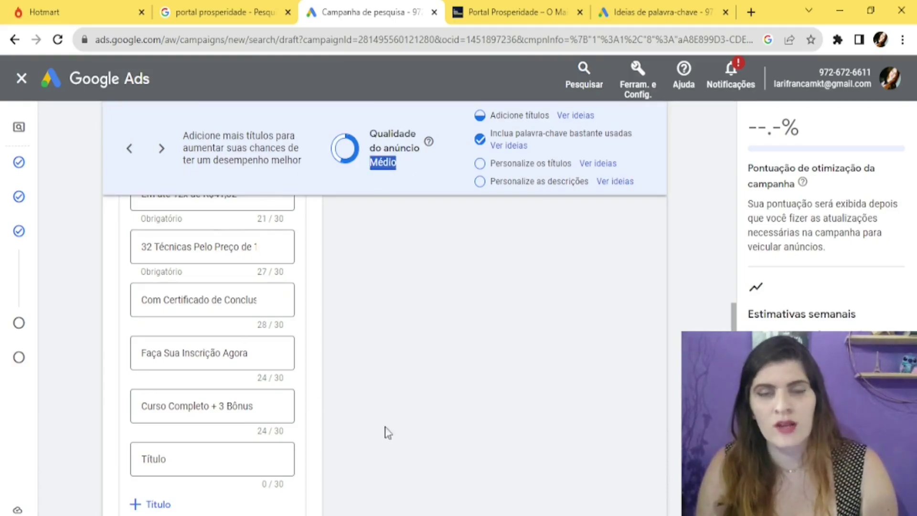
mouse_move(509, 5)
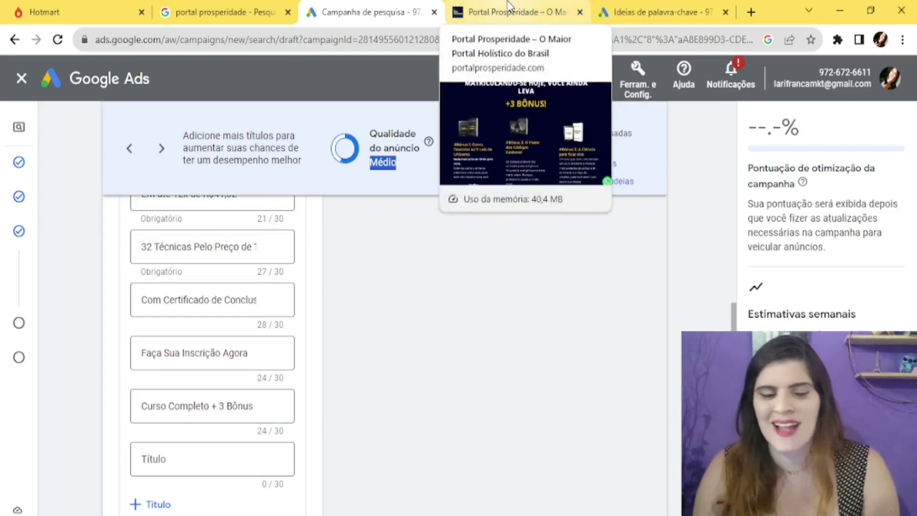
Step: Check the full and discounted prices on the sales page and enter De 950,00 Por Apenas 395,00 as the ad's eighth title
left_click(510, 6)
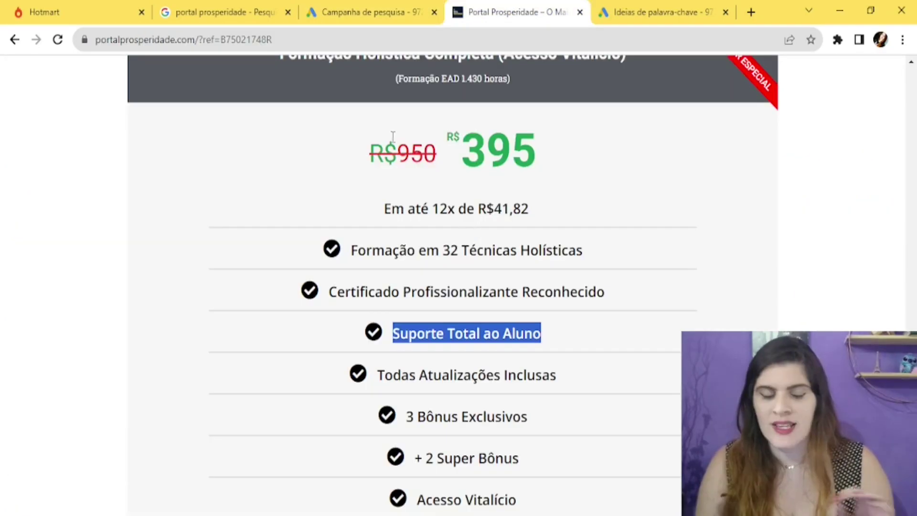
left_click_drag(371, 158, 538, 165)
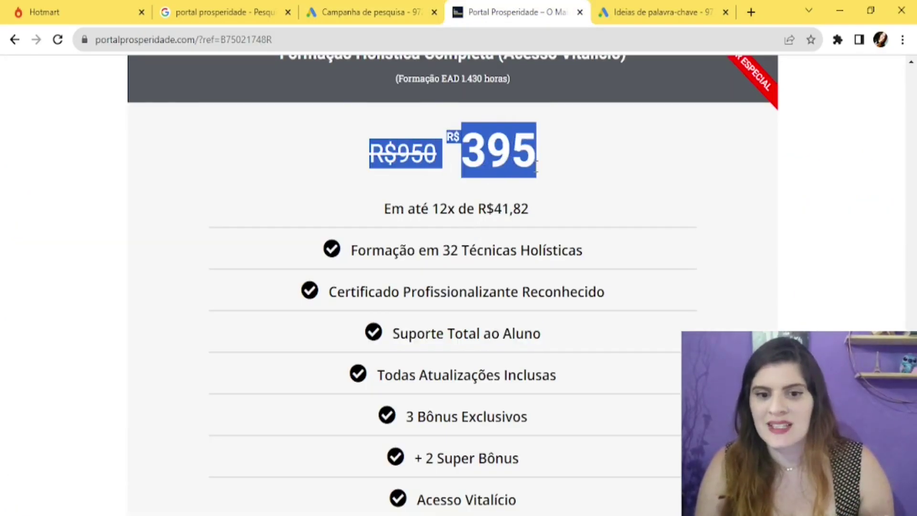
left_click(536, 166)
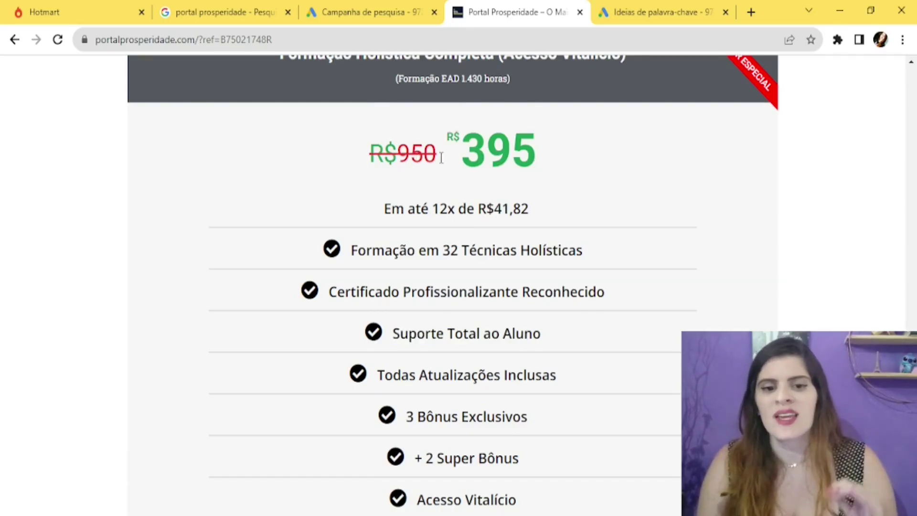
left_click(356, 8)
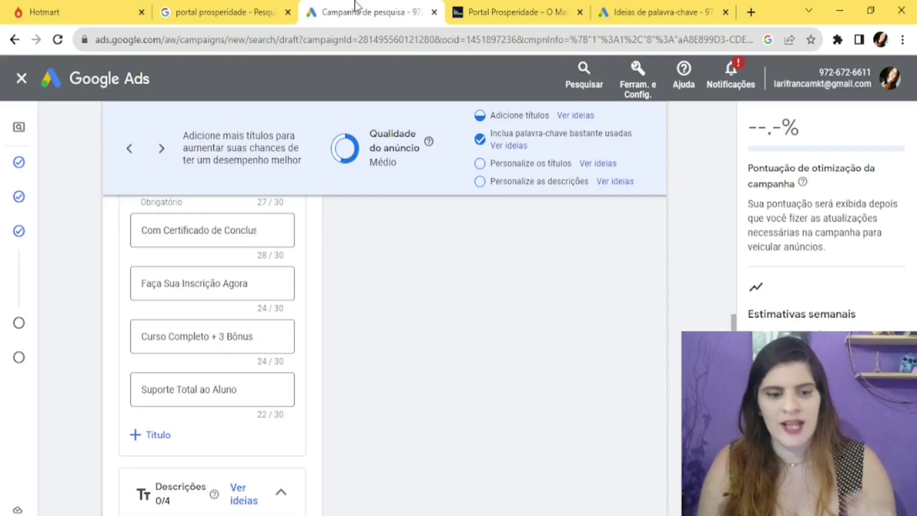
left_click(158, 434)
left_click(172, 441)
type("De")
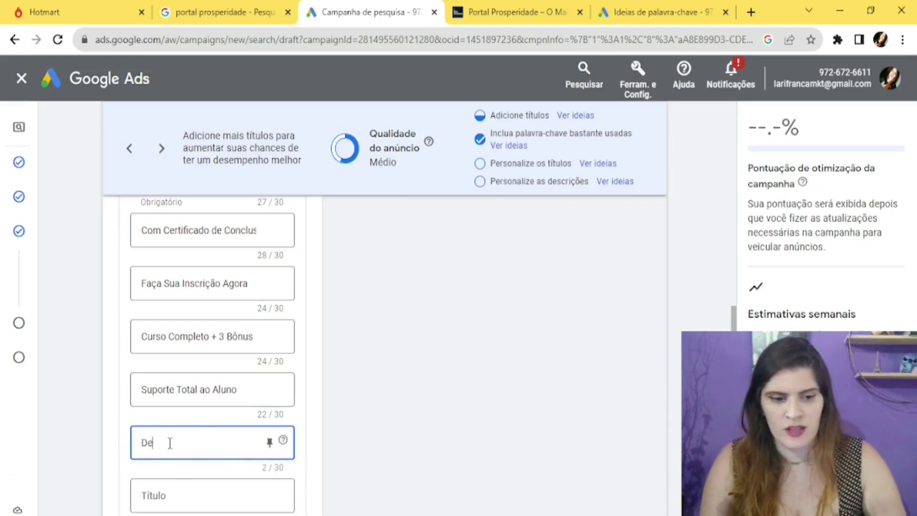
type(" 95")
type("0")
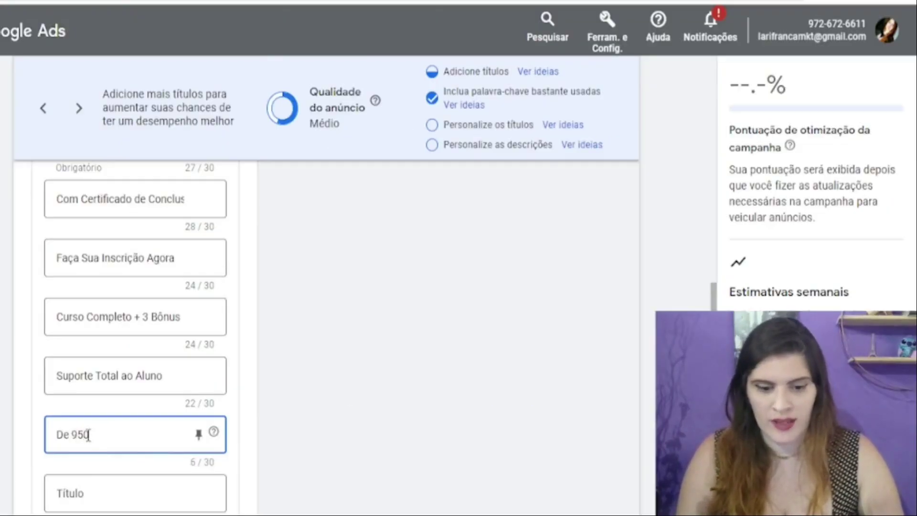
type(",00 Por")
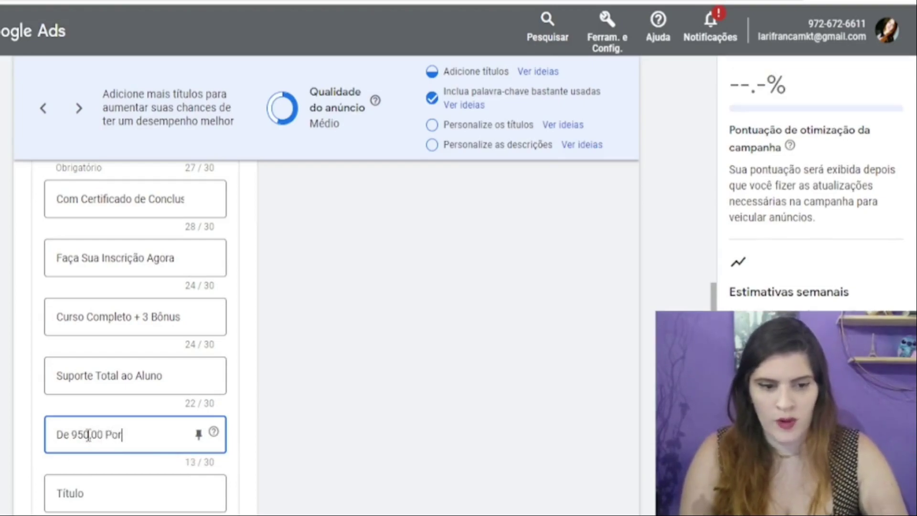
type(" Apenas 3")
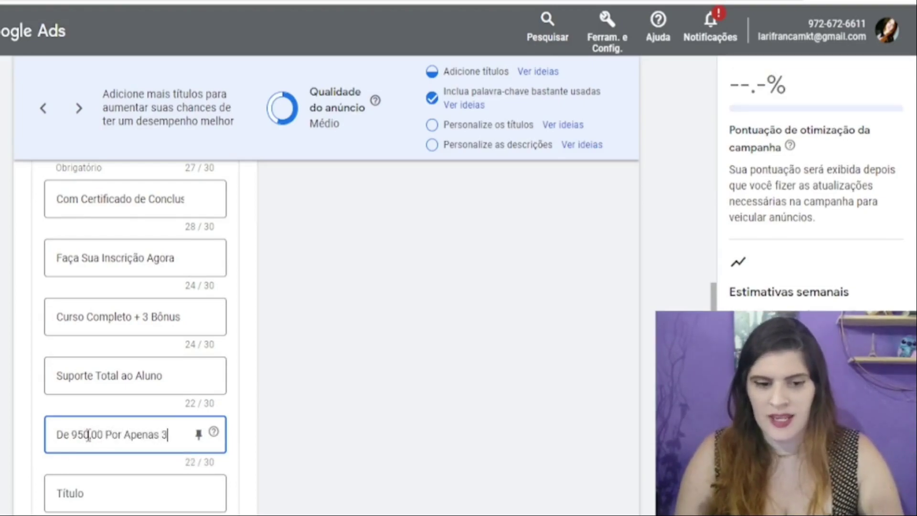
type("9")
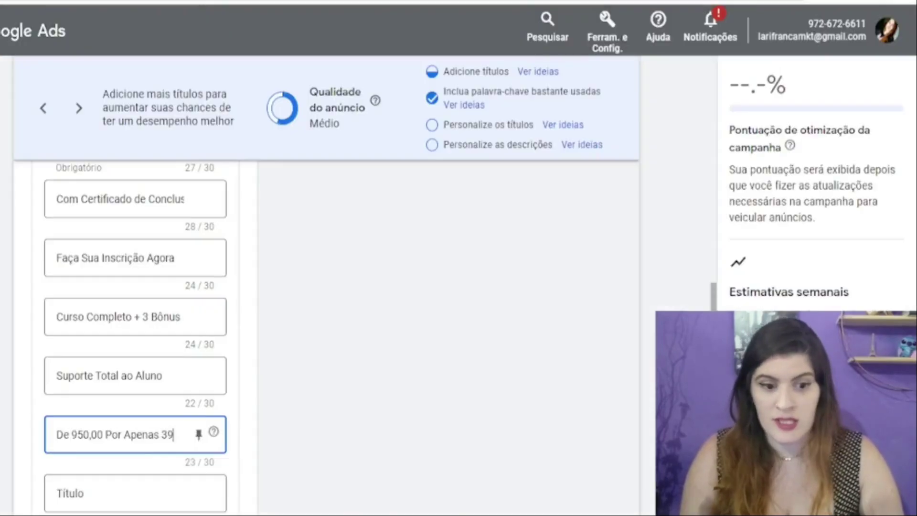
type("5")
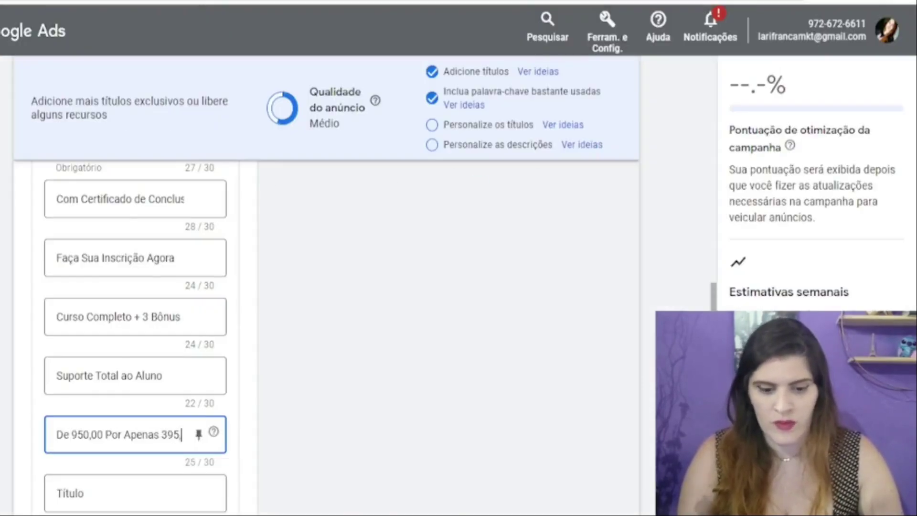
type("0,0")
left_click(350, 357)
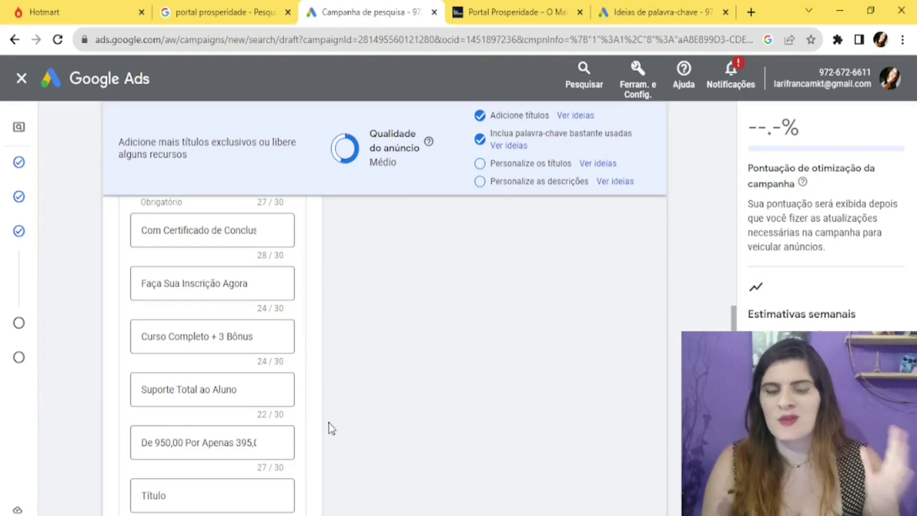
left_click_drag(141, 443, 242, 443)
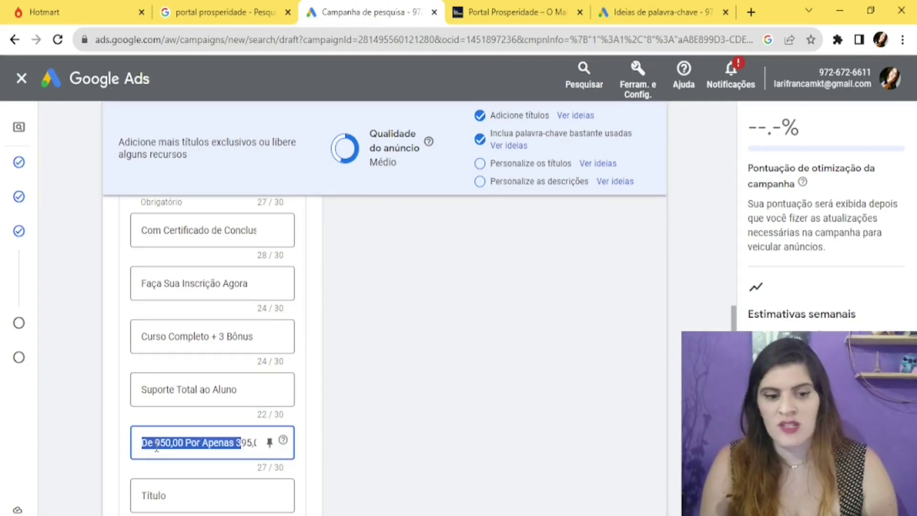
left_click(157, 442)
type("R$")
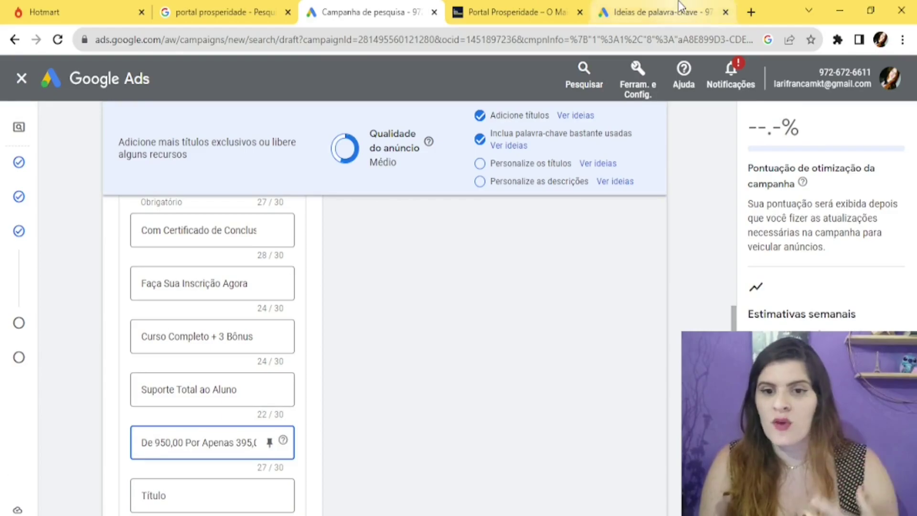
Step: Review the sales page's monthly plan, guarantee and FAQ sections, highlight the Vagas Limitadas note, and return to the ad's empty descriptions
left_click(516, 10)
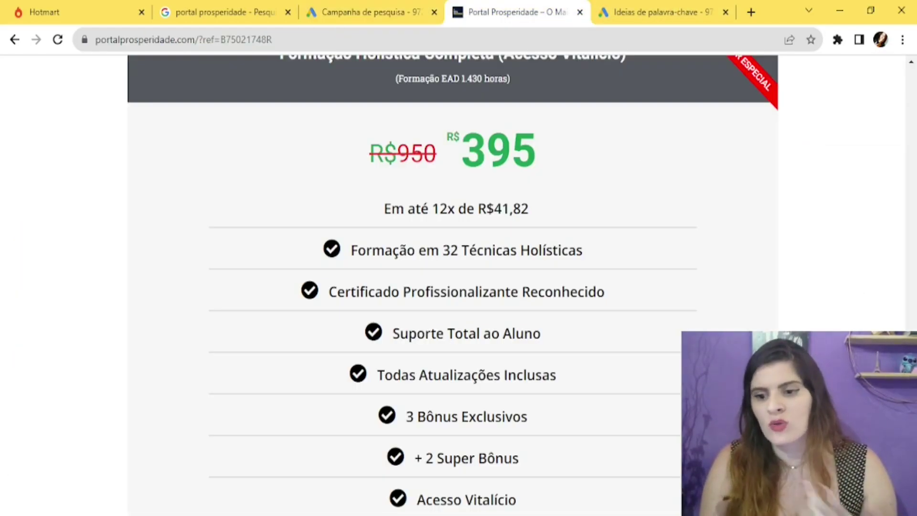
scroll(453, 285, "down", 12)
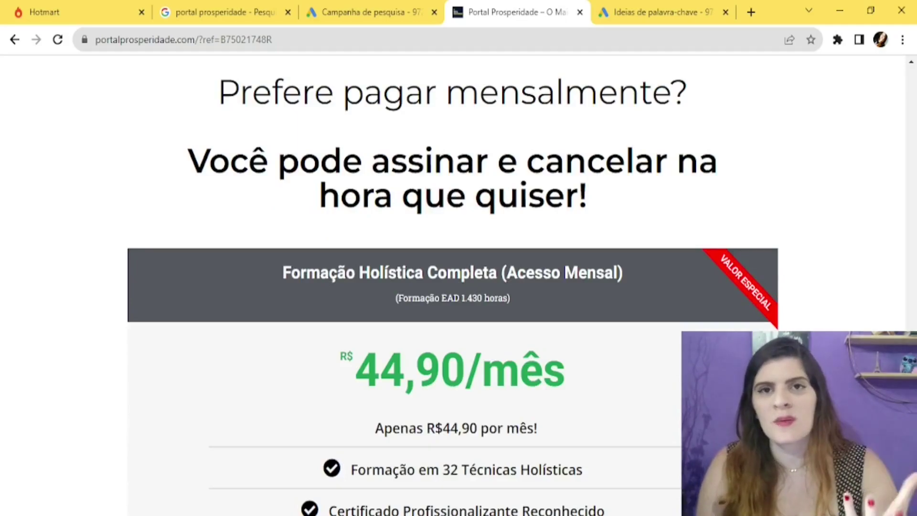
scroll(452, 285, "down", 12)
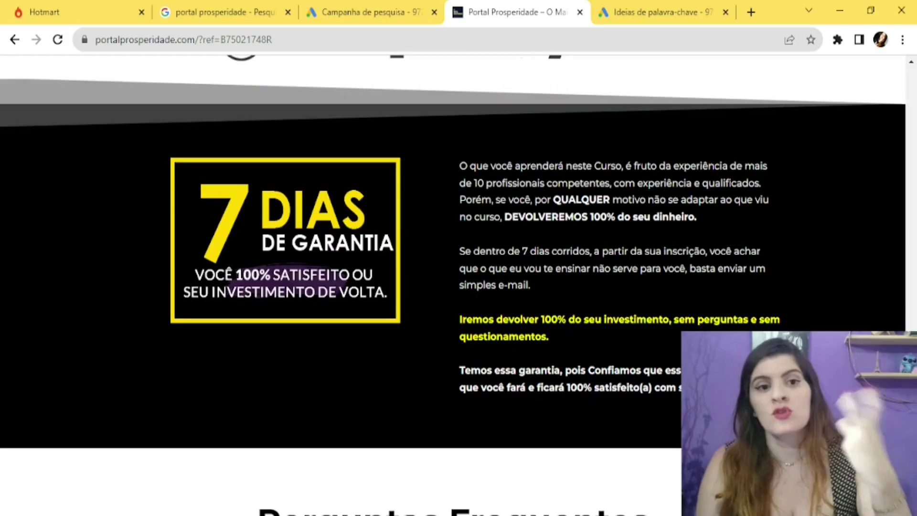
scroll(453, 285, "down", 8)
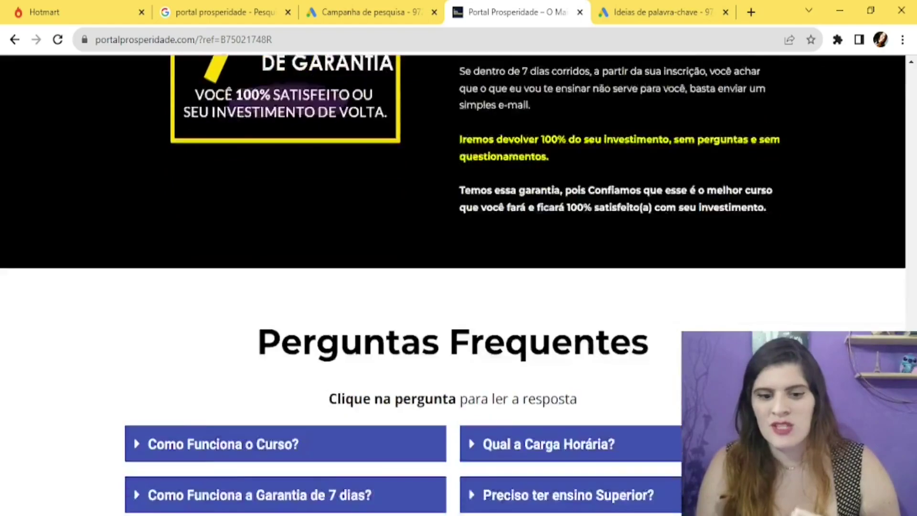
scroll(453, 285, "down", 7)
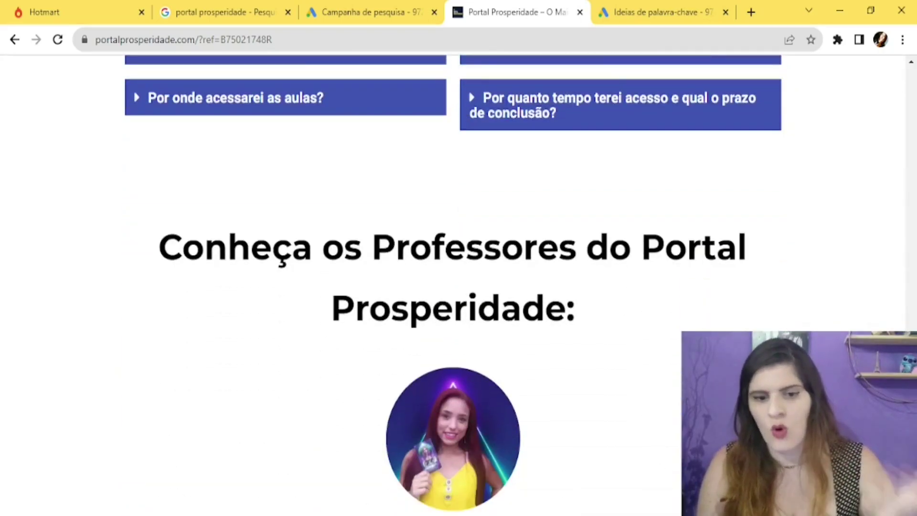
scroll(453, 285, "down", 5)
scroll(453, 285, "up", 20)
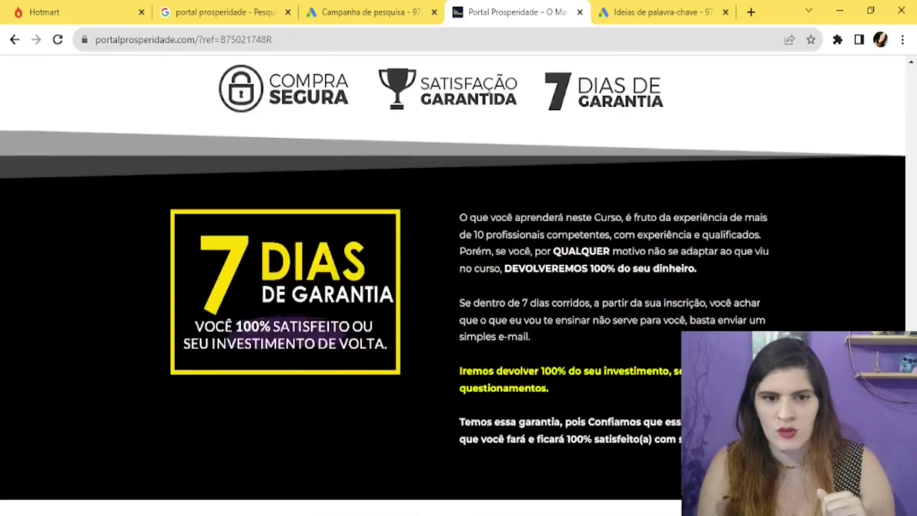
scroll(452, 285, "down", 5)
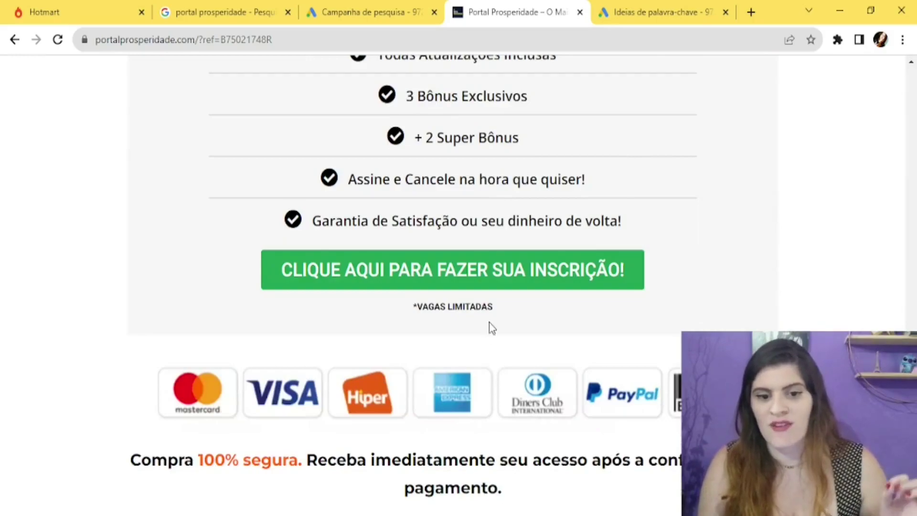
left_click_drag(504, 317, 382, 328)
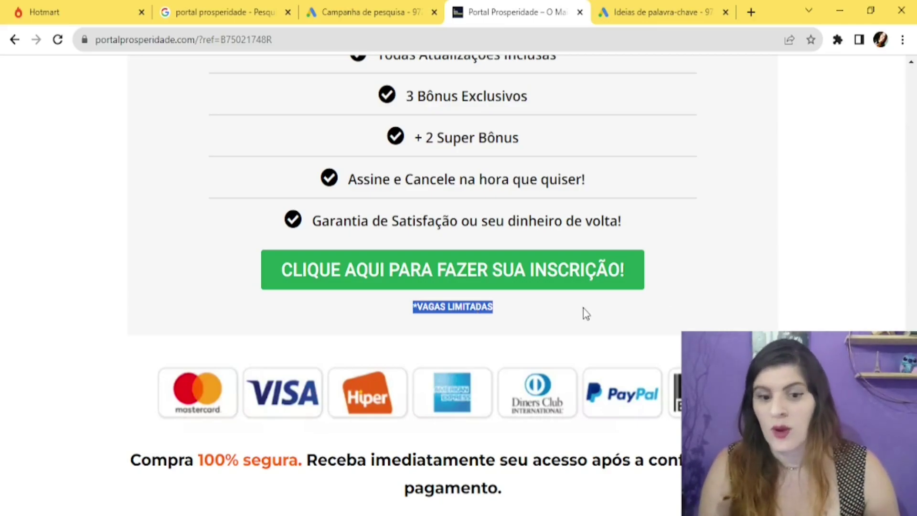
key("ctrl+shift+Tab")
scroll(212, 356, "down", 3)
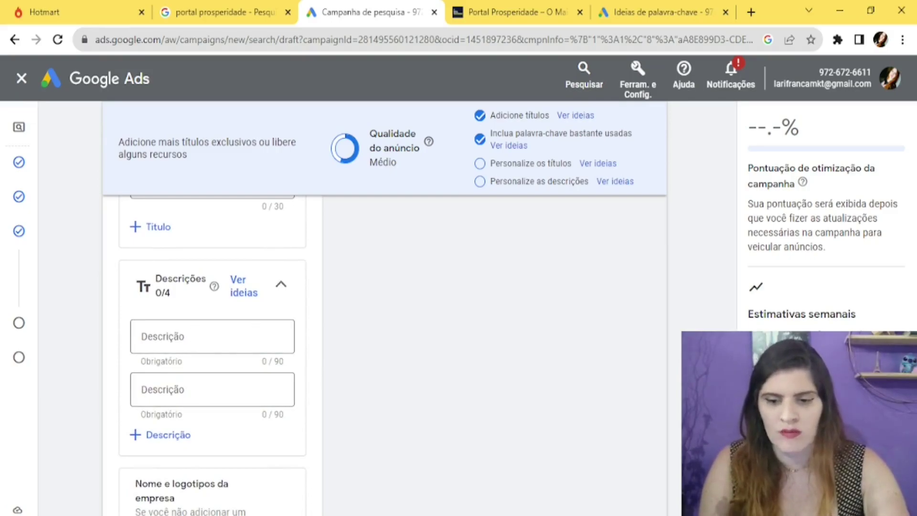
Step: Examine the description of the second sponsored result in the Google search for portal prosperidade, then return to the ad
left_click(229, 11)
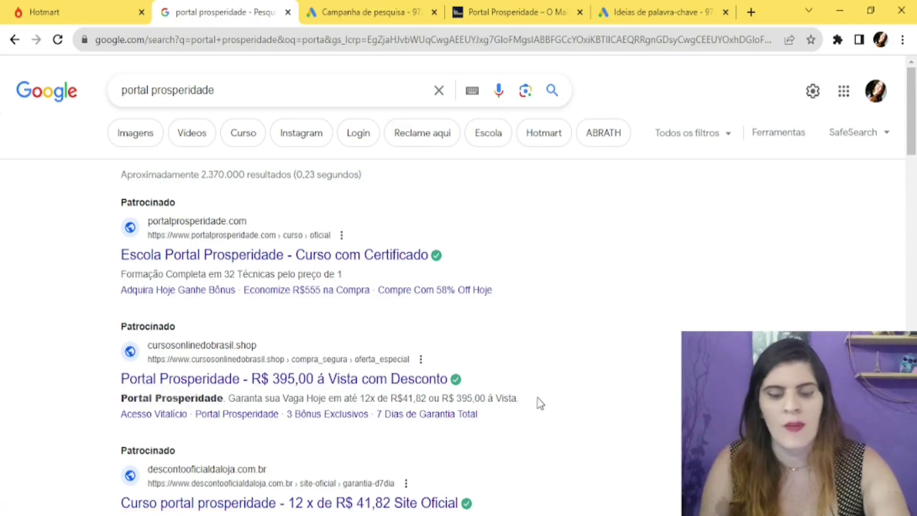
left_click_drag(547, 402, 173, 399)
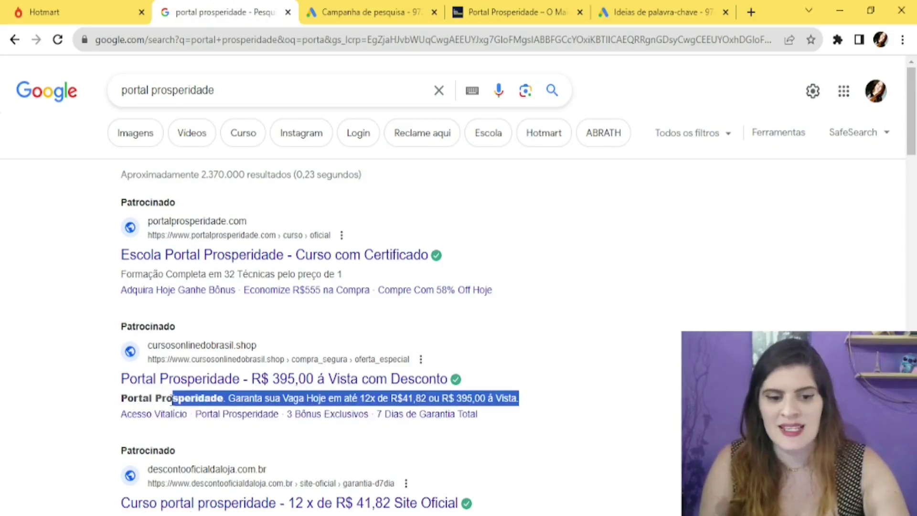
left_click(726, 266)
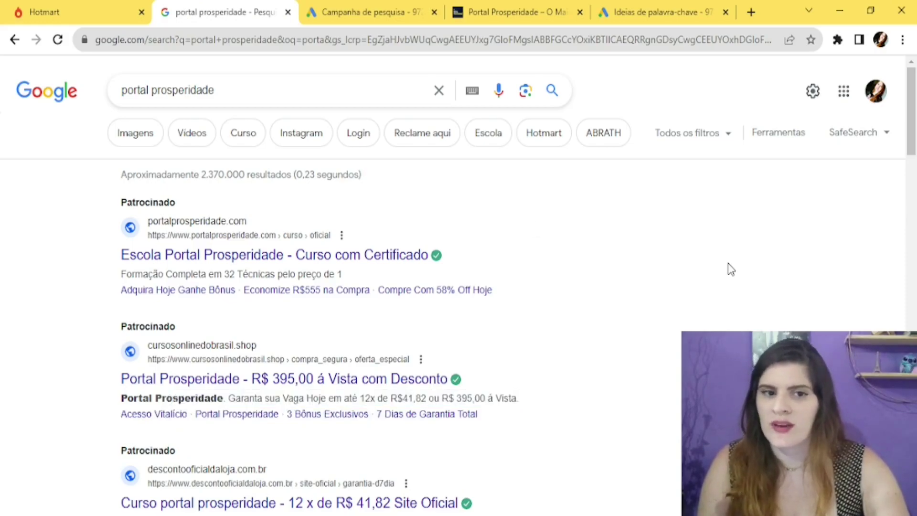
left_click(331, 10)
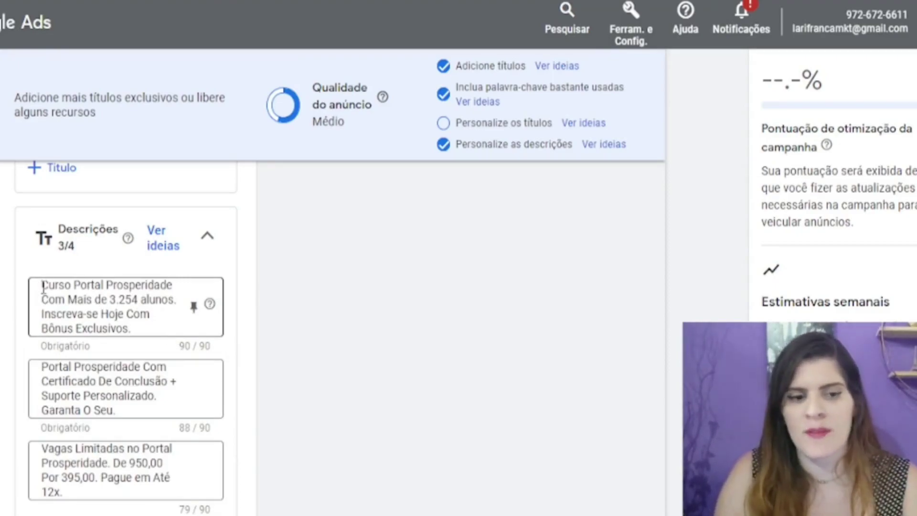
Step: Read through the ad's first two descriptions, highlighting the product name, the call to action and the certificate text
left_click_drag(43, 288, 177, 285)
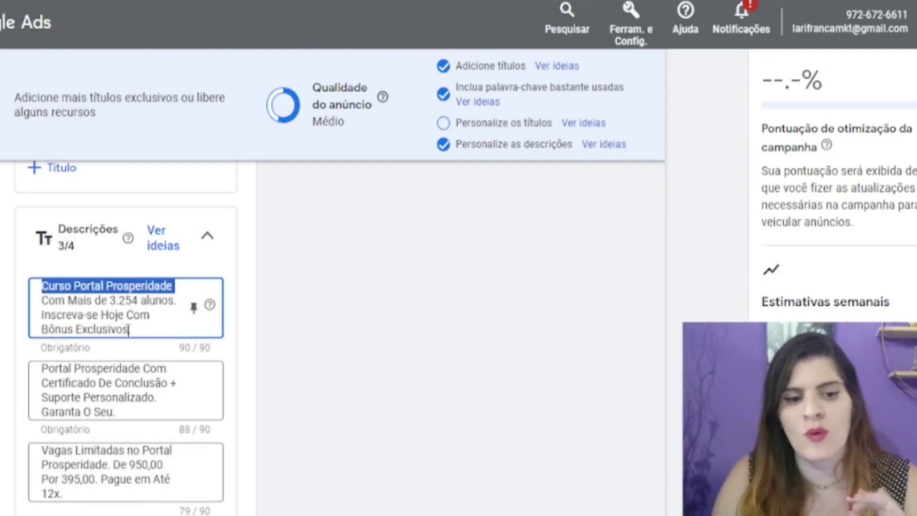
left_click_drag(128, 330, 21, 315)
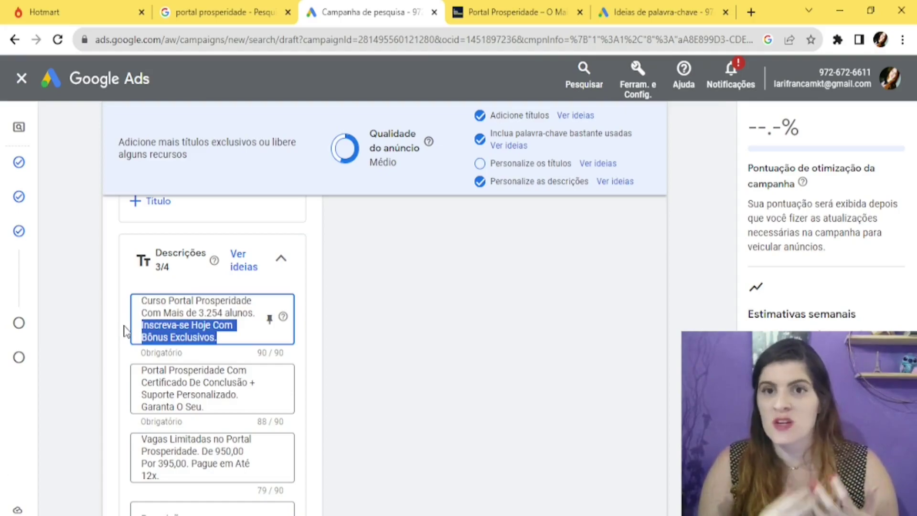
left_click(223, 337)
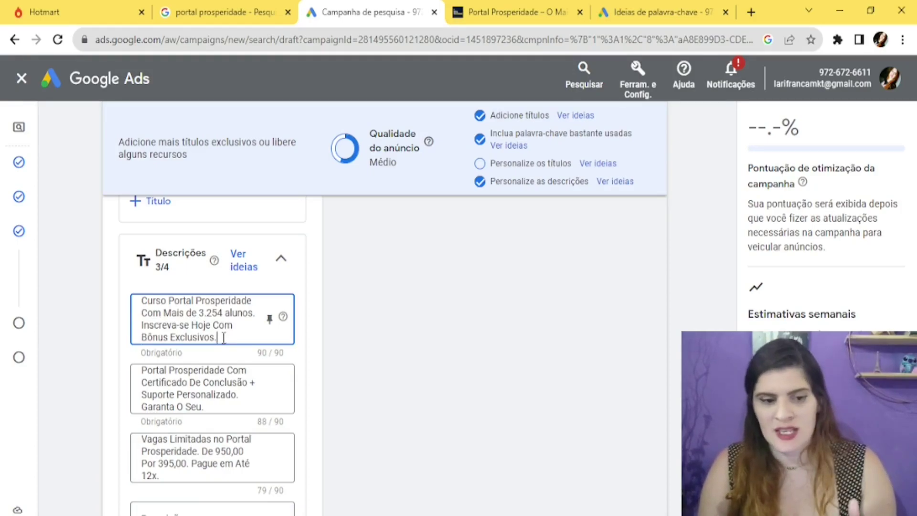
left_click_drag(141, 369, 219, 412)
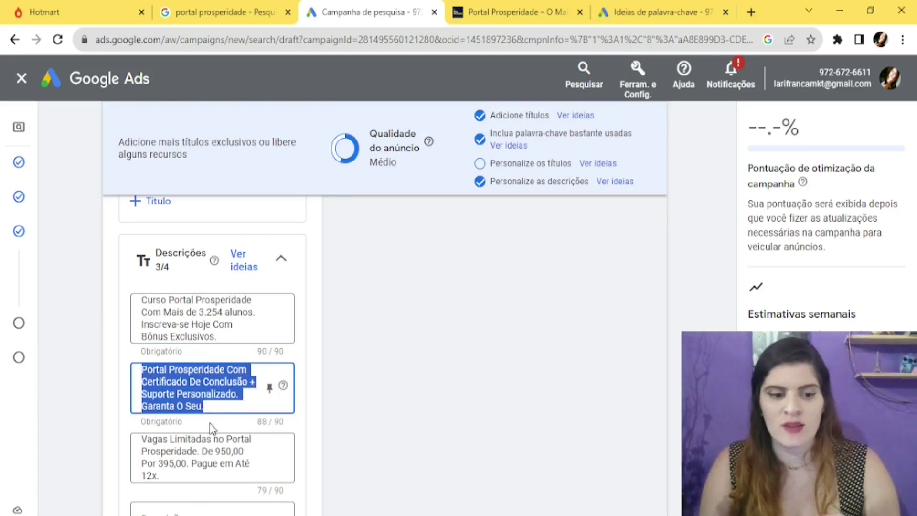
left_click(319, 381)
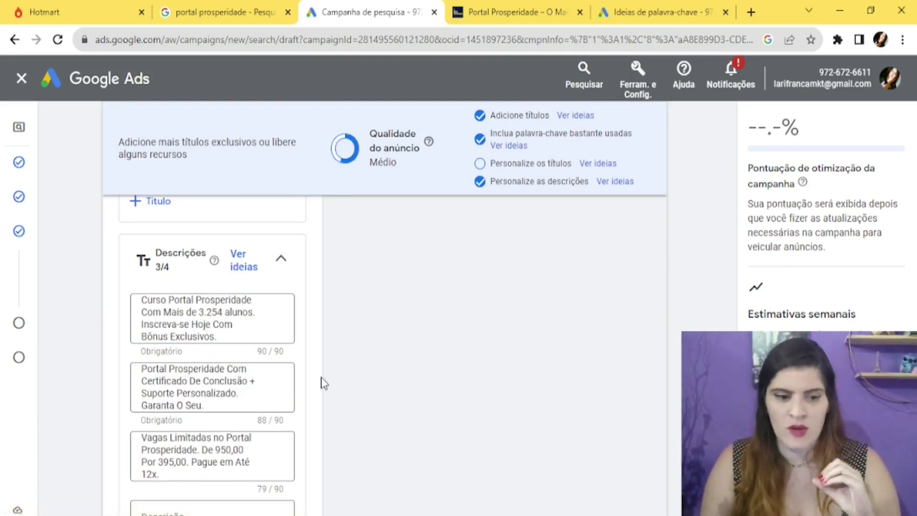
Step: Insert Escola before Portal Prosperidade in the ad's third description, the one about Vagas Limitadas
left_click(226, 439)
type("Escola")
scroll(226, 438, "down", 2)
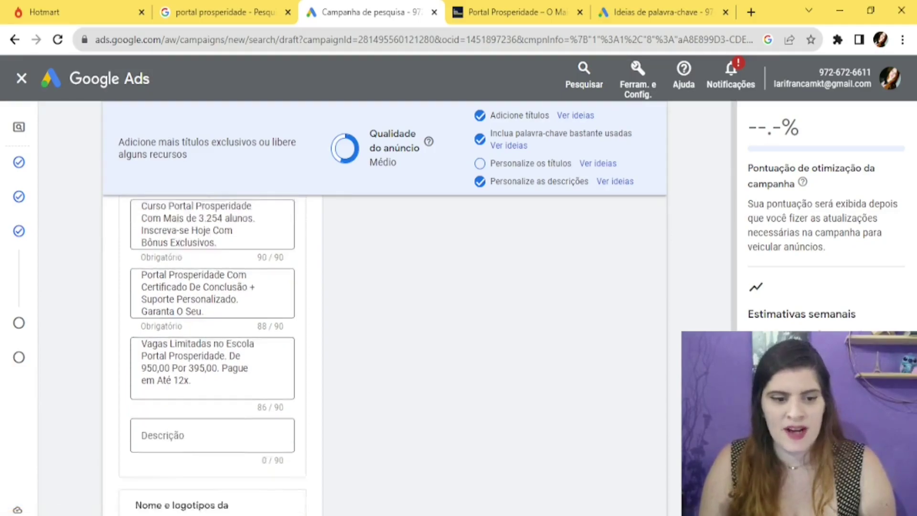
Step: Expand the ad's URL options and go to the empty Modelo de acompanhamento field
scroll(222, 395, "down", 10)
left_click(221, 392)
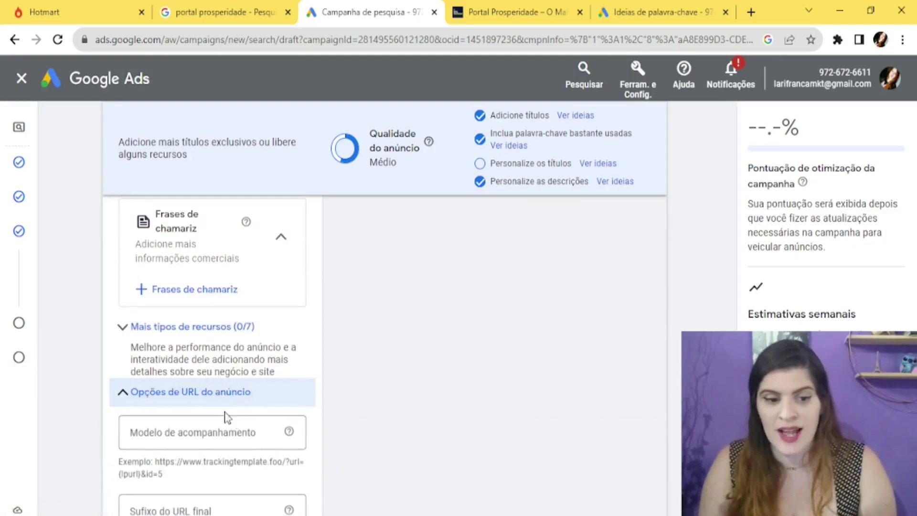
left_click(145, 435)
Step: Switch to Hotmart, view Portal Prosperidade's affiliate links and copy the Página de Vendas link
left_click(73, 7)
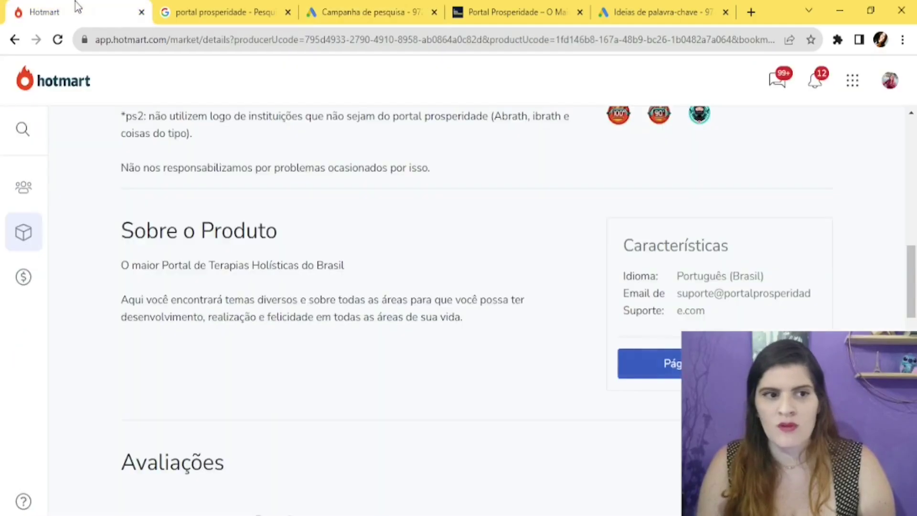
left_click_drag(913, 306, 912, 183)
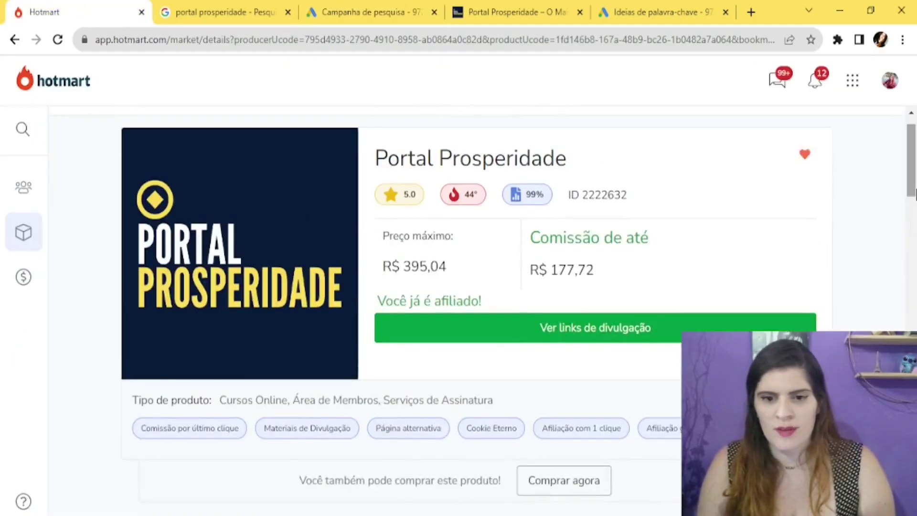
left_click(601, 330)
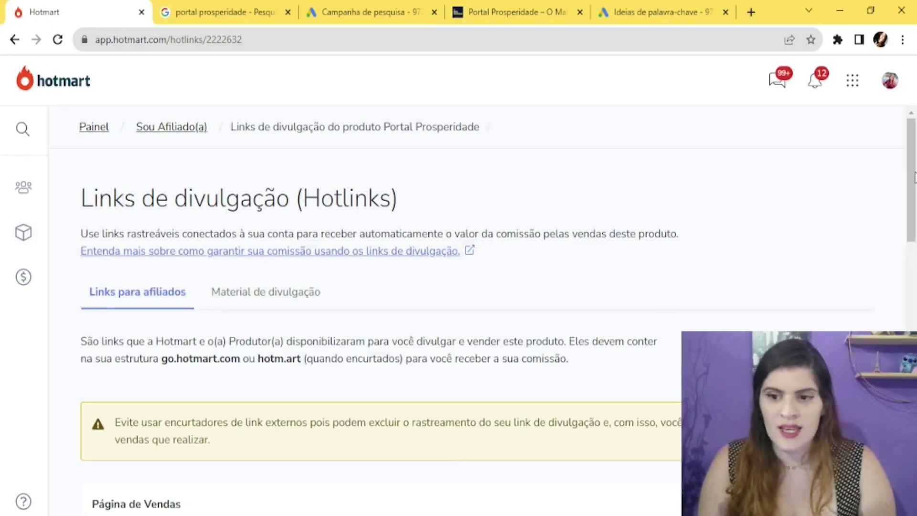
scroll(914, 177, "down", 5)
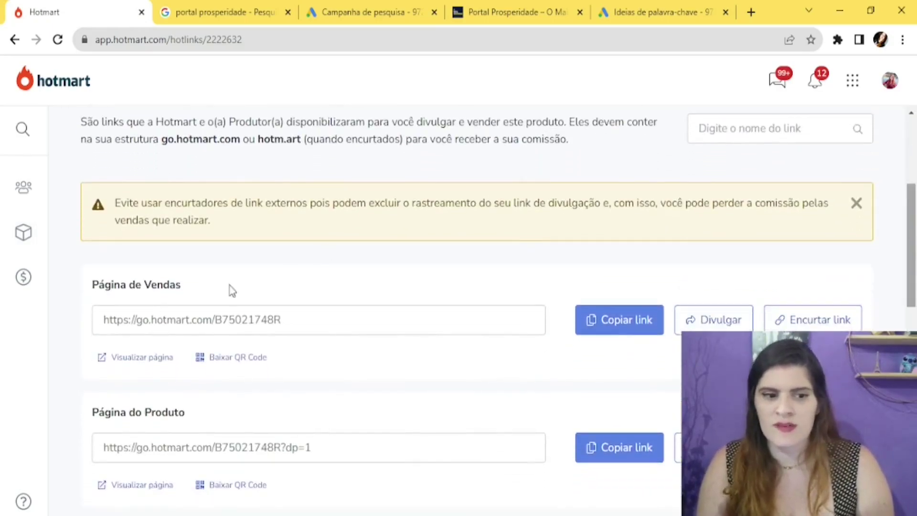
left_click_drag(225, 288, 82, 282)
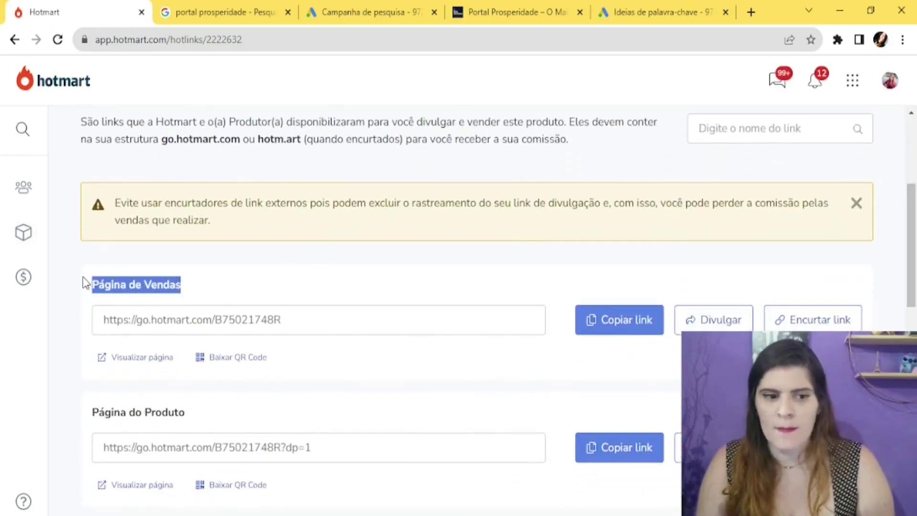
left_click(286, 296)
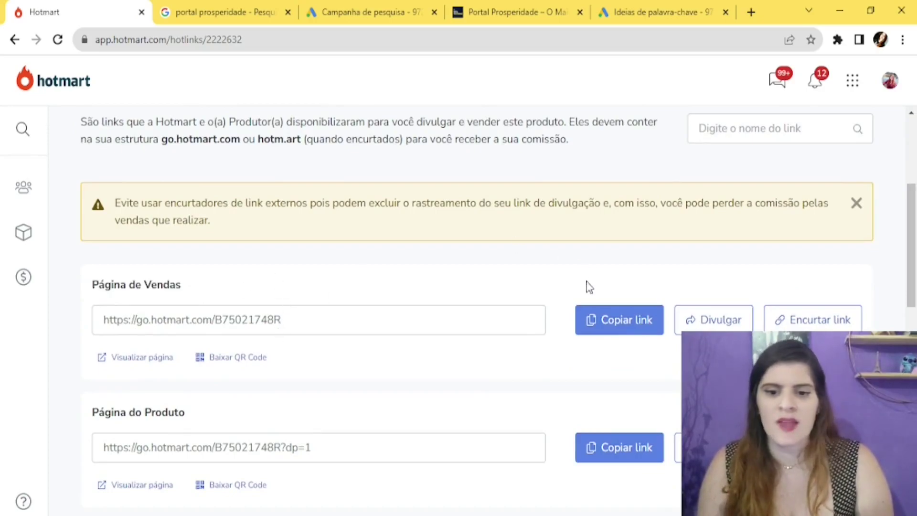
left_click(626, 325)
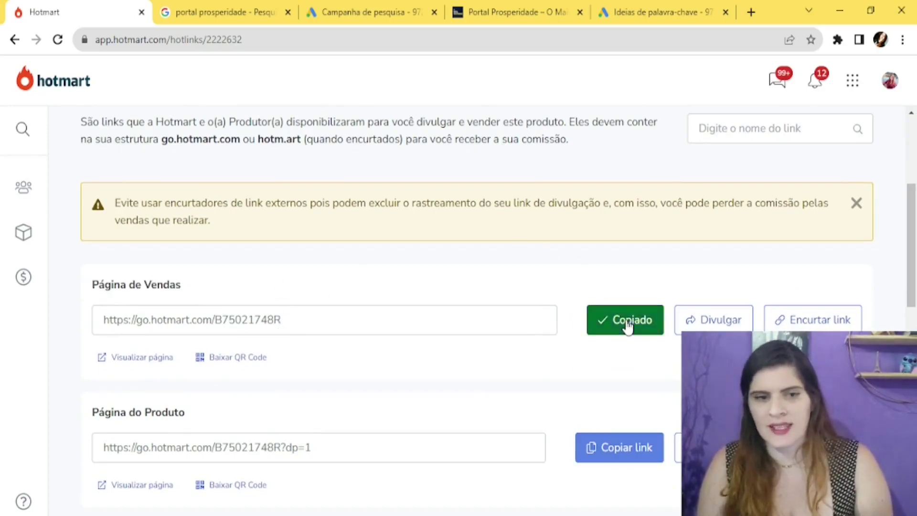
Step: Return to Google Ads, paste the copied Hotmart link as the tracking template and finish the ad
left_click(367, 12)
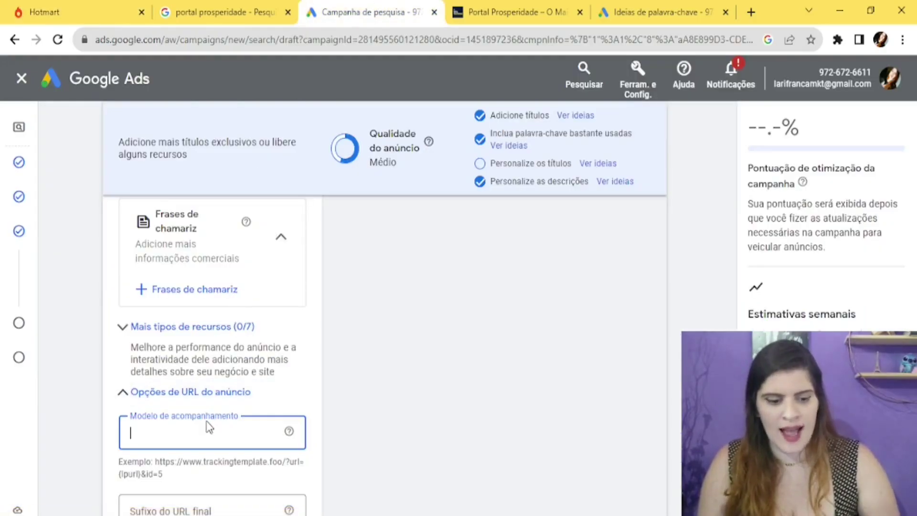
key("ctrl+v")
left_click(487, 321)
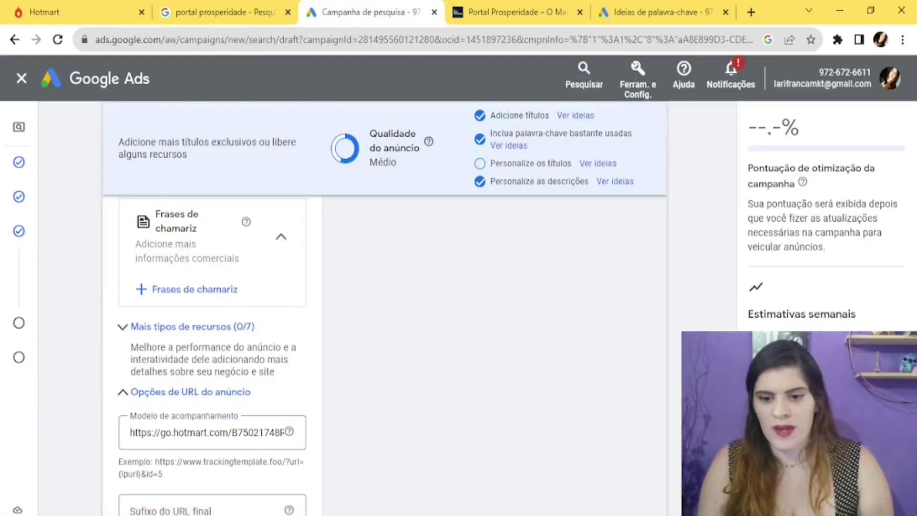
scroll(606, 403, "down", 6)
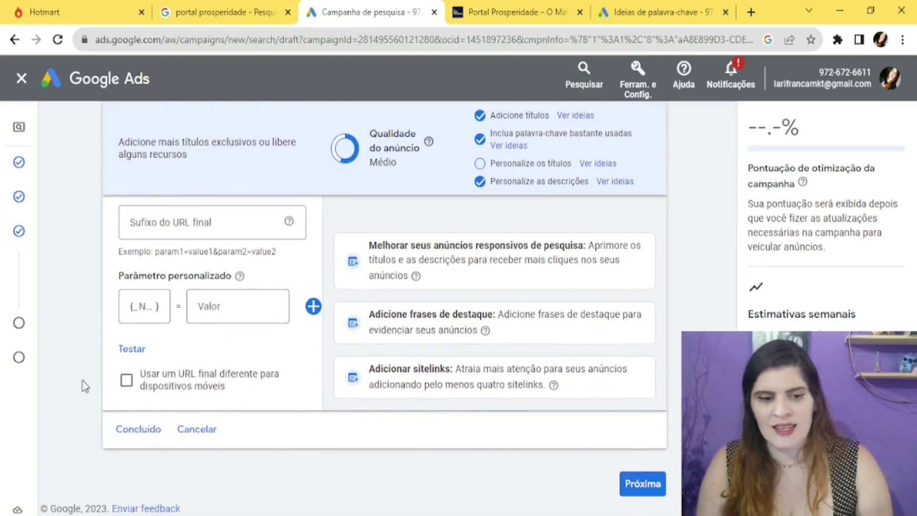
left_click(132, 430)
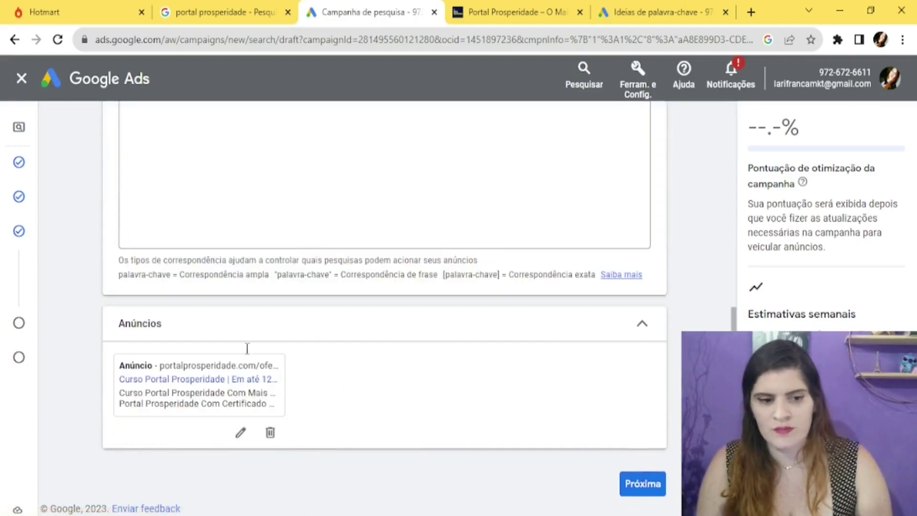
Step: Continue to the budget stage and set the campaign's average daily budget to R$ 100
left_click(643, 483)
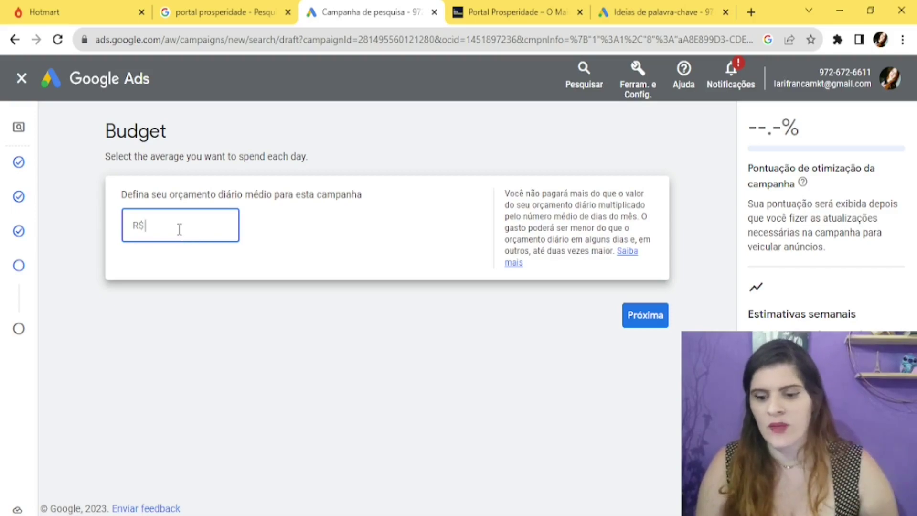
type("100")
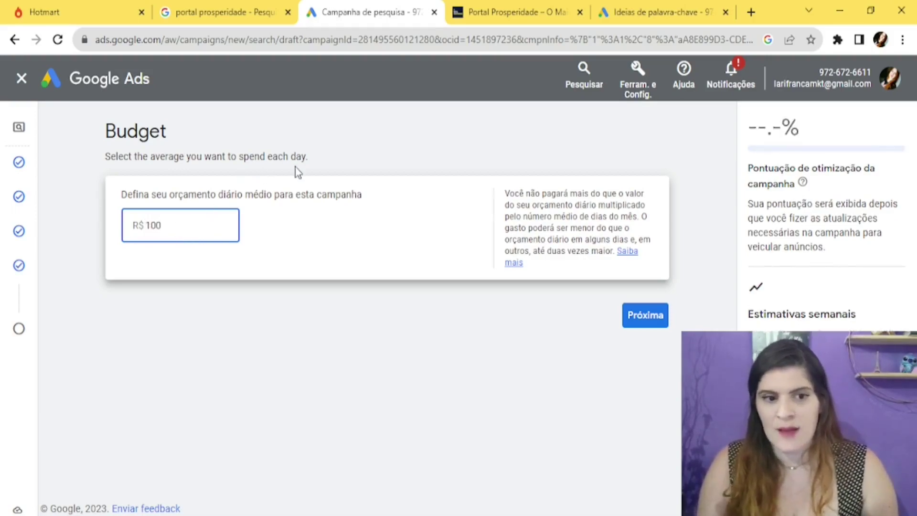
left_click_drag(186, 230, 113, 242)
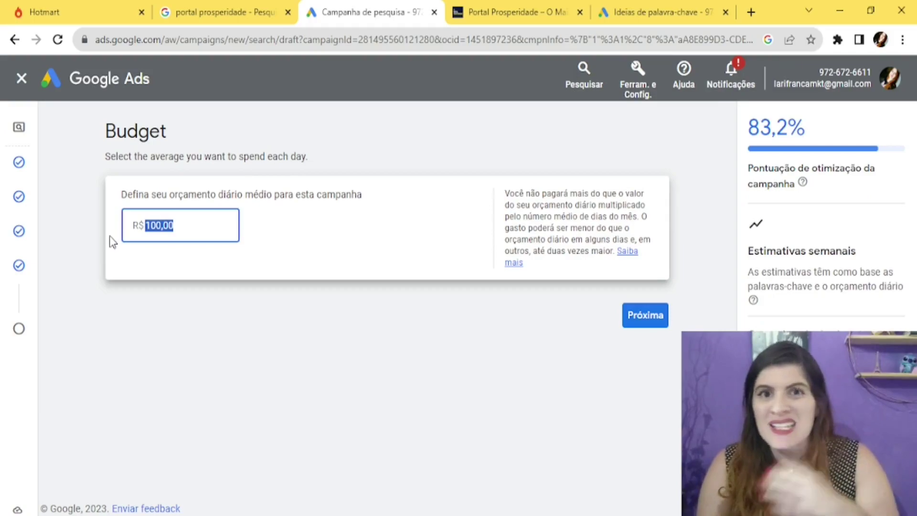
left_click(182, 227)
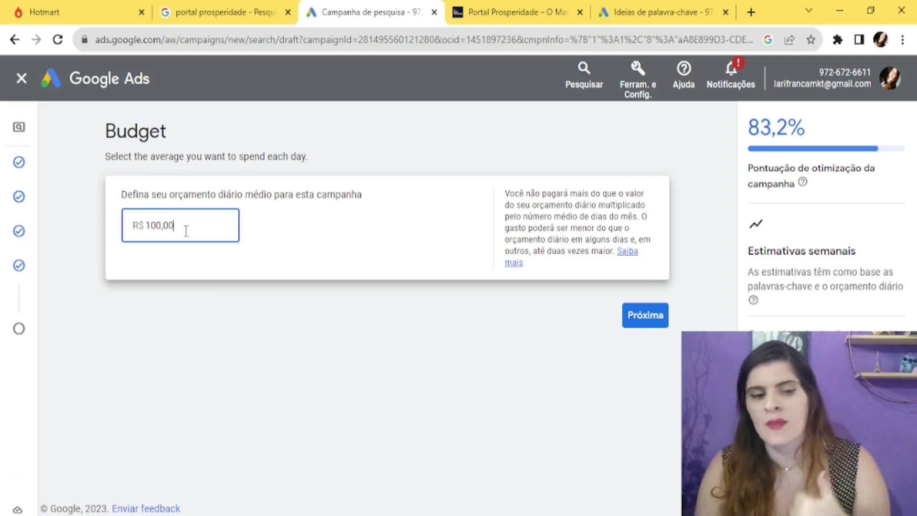
left_click_drag(207, 225, 96, 233)
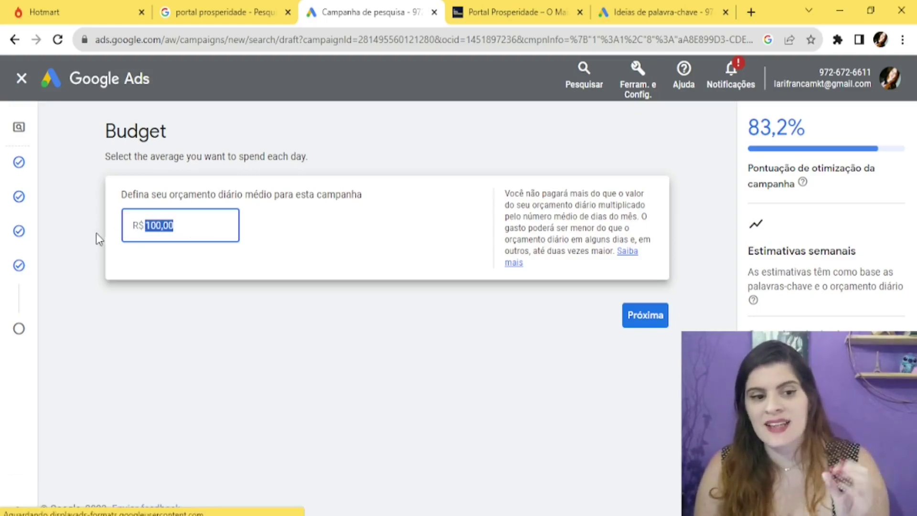
left_click(215, 225)
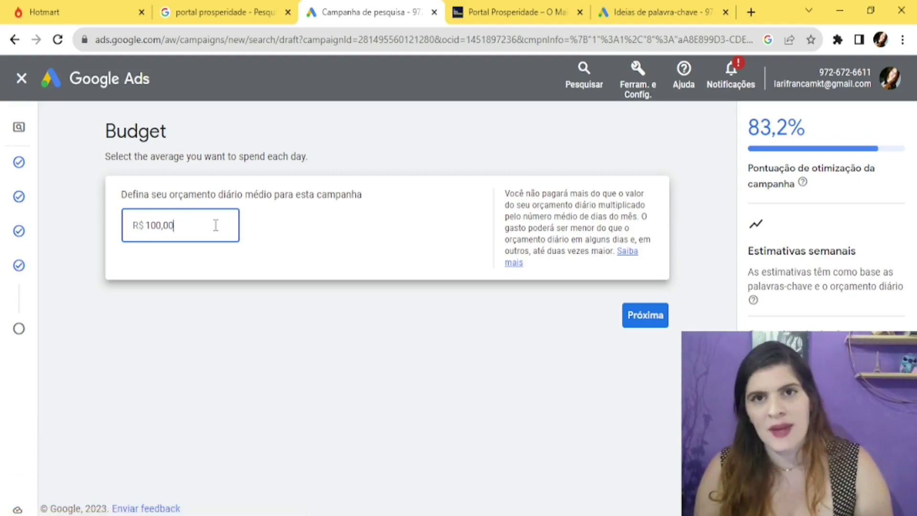
Step: Change the campaign's average daily budget to R$ 50
left_click_drag(215, 225, 135, 232)
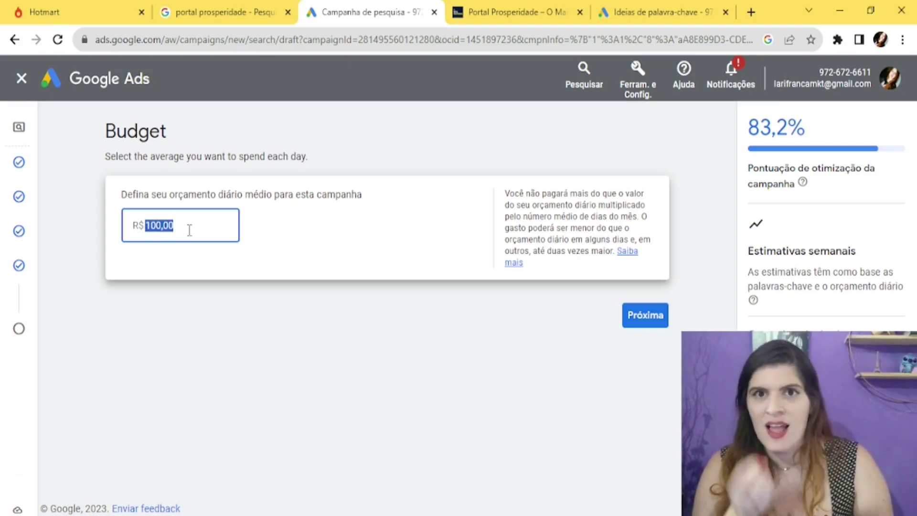
type("50")
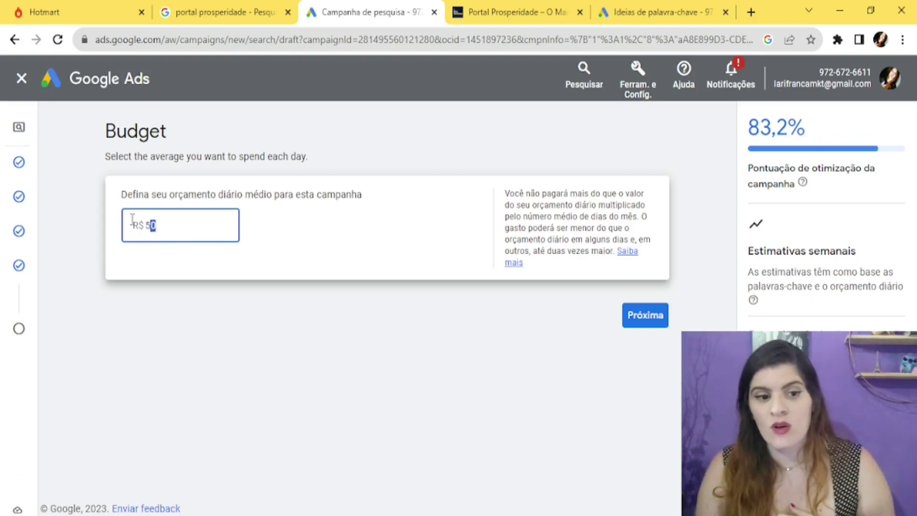
left_click(402, 145)
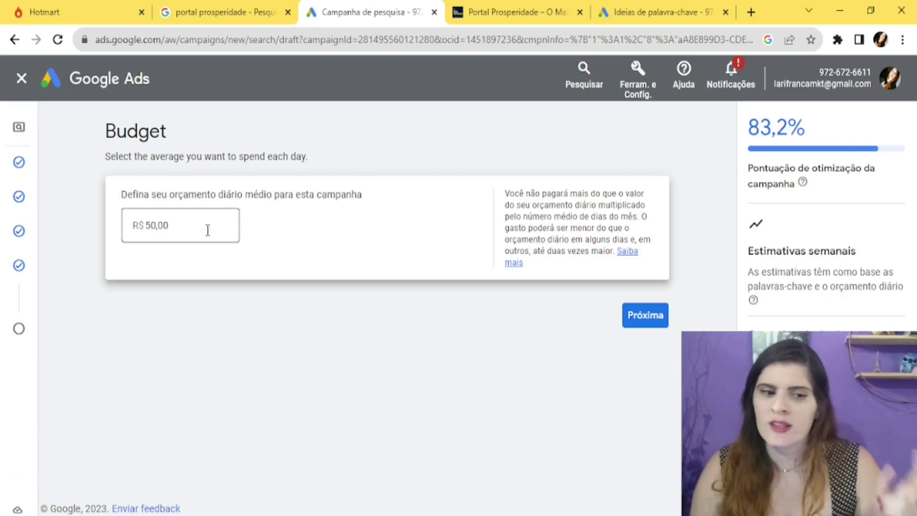
Step: Set the campaign's average daily budget back to R$ 100
left_click_drag(201, 228, 133, 235)
type("100")
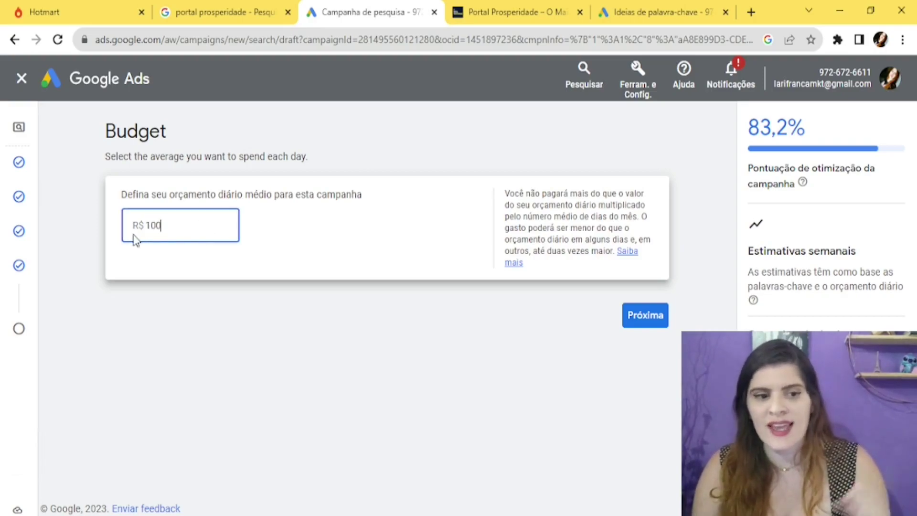
left_click(227, 225)
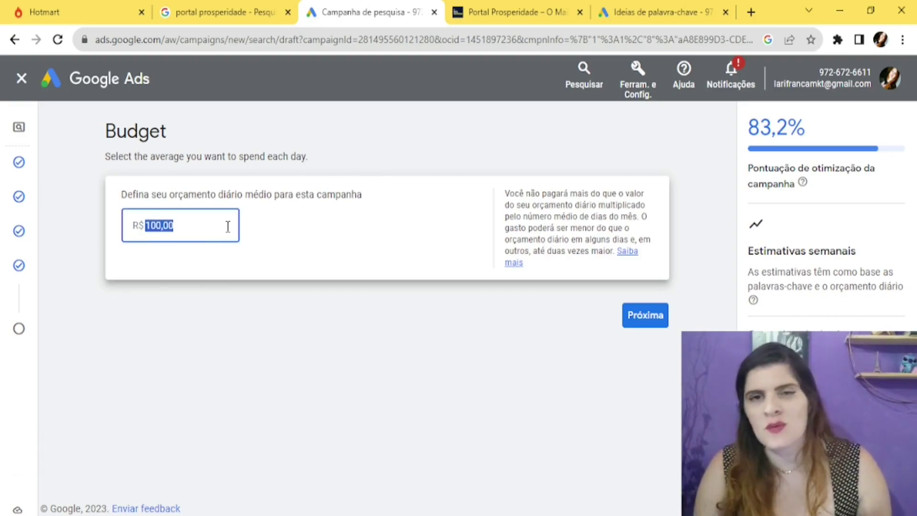
left_click(302, 196)
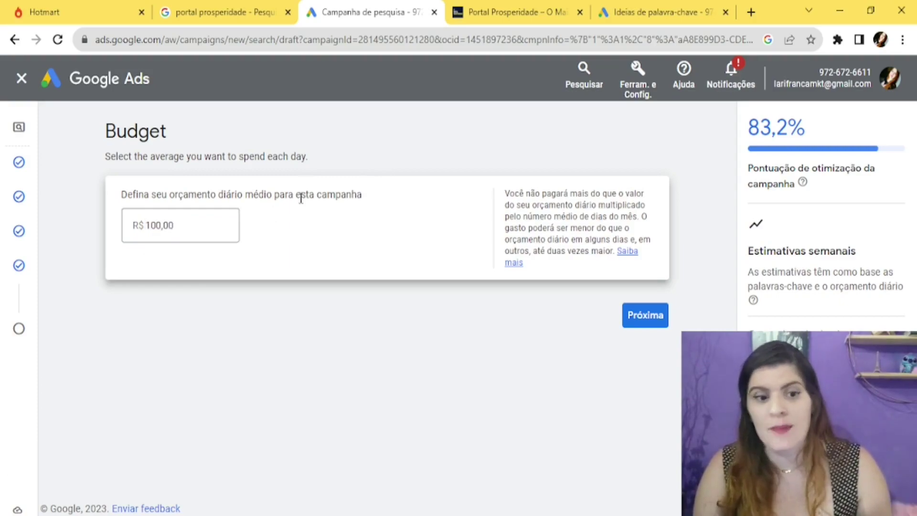
left_click(200, 223)
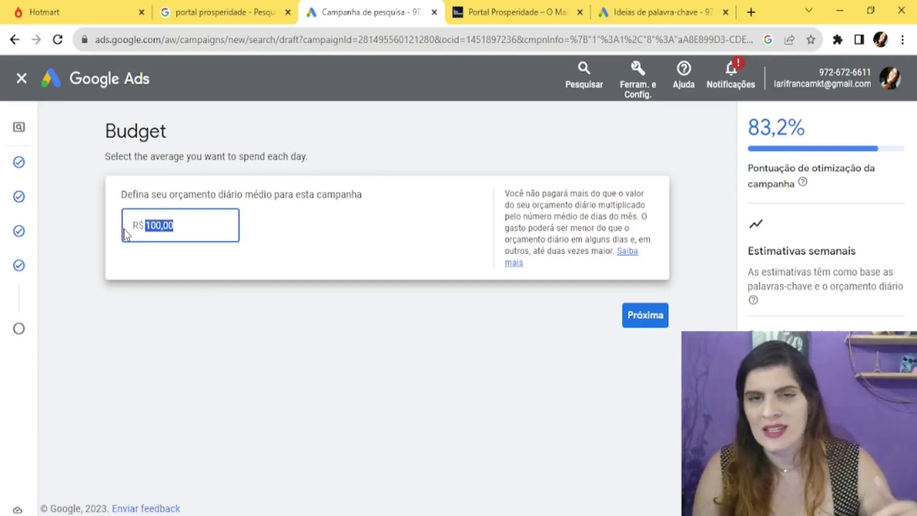
left_click(197, 224)
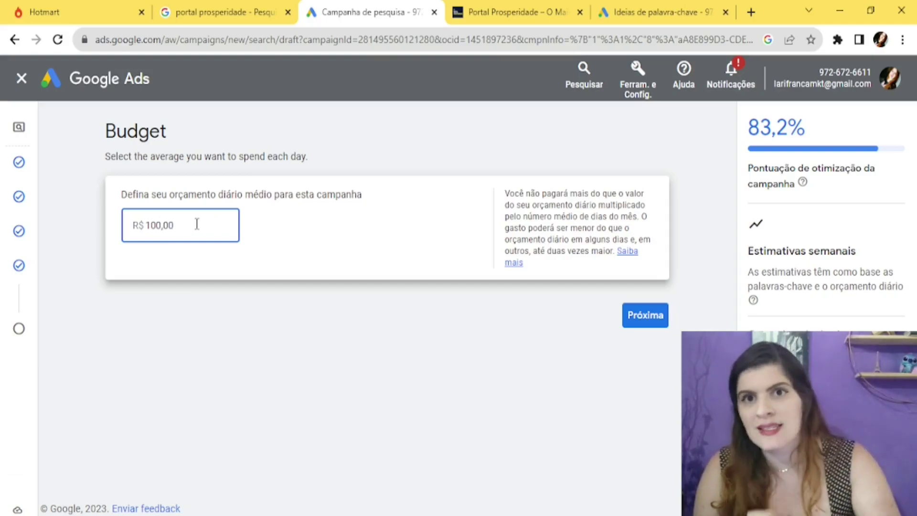
Step: Continue to the campaign review and publish the Portal Prosperidade campaign
left_click(641, 321)
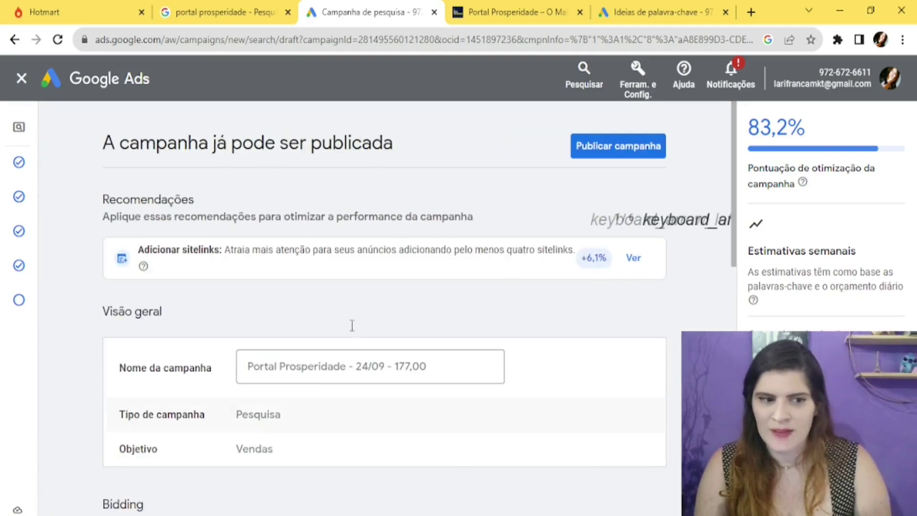
left_click(625, 151)
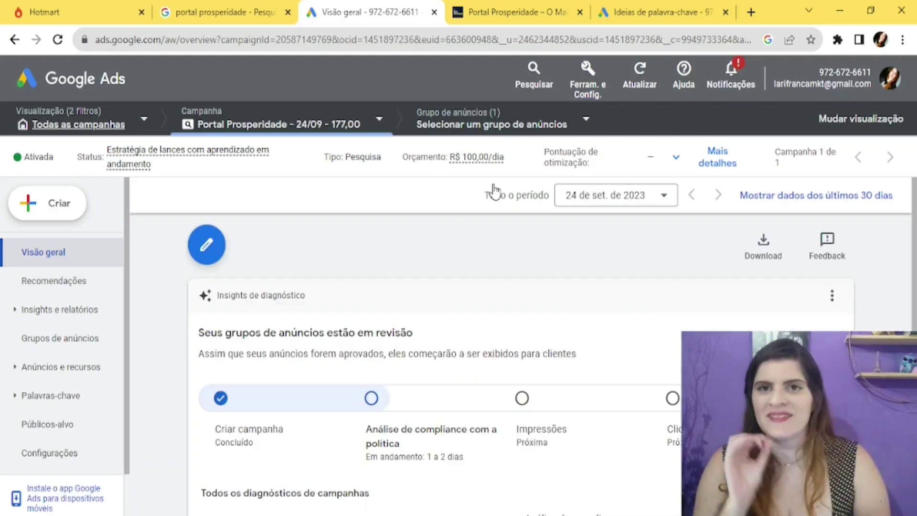
Step: Examine the policy compliance review stage in the published campaign's diagnostic insights, along with the campaign navigation options
left_click_drag(367, 429, 405, 448)
left_click(364, 430)
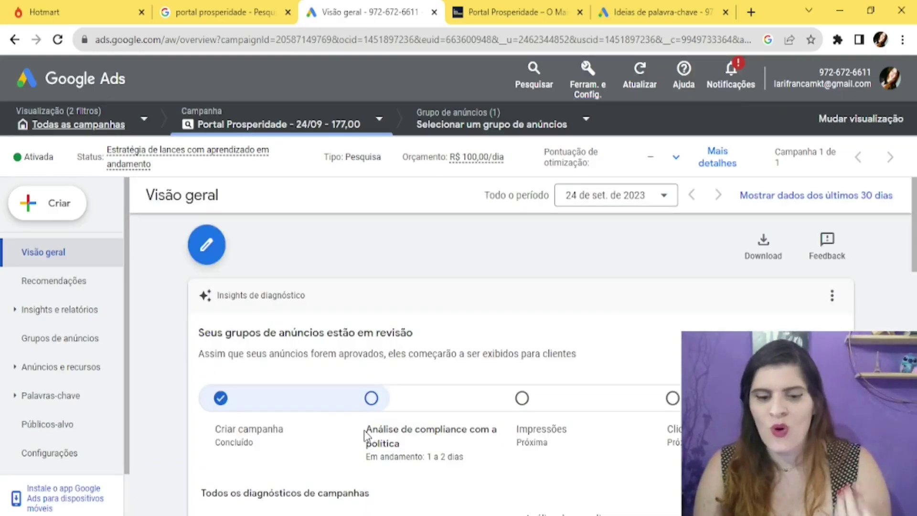
left_click_drag(366, 493, 367, 437)
left_click(423, 447)
left_click(367, 439)
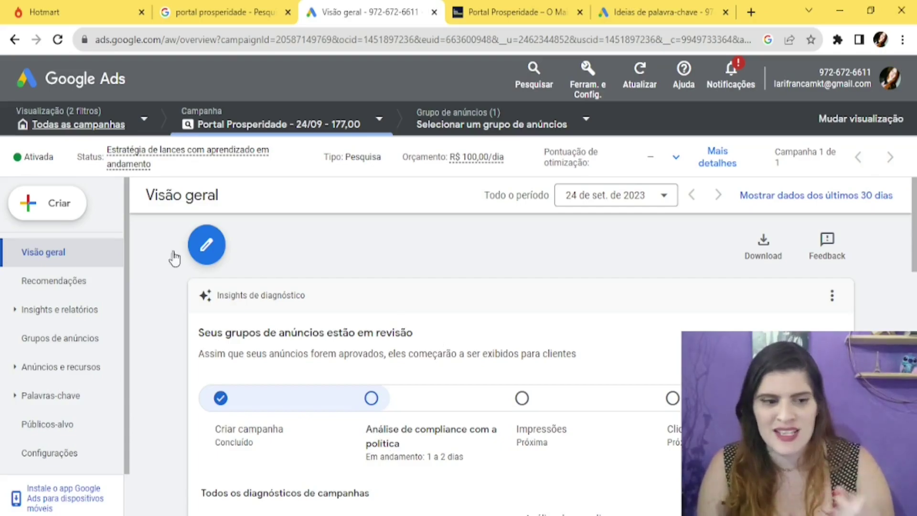
scroll(134, 269, "down", 1)
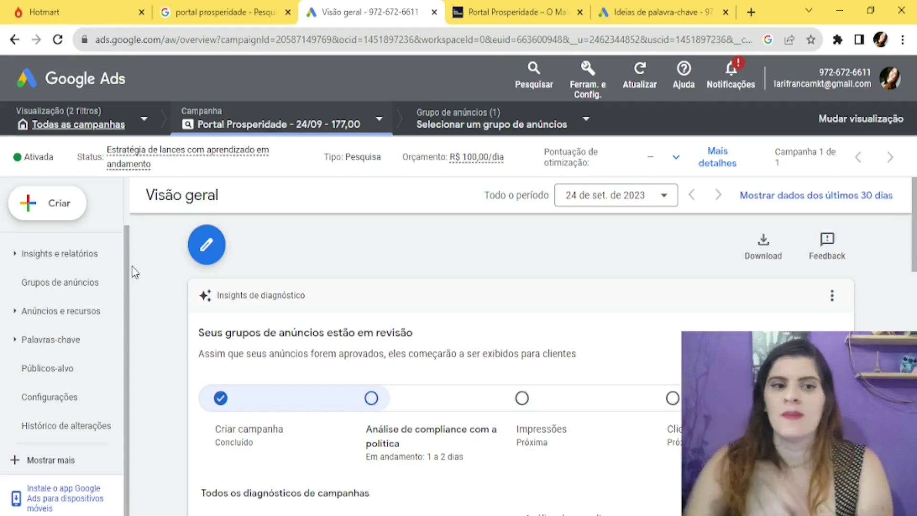
Step: Switch to the Google search results, search for portal prosperidade reclamar and highlight the query
left_click(204, 7)
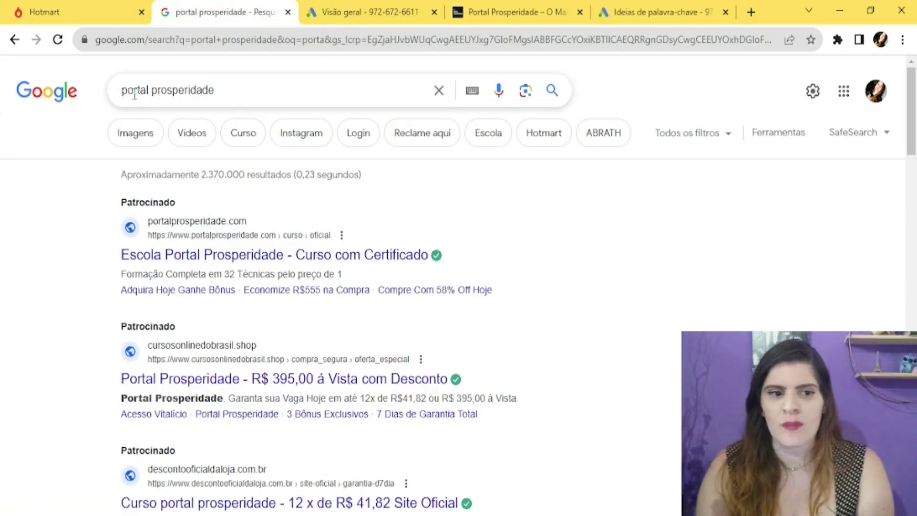
left_click(253, 92)
type("reclamar")
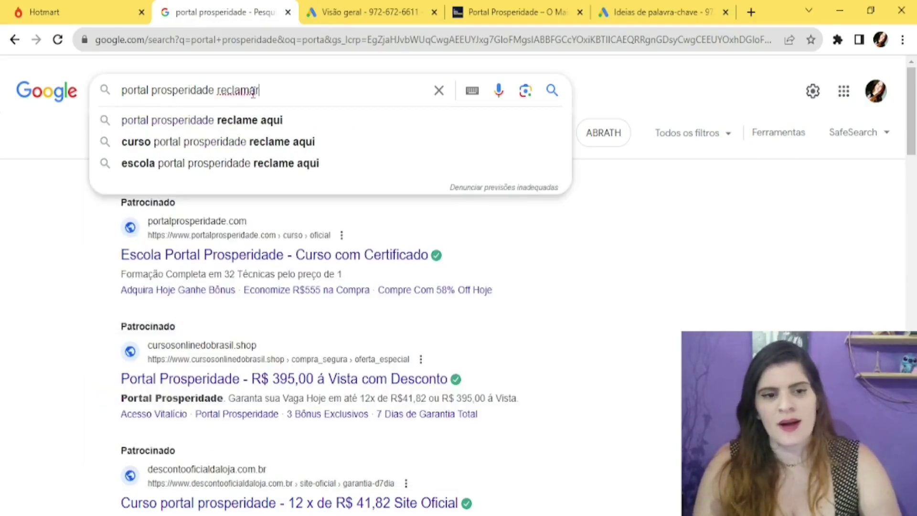
key("Return")
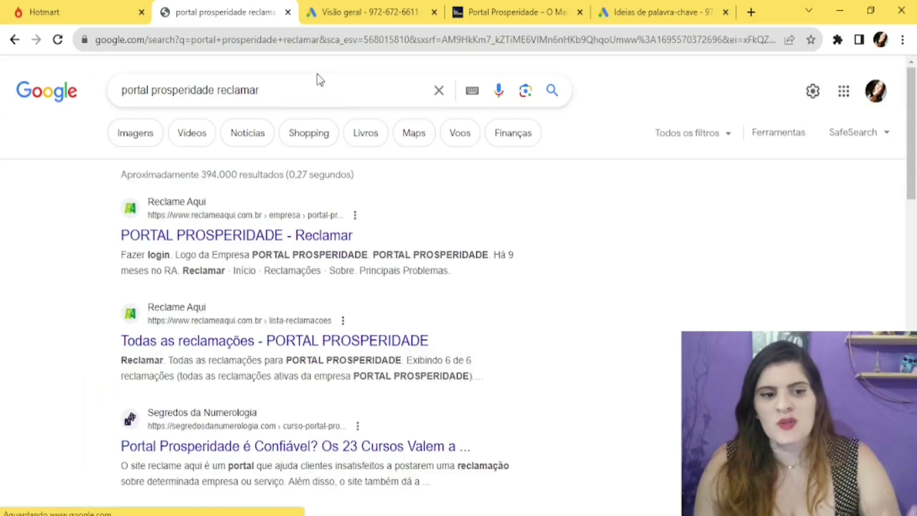
left_click_drag(259, 90, 115, 119)
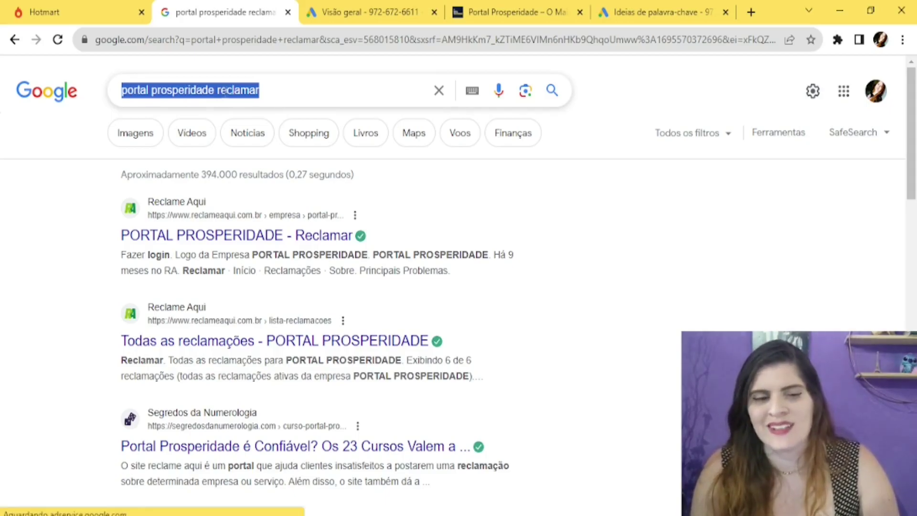
Step: Highlight the word reclamar in the portal prosperidade reclamar query and look over the search results for it
left_click(254, 85)
key("Escape")
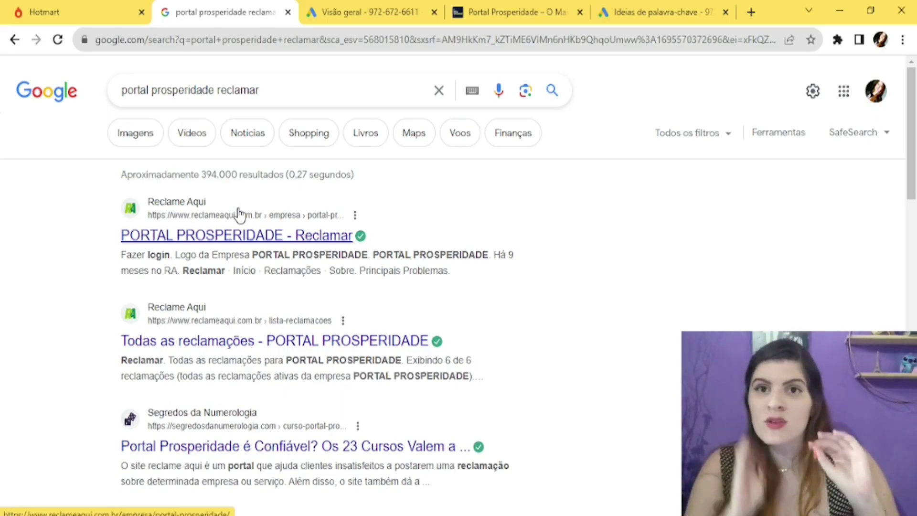
double_click(235, 91)
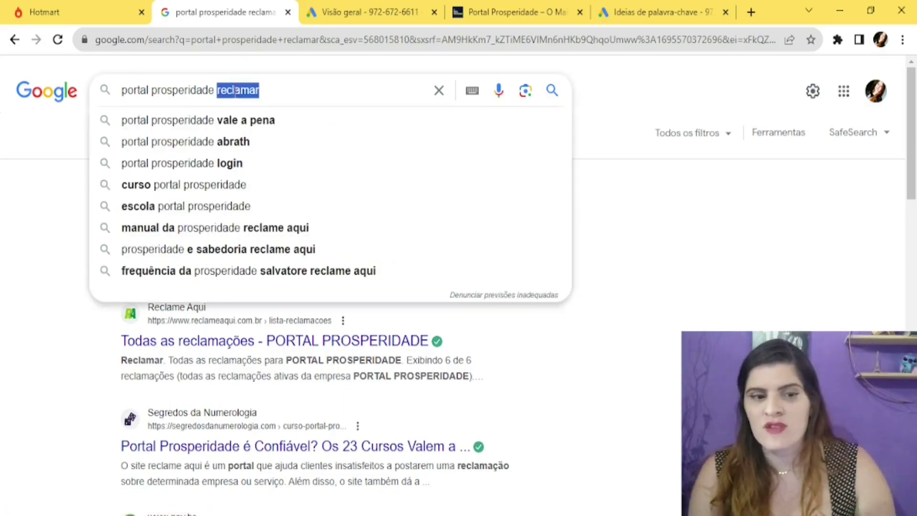
left_click(295, 83)
double_click(256, 86)
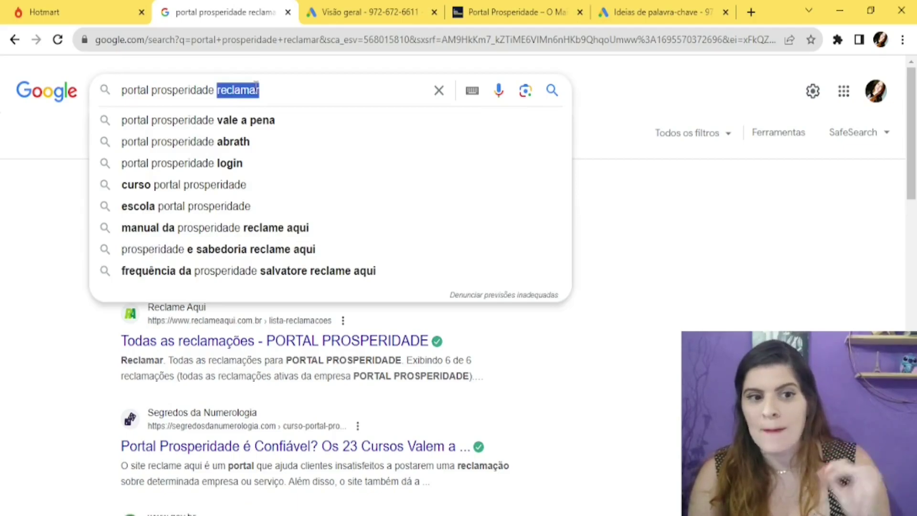
left_click(707, 236)
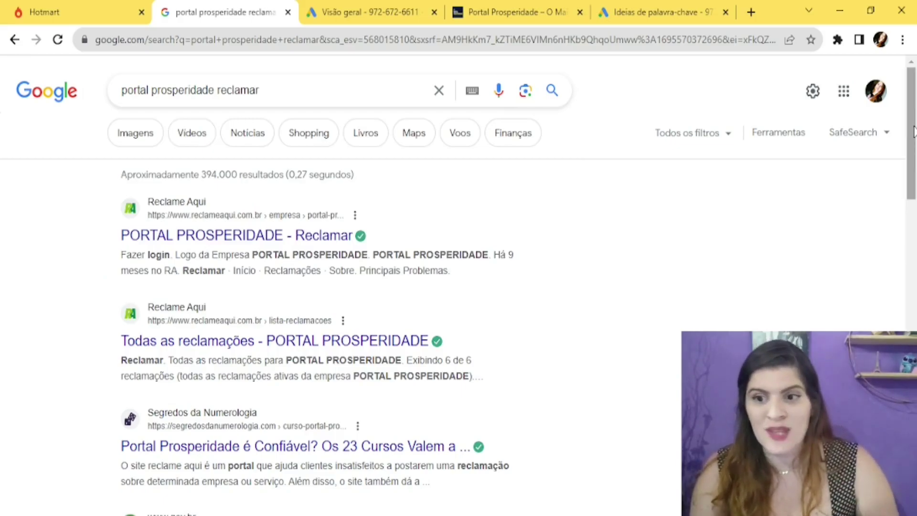
left_click_drag(909, 168, 907, 84)
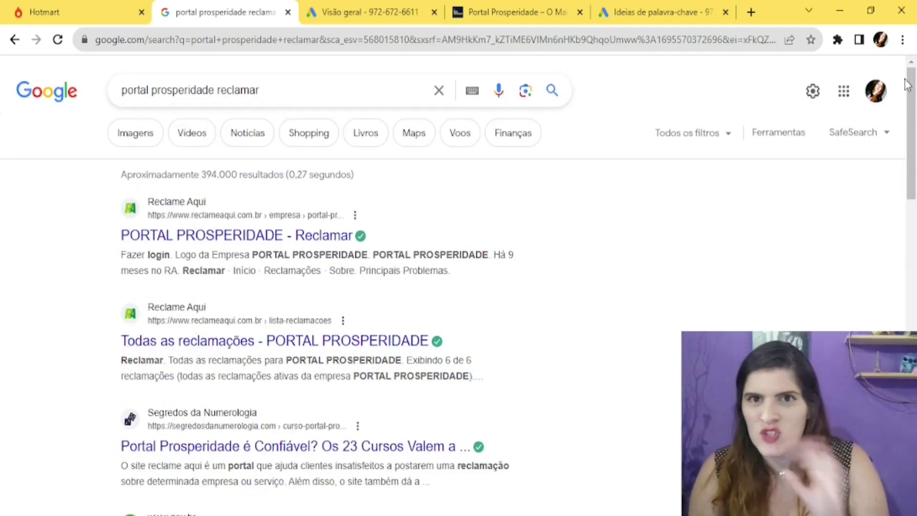
Step: Switch to Google Ads, start adding negative keywords to the Portal Prosperidade campaign and enter the first term, beginning with recla
key("ctrl+Tab")
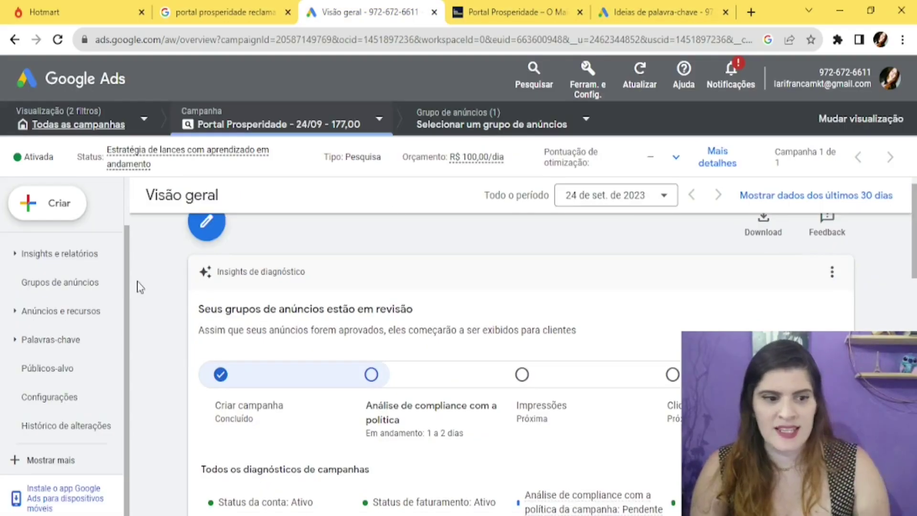
left_click(71, 340)
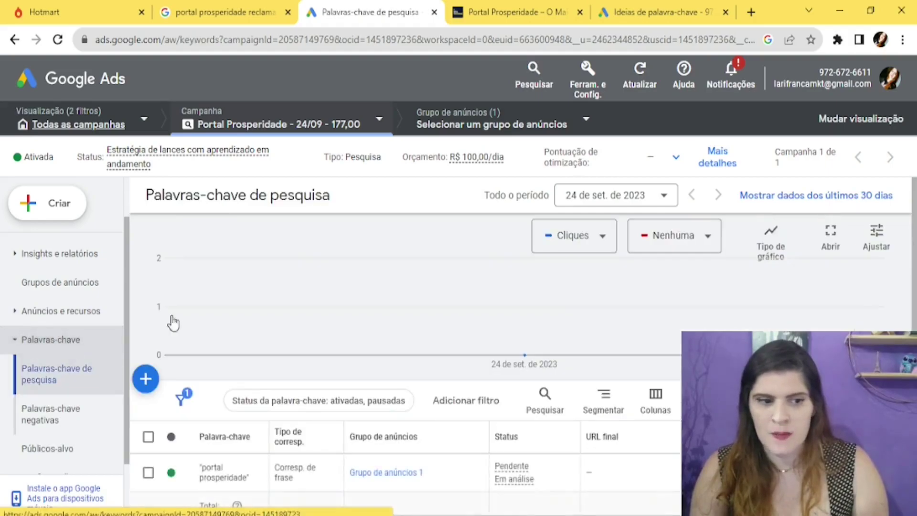
left_click(46, 427)
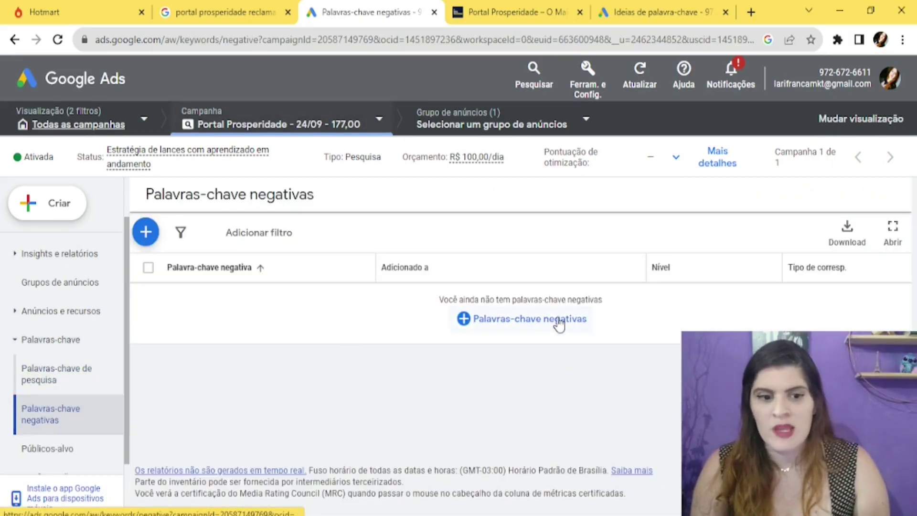
left_click(480, 324)
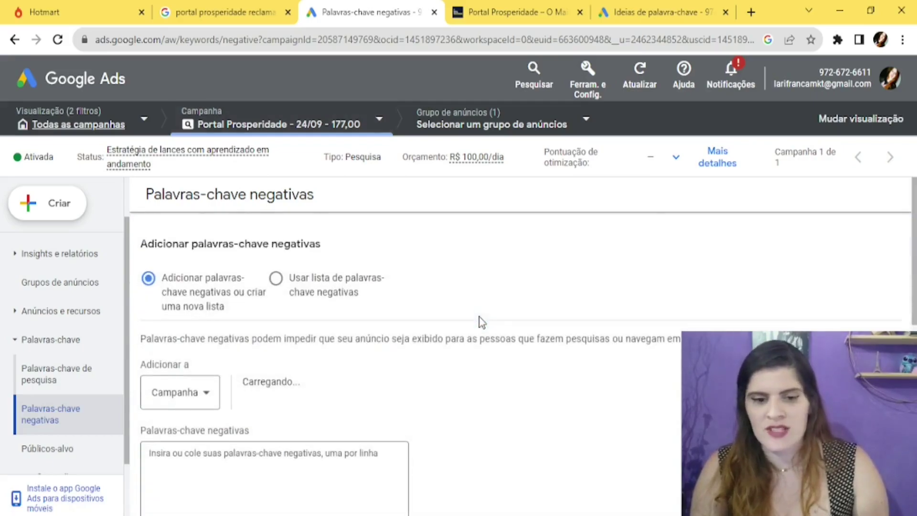
scroll(373, 325, "down", 3)
type("recla")
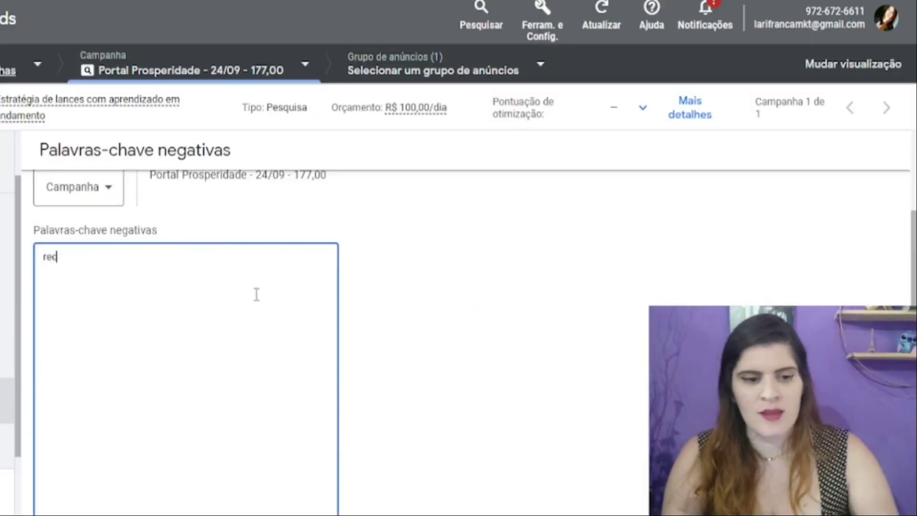